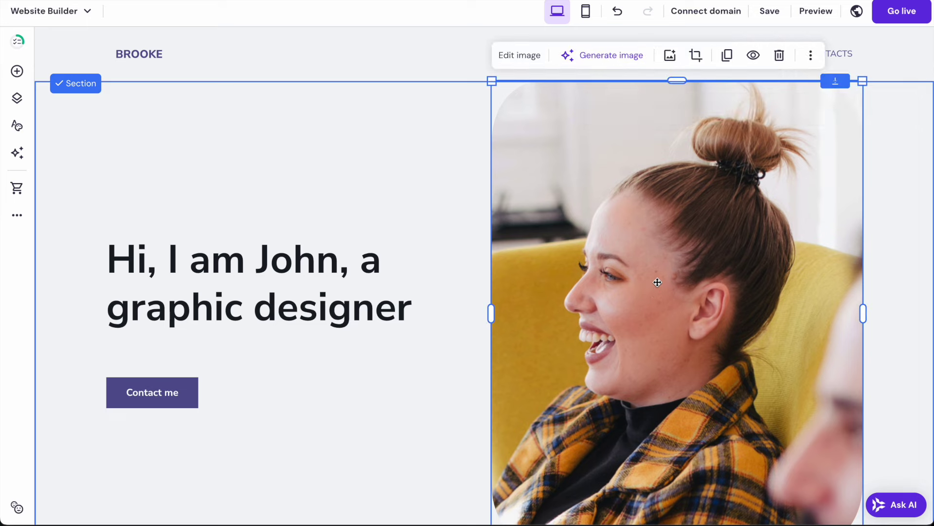
- Start replacing the hero section's image and browse the media library's free stock photos
click(518, 55)
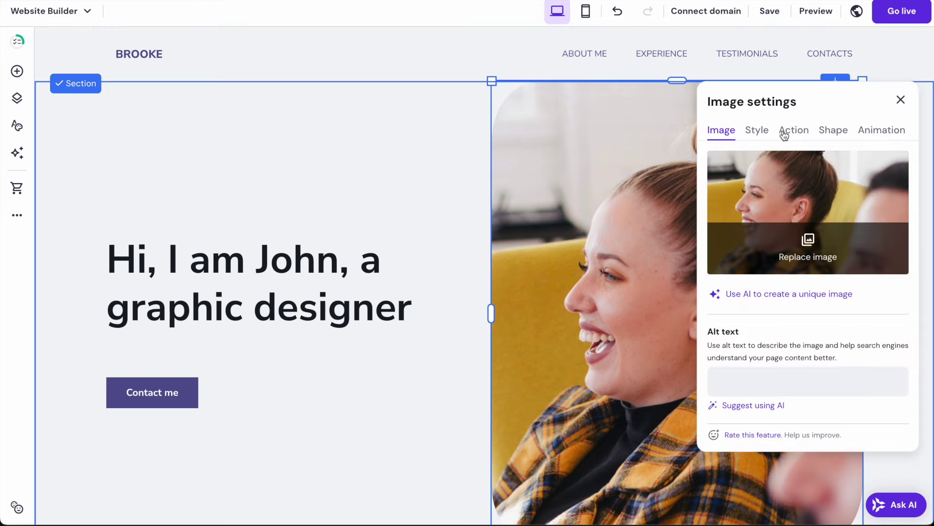
click(817, 253)
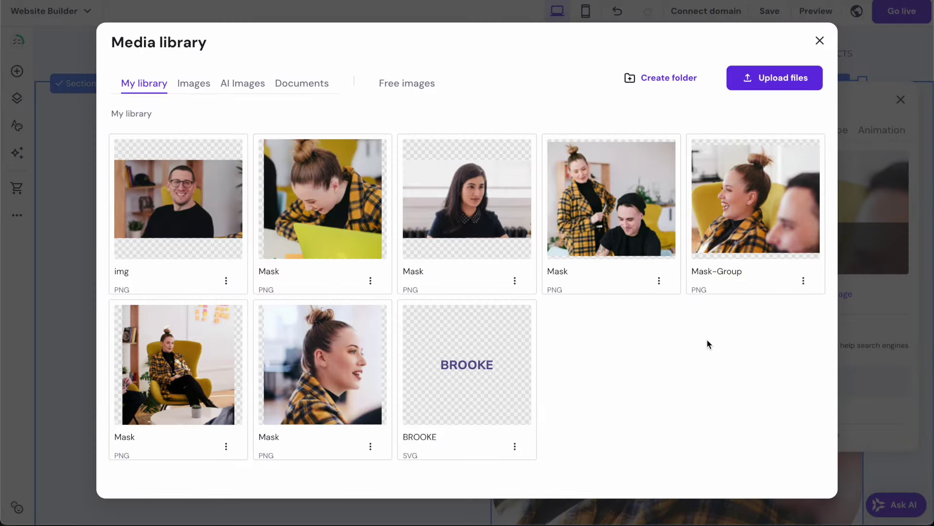
click(416, 88)
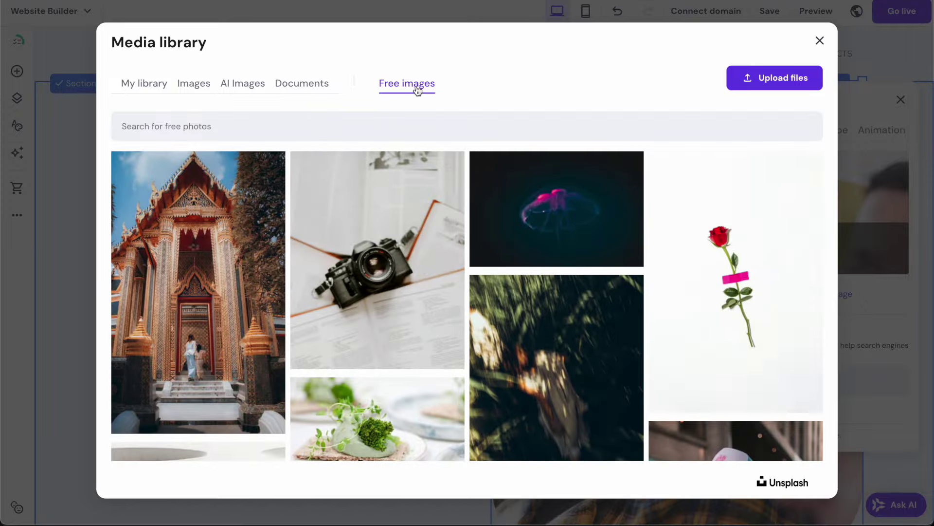
scroll(451, 225, down, 10)
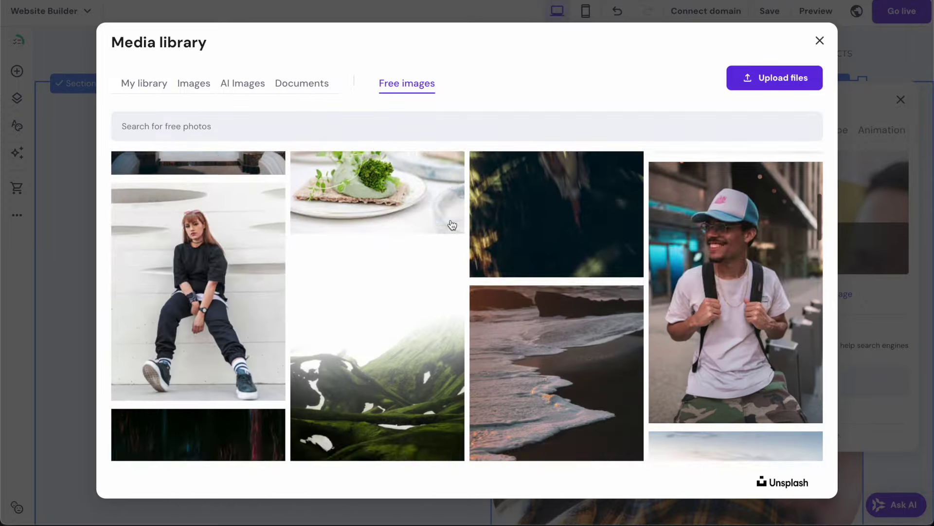
scroll(452, 225, down, 10)
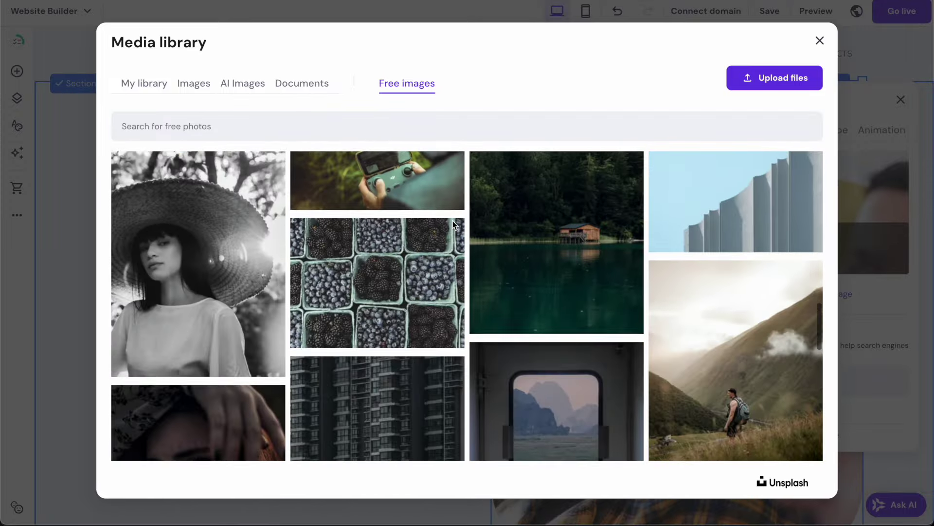
scroll(452, 225, down, 5)
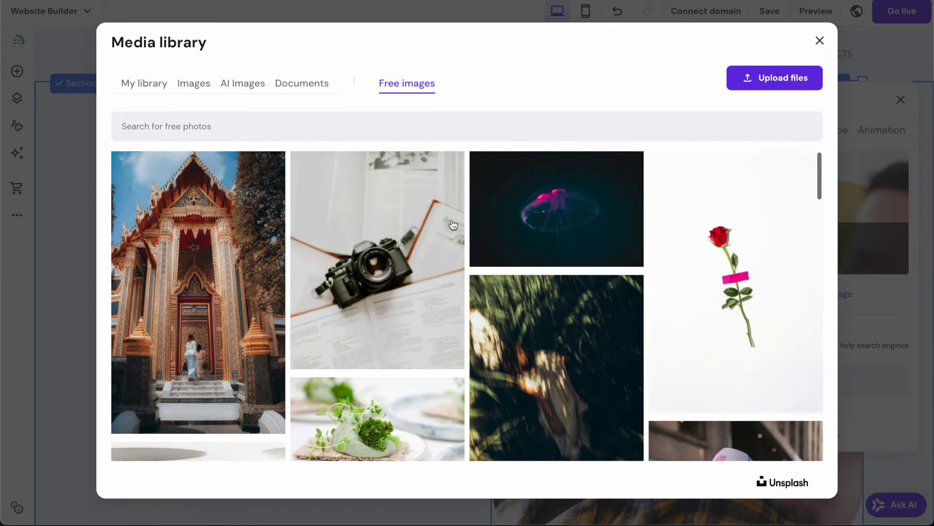
- Search the free stock photos for "graphic designer" and look through the results
click(244, 126)
text(graphic designer)
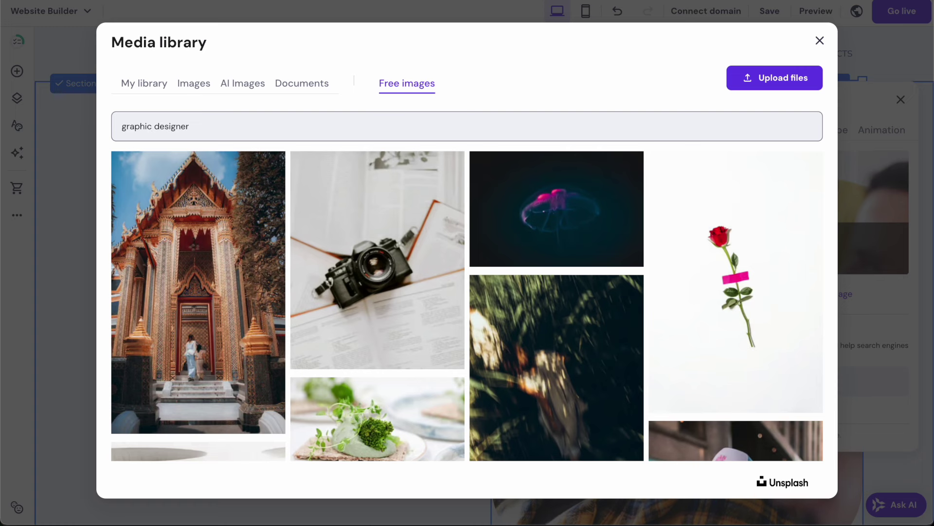
key(Return)
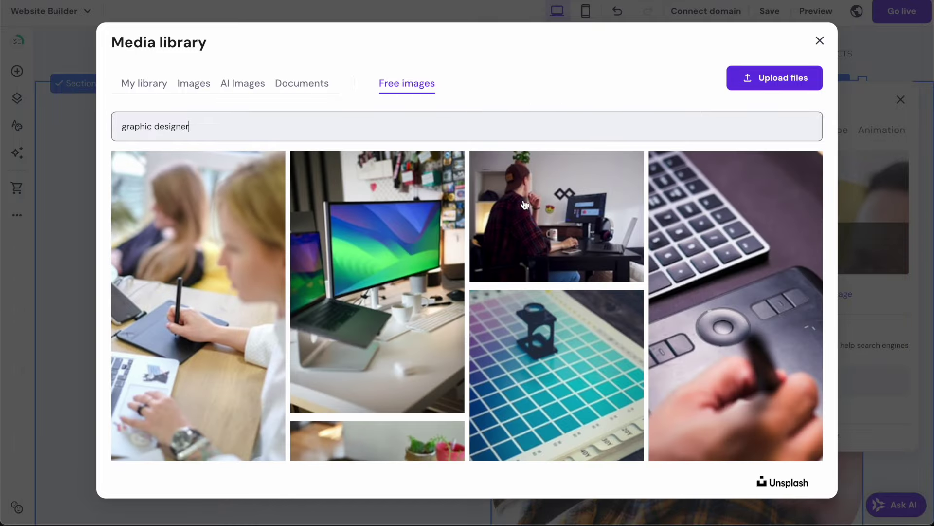
scroll(566, 221, down, 10)
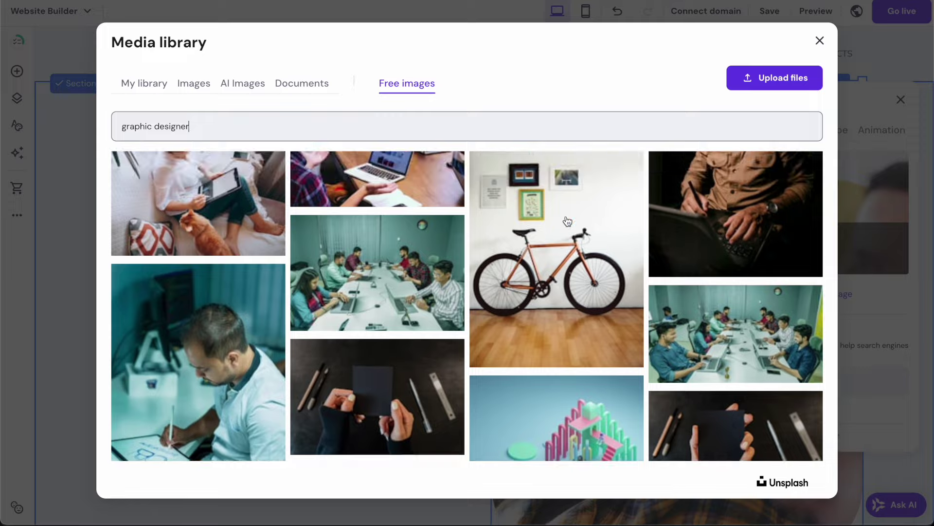
scroll(568, 221, up, 1)
scroll(568, 221, down, 3)
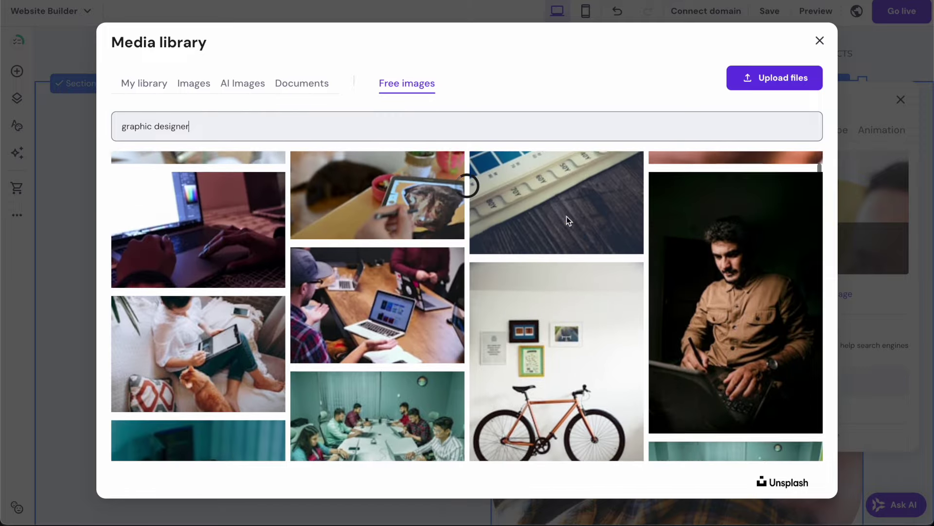
scroll(567, 220, down, 15)
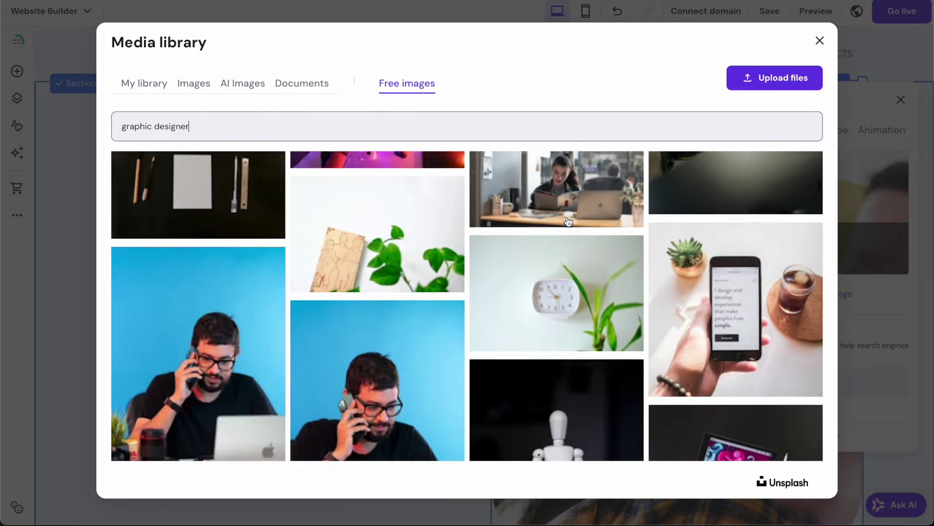
scroll(567, 221, down, 3)
scroll(568, 221, down, 10)
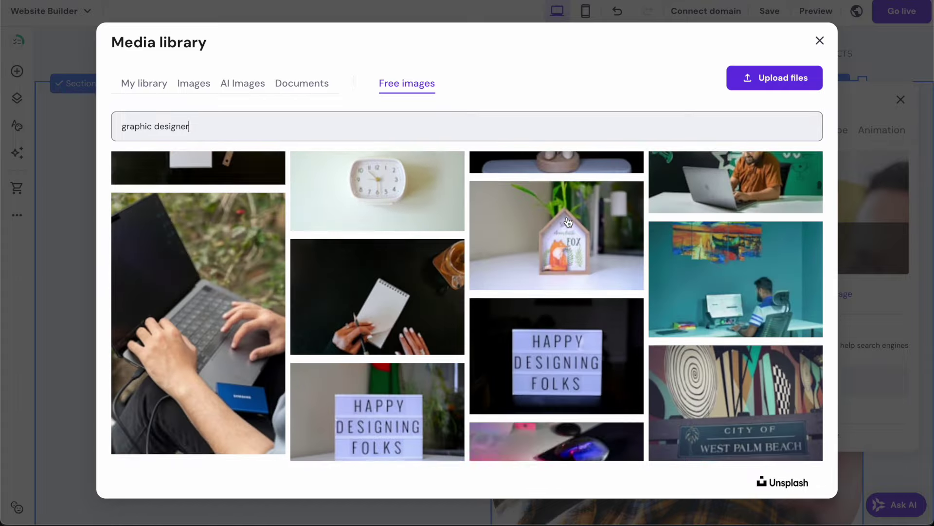
scroll(568, 221, up, 5)
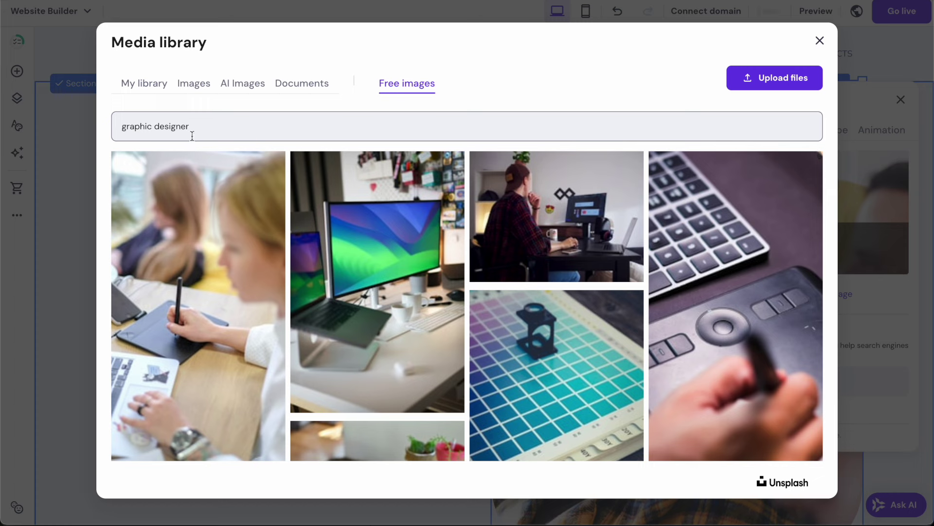
- Search the free photos for "fashionable man" and replace the hero image with the smiling, curly-haired man in glasses and a floral shirt
triple_click(192, 127)
text(fashionable man)
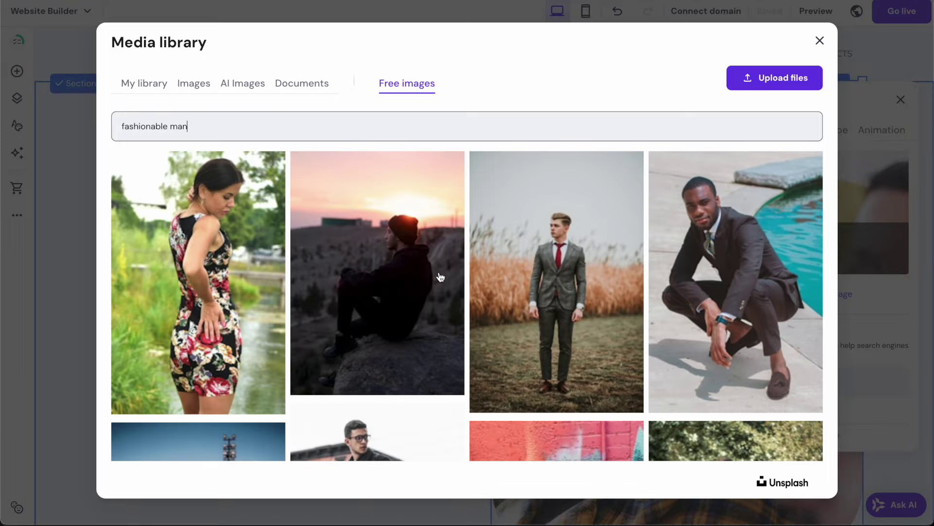
scroll(438, 275, down, 10)
scroll(573, 287, down, 1)
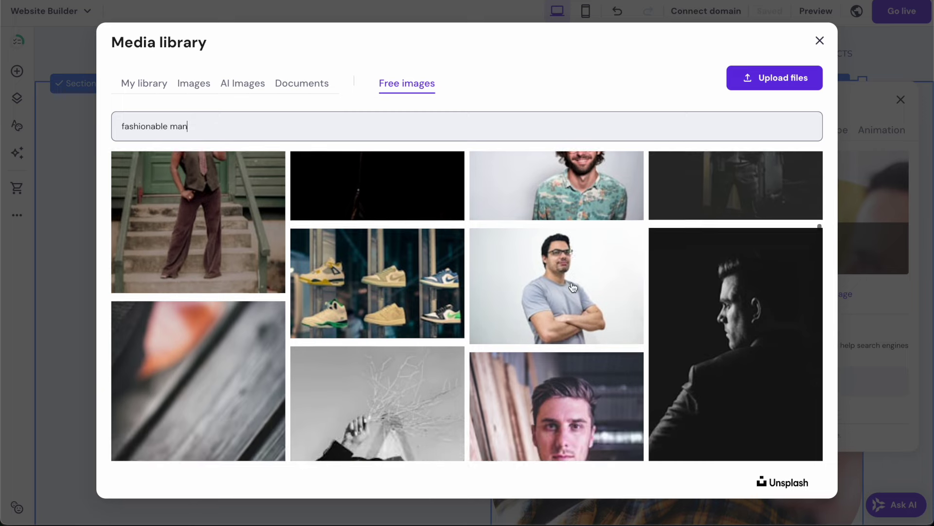
scroll(573, 287, up, 2)
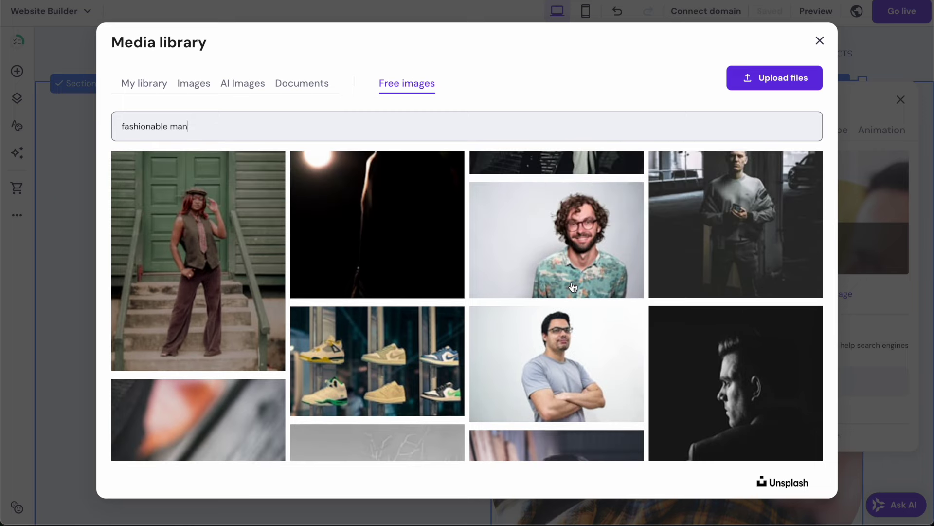
click(553, 245)
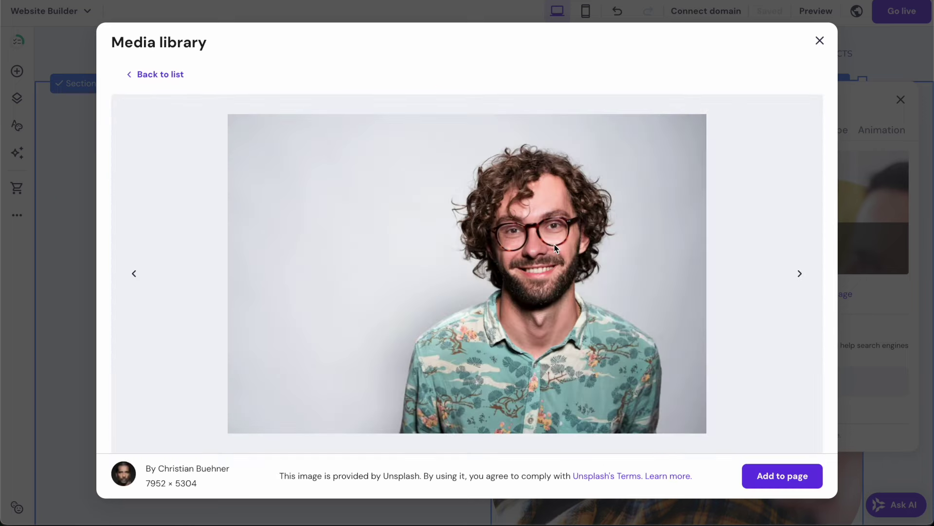
click(777, 477)
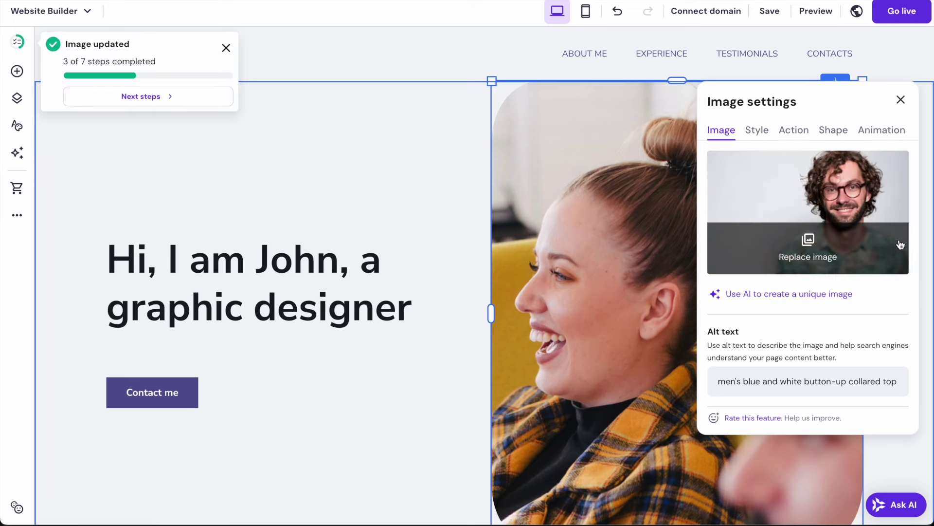
click(446, 184)
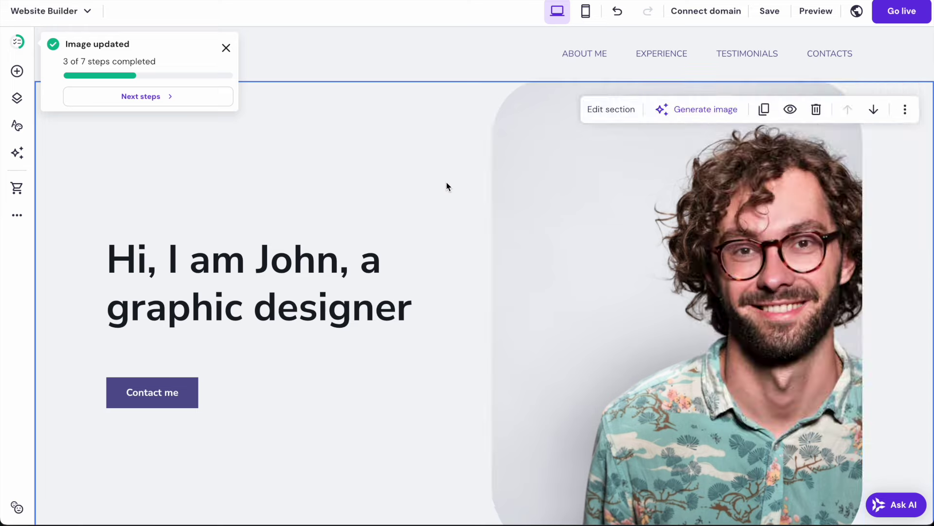
- Review the hero section and the color list in the site-wide website styles
scroll(455, 180, down, 5)
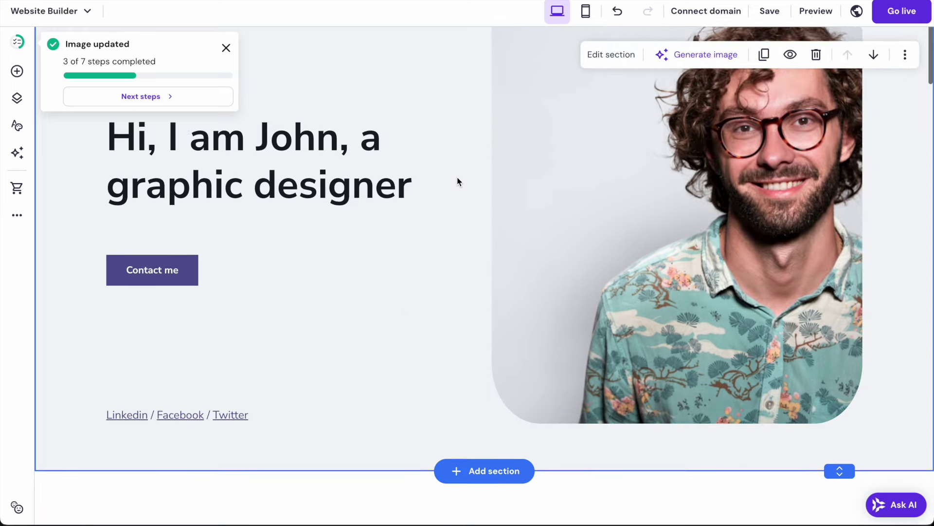
scroll(457, 178, up, 3)
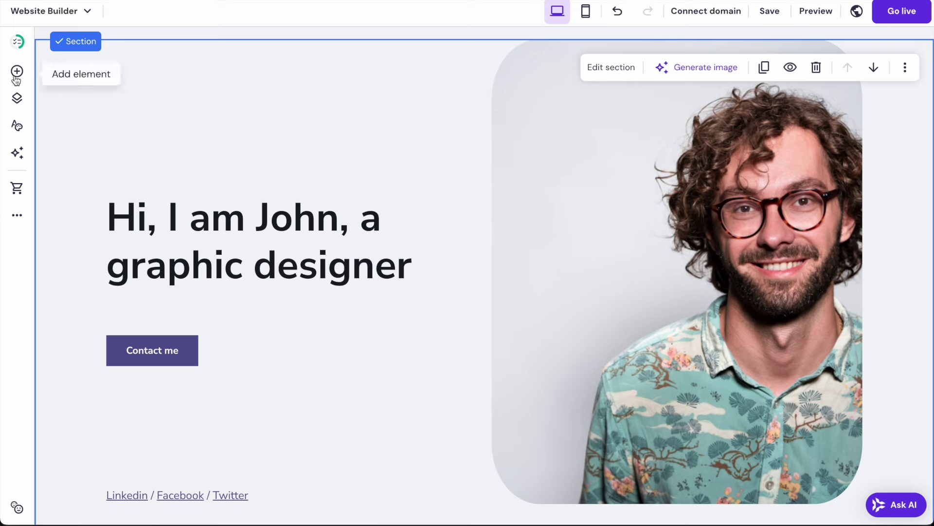
click(18, 126)
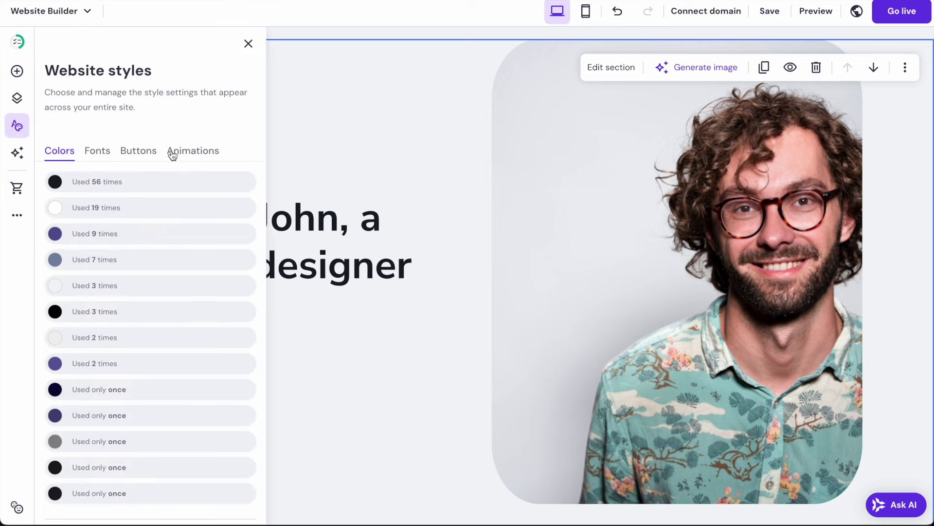
scroll(164, 281, down, 1)
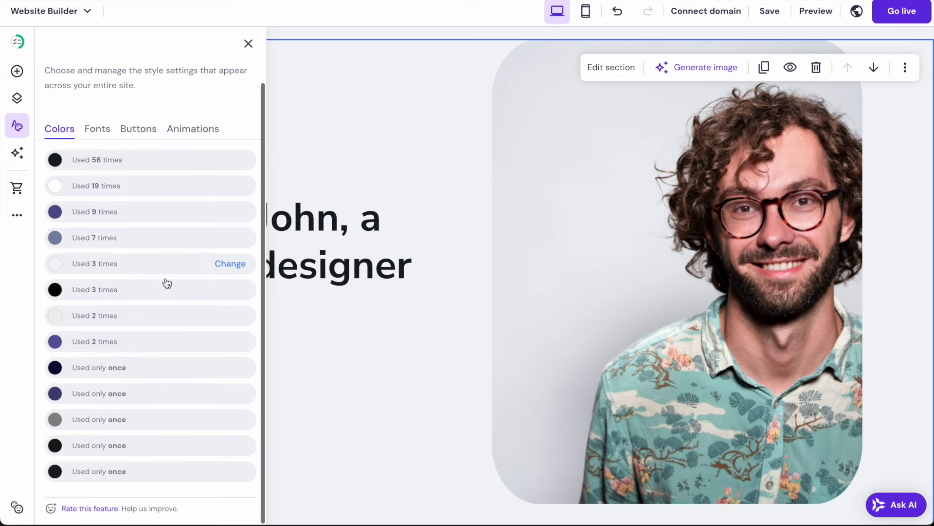
scroll(167, 272, up, 1)
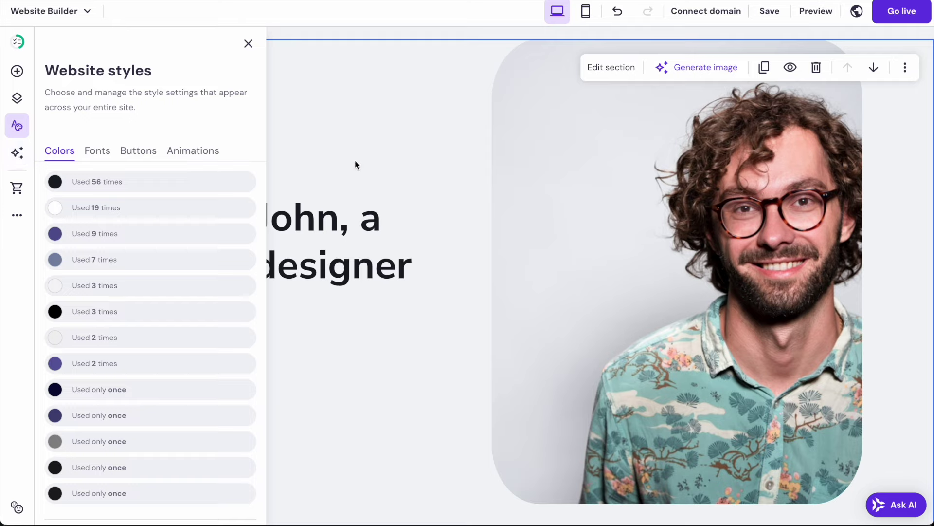
click(379, 160)
scroll(428, 219, down, 1)
scroll(428, 220, down, 4)
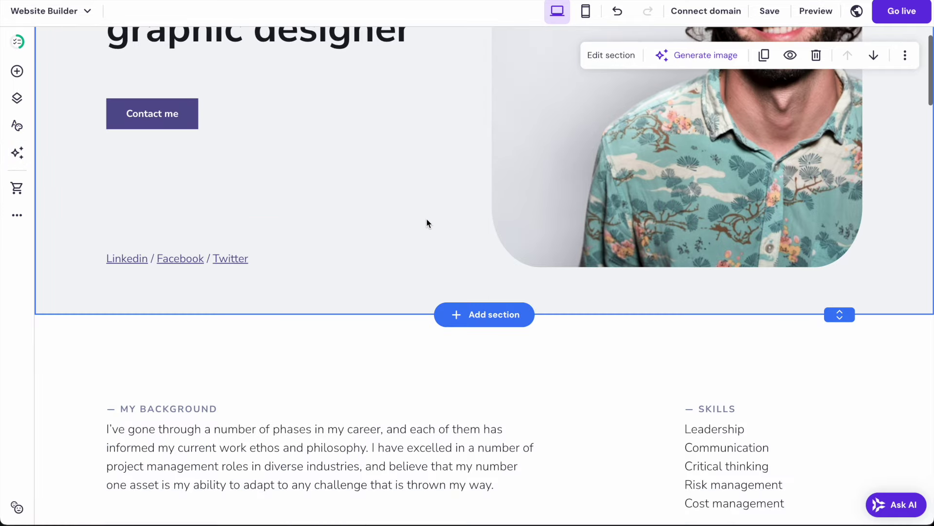
scroll(367, 200, up, 5)
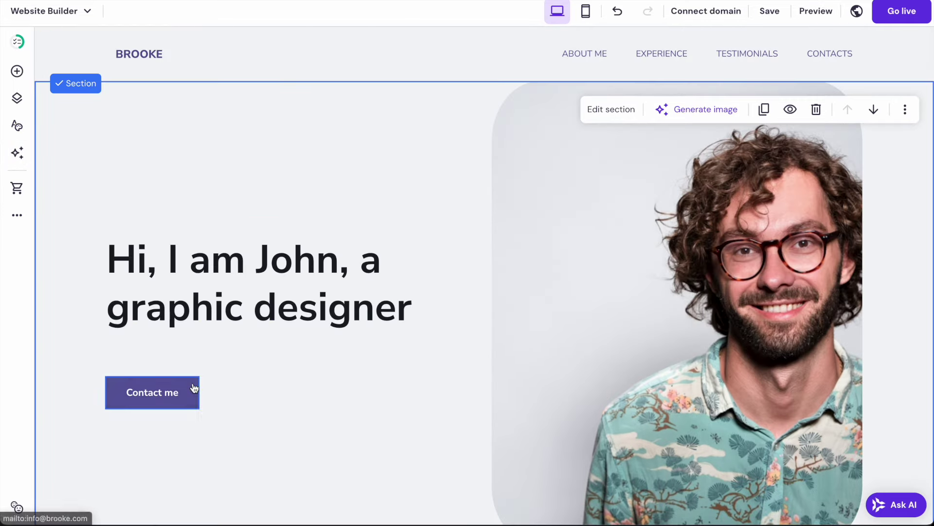
- Set the "Contact me" button's normal fill color to green #41bd49
click(192, 387)
click(153, 359)
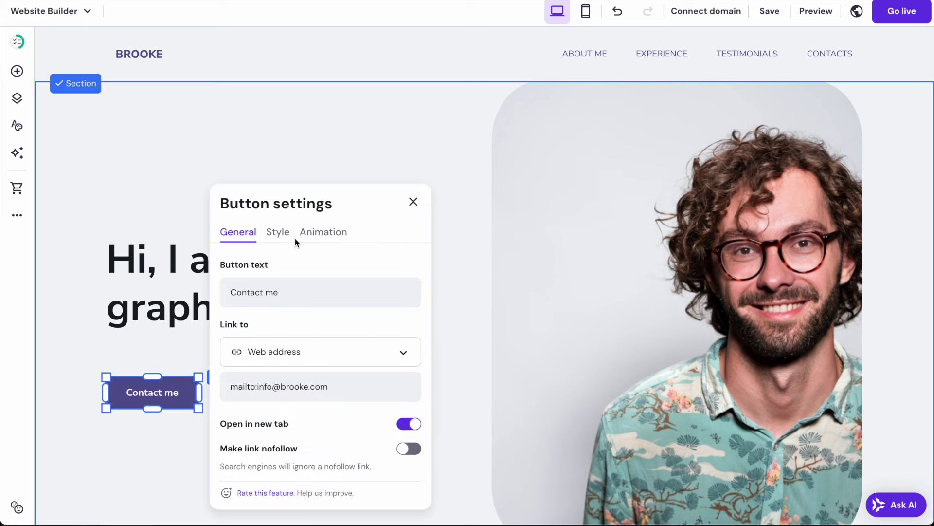
click(278, 232)
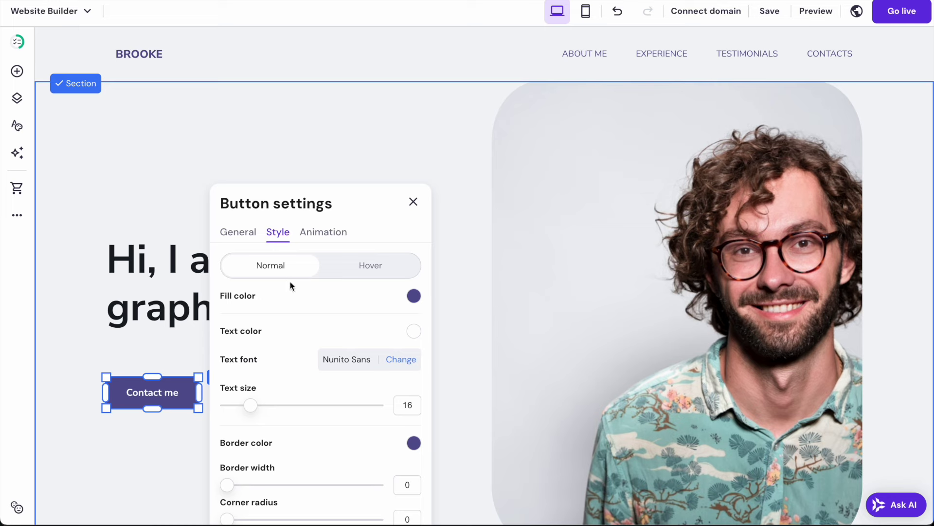
click(413, 296)
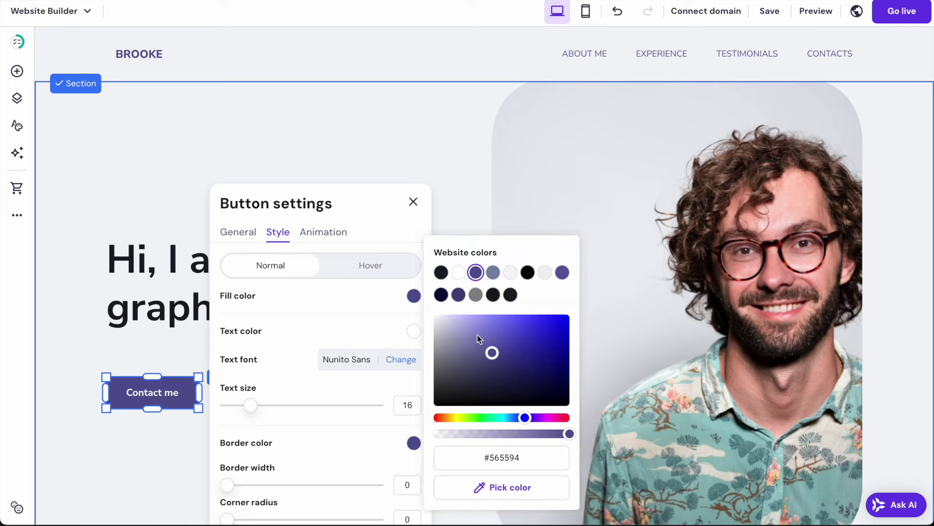
click(481, 417)
drag(535, 327, 524, 342)
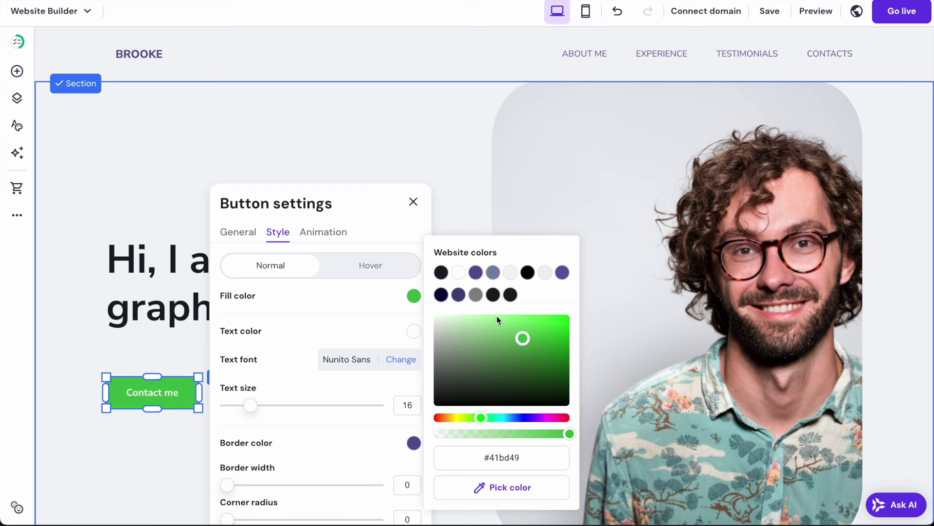
click(359, 338)
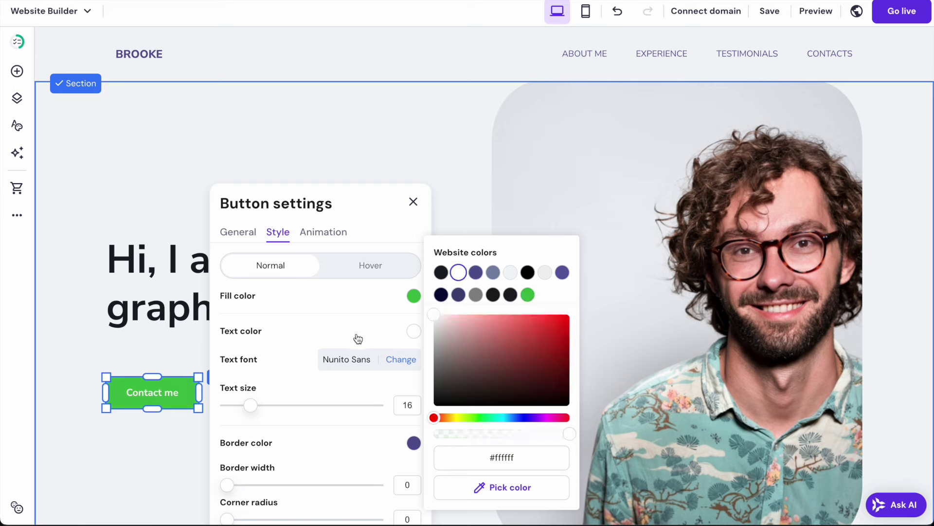
click(339, 316)
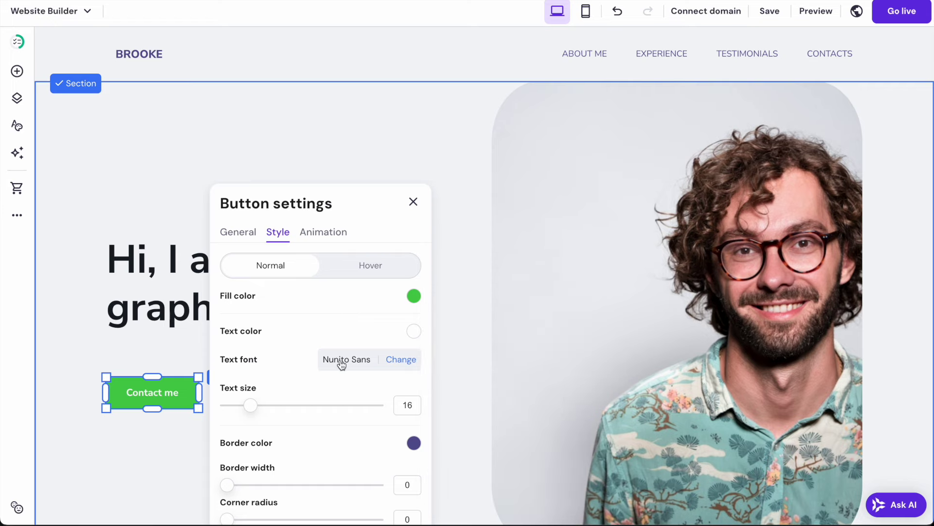
- Set the "Contact me" button's border color to the green website color #41bd49
scroll(336, 420, down, 3)
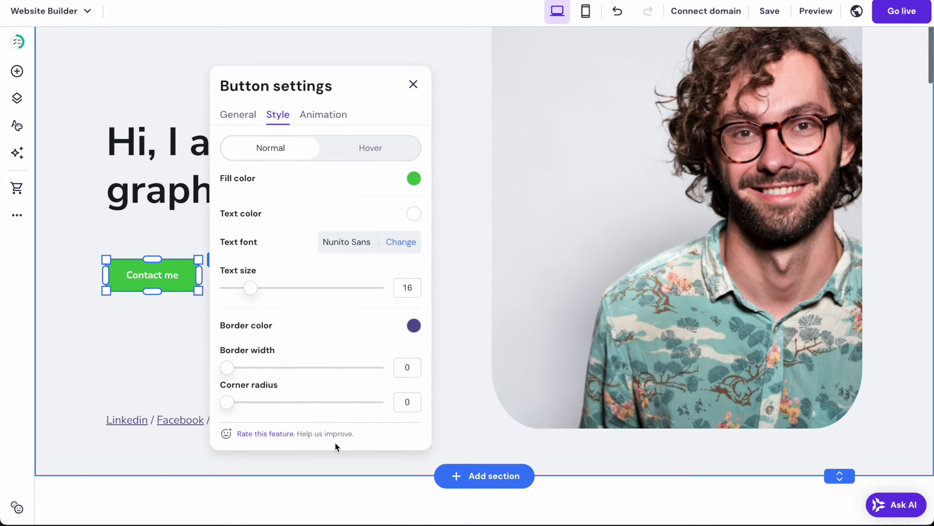
click(413, 326)
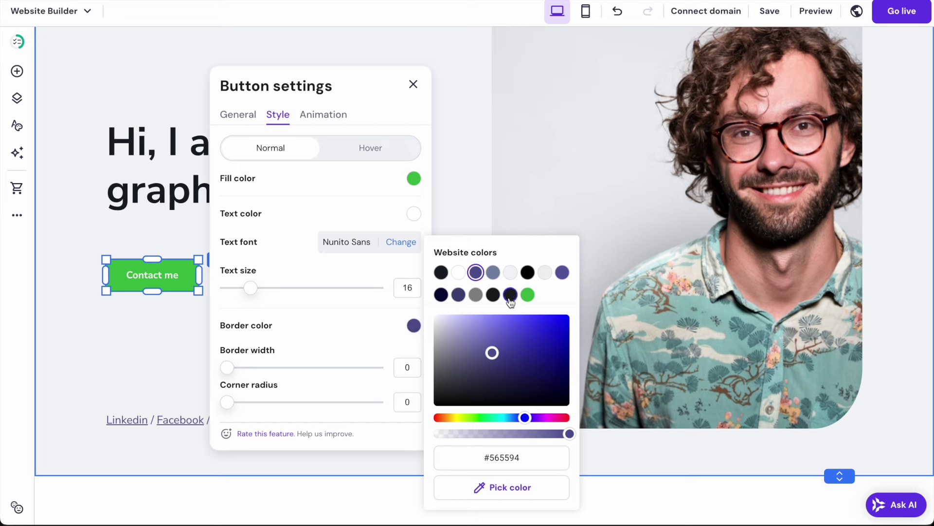
click(526, 295)
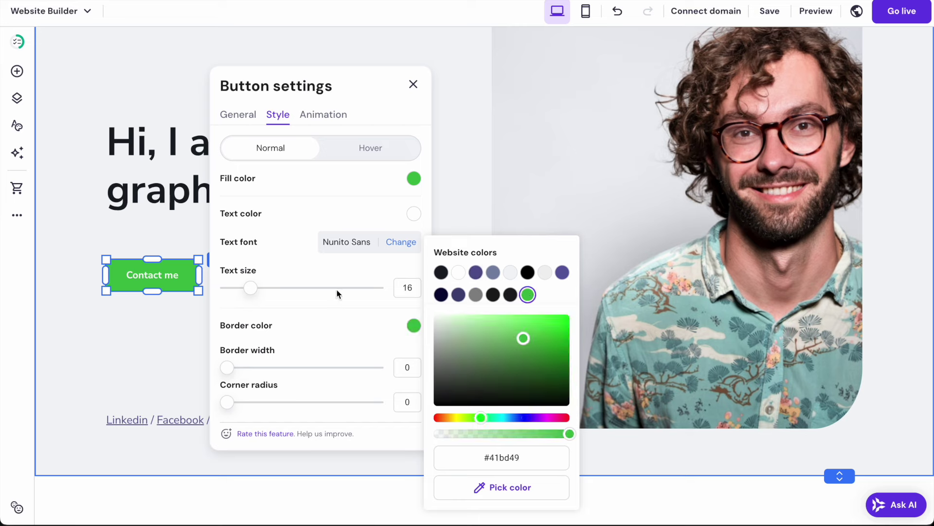
- Set the "Contact me" button's corner radius to 4 and leave its settings
click(313, 305)
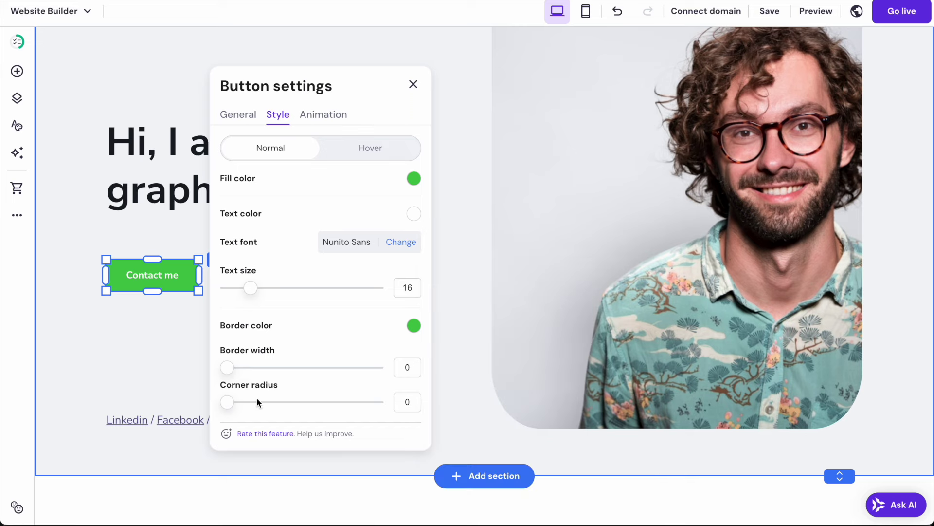
drag(230, 402, 254, 401)
click(178, 356)
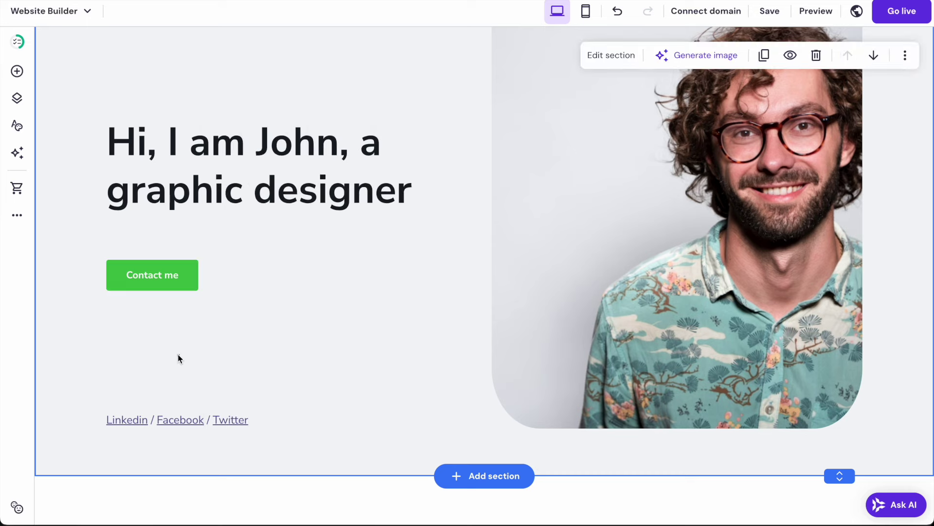
- Set the "Contact me" button's hover fill color to the slightly darker green #26b02f
click(190, 288)
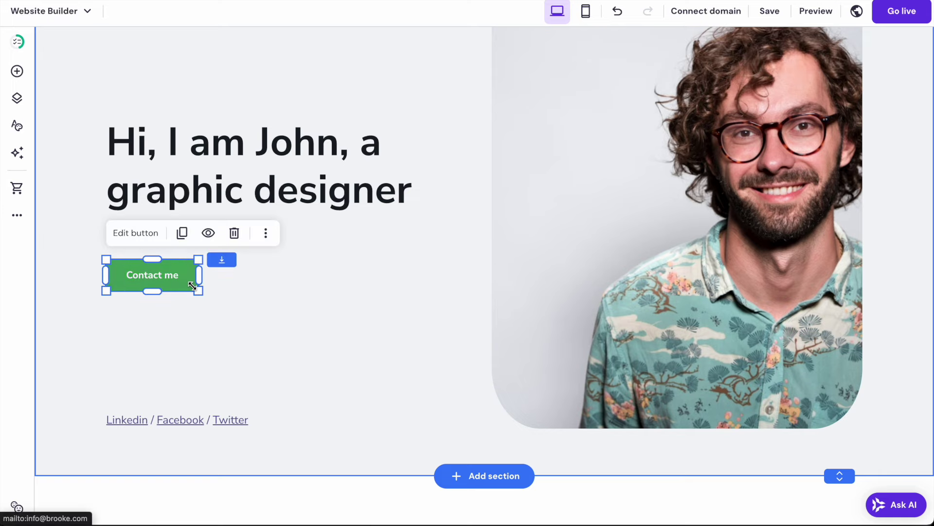
click(136, 233)
scroll(340, 417, down, 2)
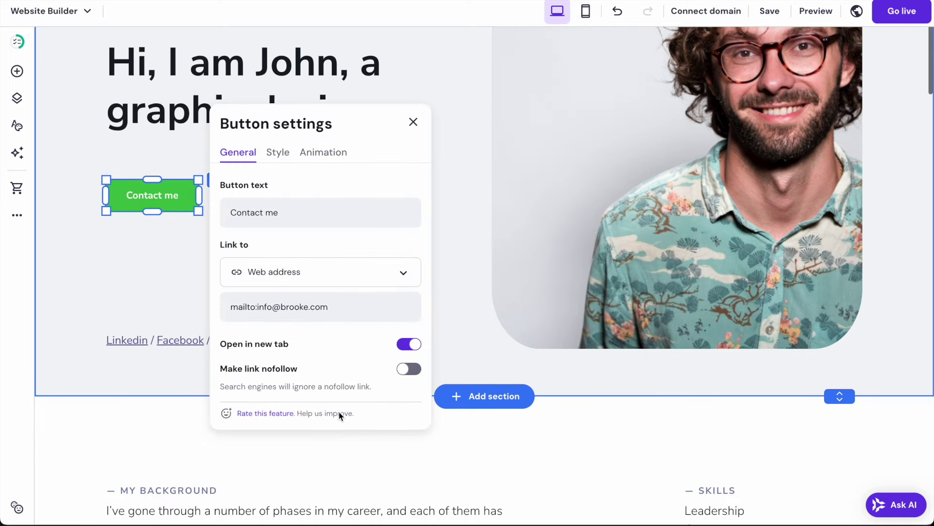
click(276, 154)
scroll(346, 331, down, 3)
scroll(341, 316, down, 2)
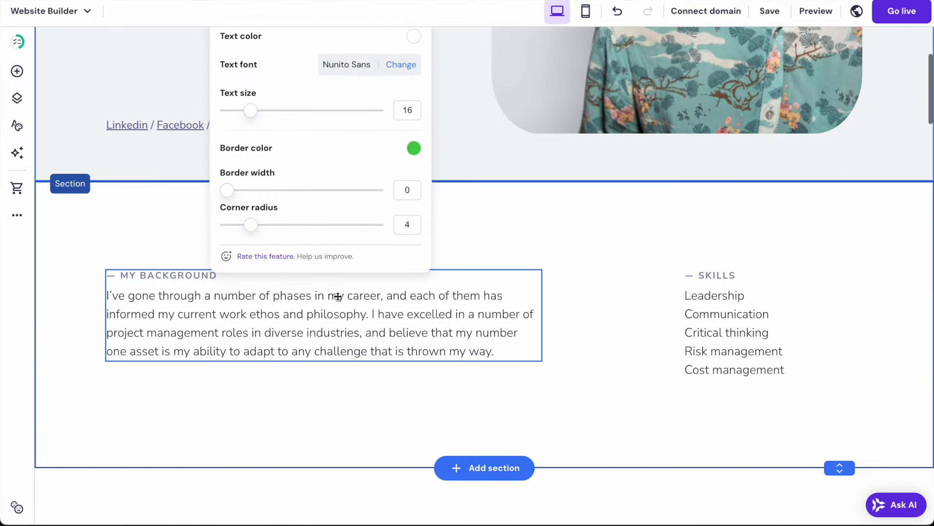
scroll(335, 297, up, 5)
scroll(312, 244, down, 1)
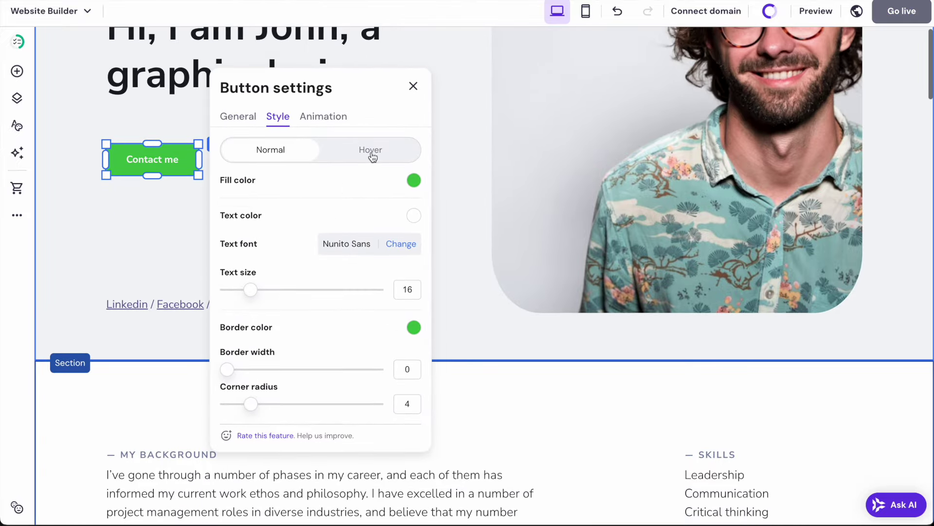
click(372, 151)
click(413, 181)
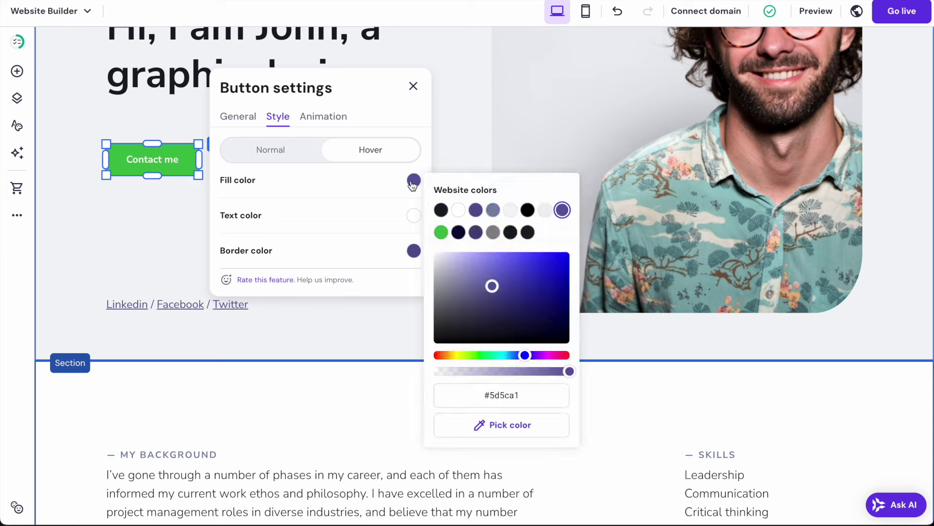
click(441, 232)
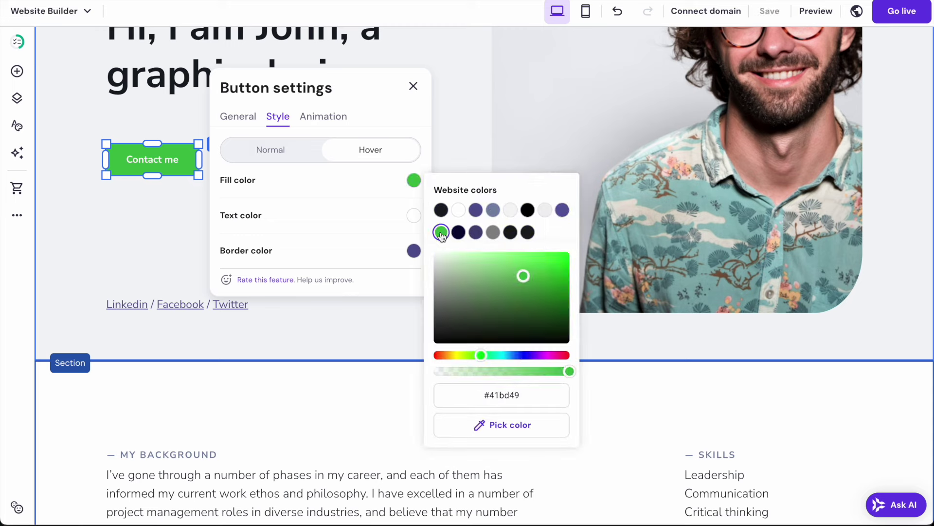
click(541, 281)
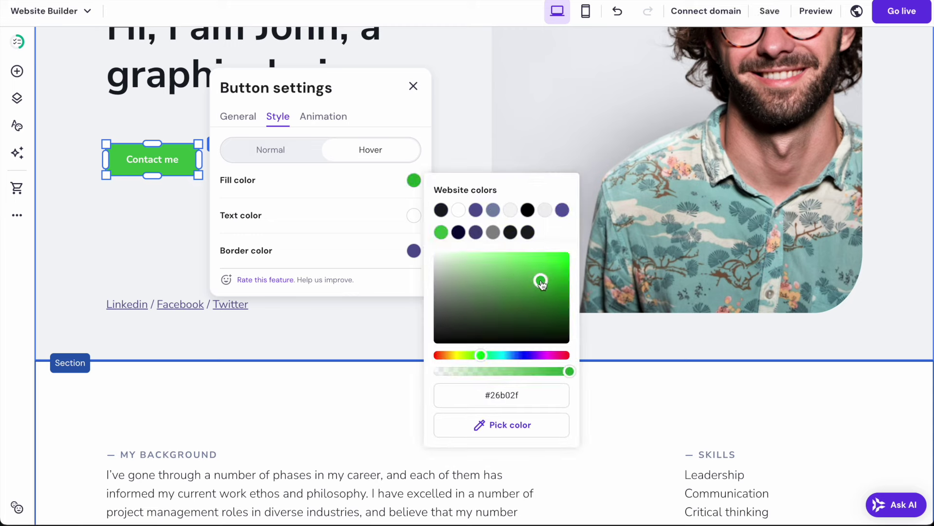
click(330, 185)
- Set the "Contact me" button's hover border color to the website green #26b02f
click(413, 253)
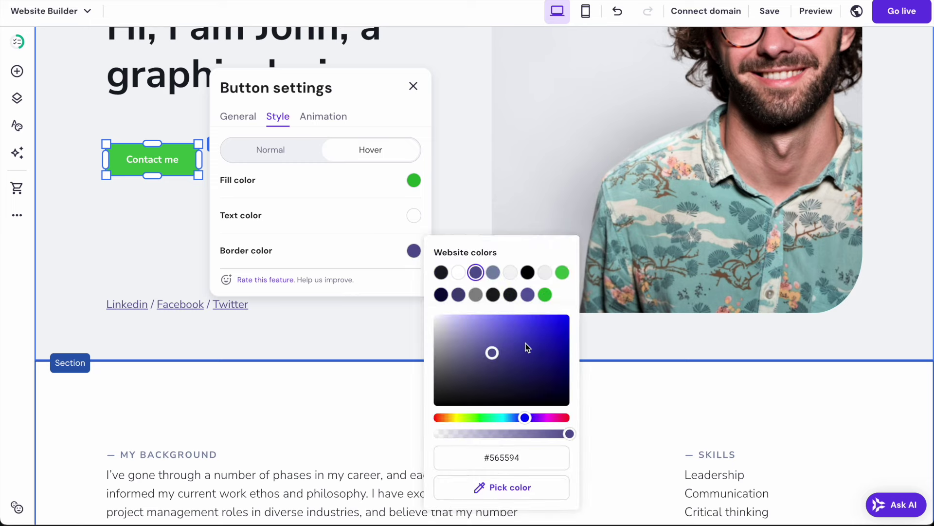
click(545, 294)
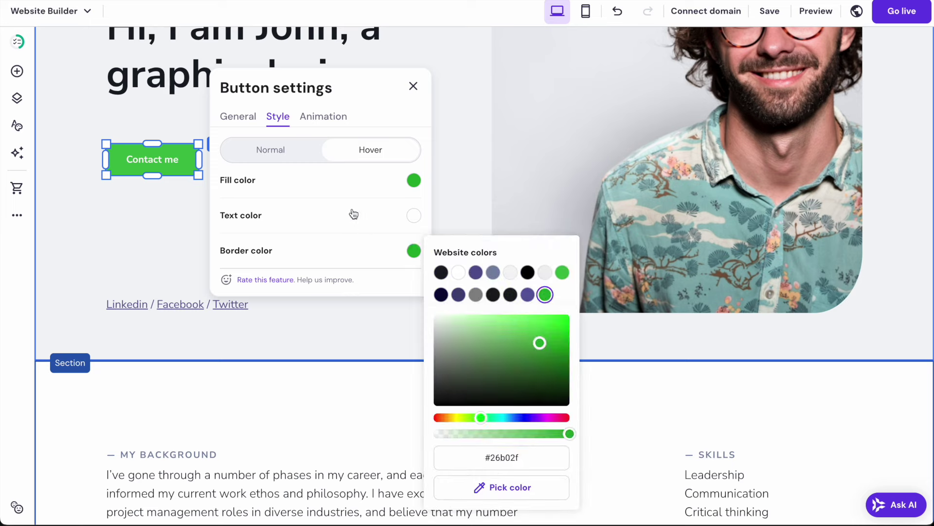
click(319, 199)
- Increase the "Contact me" button's corner radius a little further in its normal style
click(267, 156)
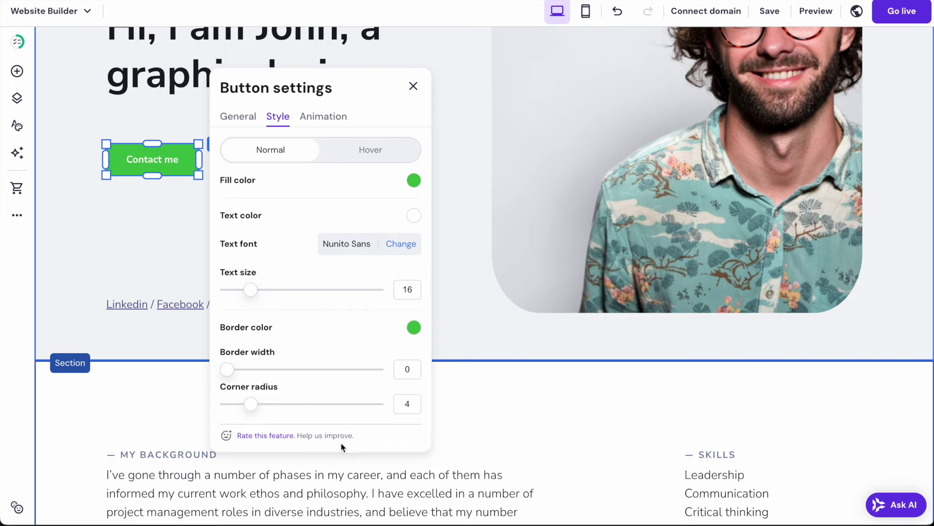
drag(255, 404, 269, 404)
click(147, 276)
- Check the font options for the "My background" text, try bold formatting on it, and undo the change
scroll(369, 238, up, 2)
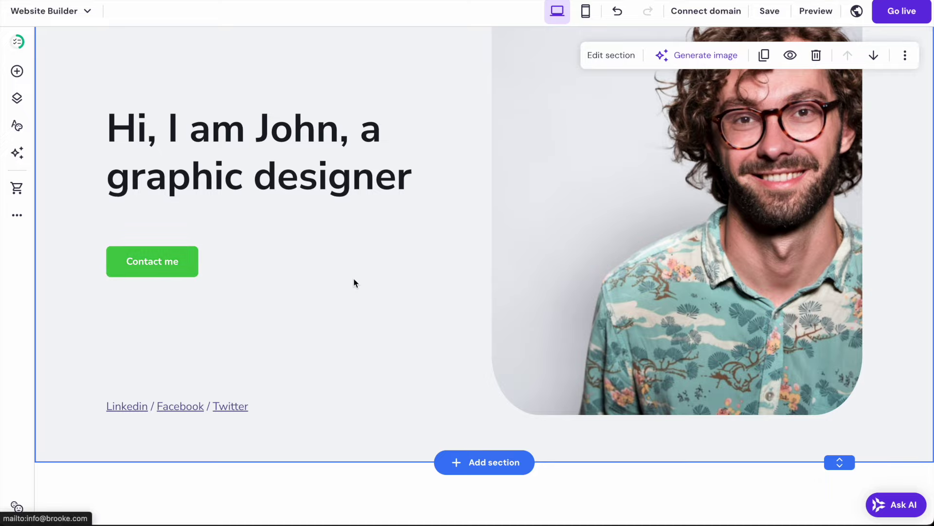
scroll(386, 287, up, 2)
scroll(390, 288, down, 4)
scroll(391, 288, down, 2)
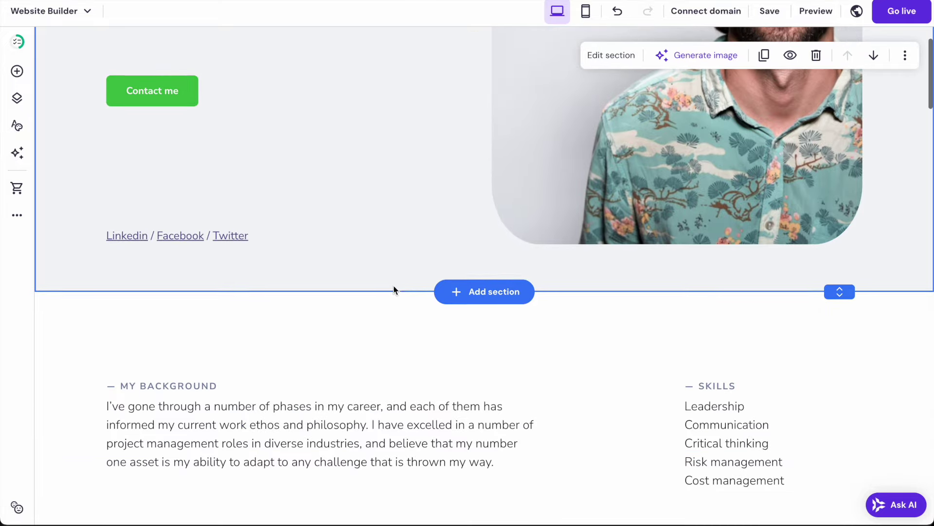
scroll(394, 290, down, 2)
scroll(394, 290, down, 1)
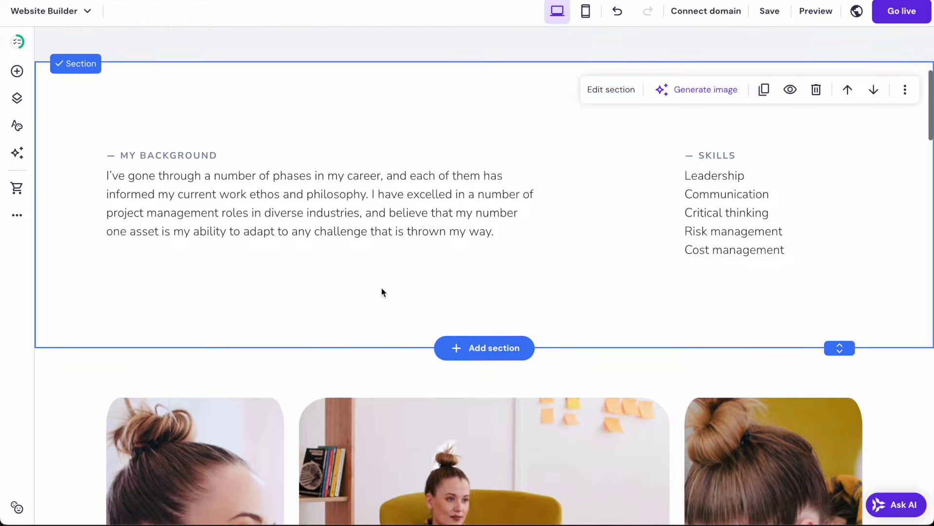
click(219, 192)
click(136, 125)
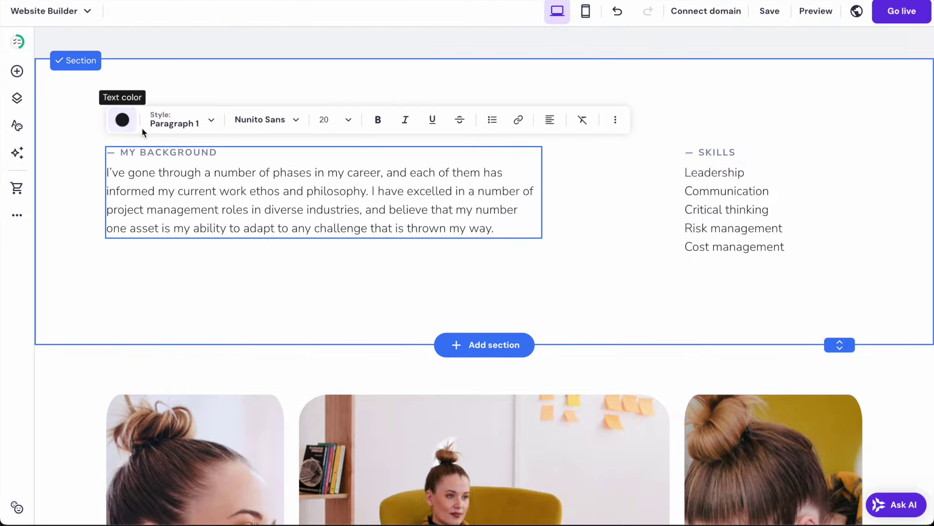
click(282, 125)
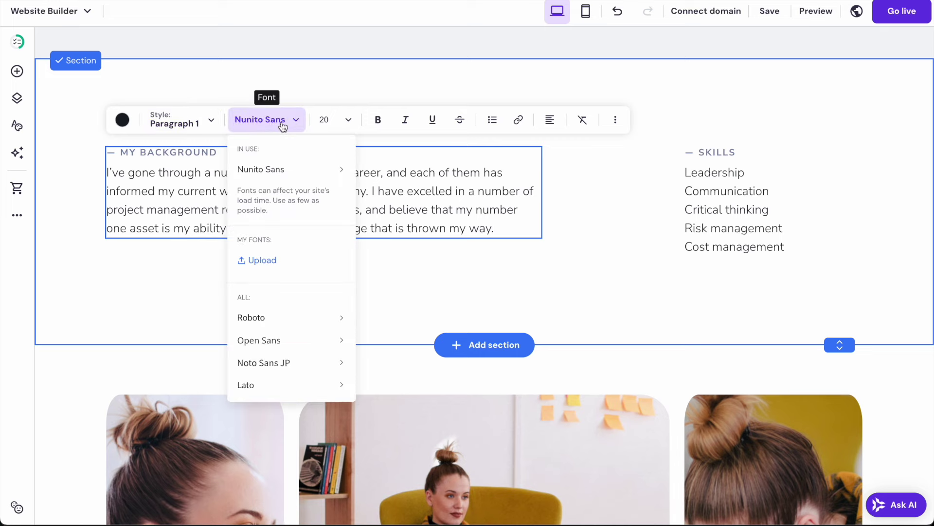
click(282, 126)
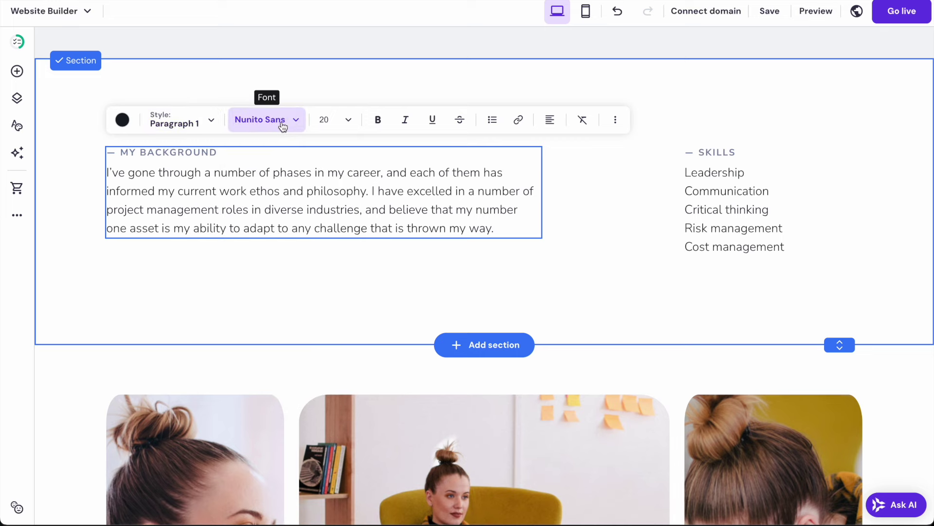
click(377, 125)
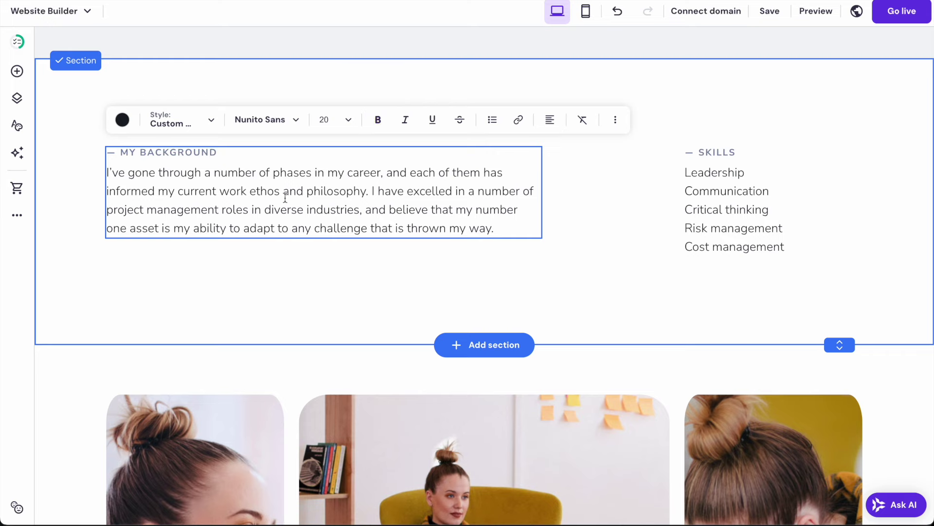
key(super+z)
key(super+z)
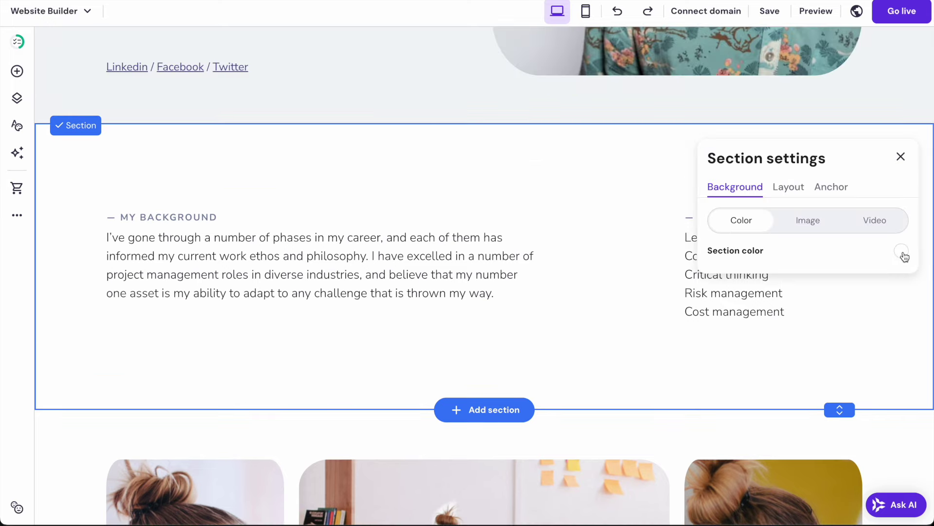
- Set the background of the "My background" and "Skills" section to the dark website color #1a1a1a
click(902, 252)
drag(668, 252, 651, 205)
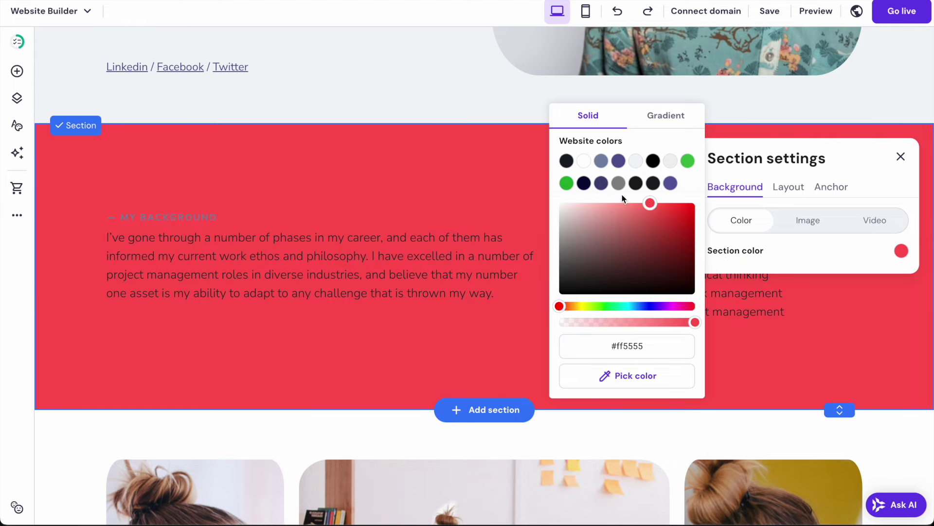
click(636, 183)
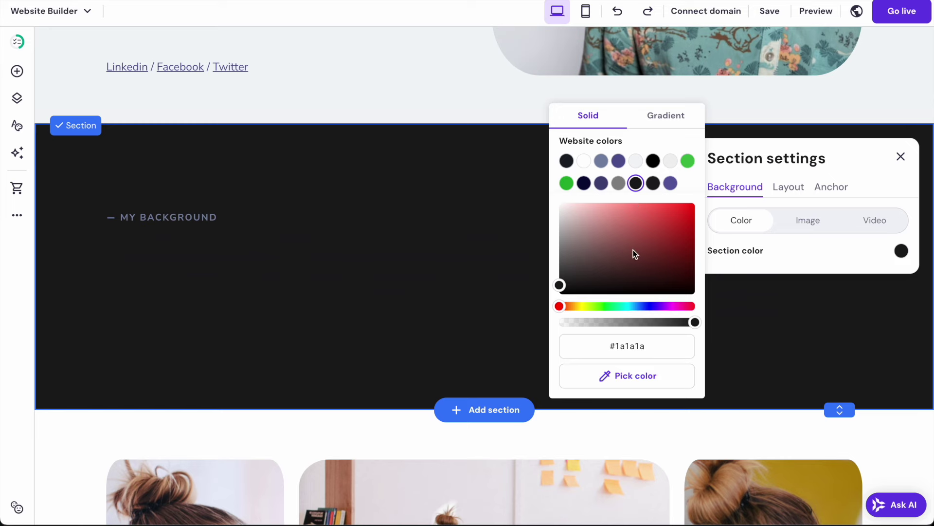
click(882, 176)
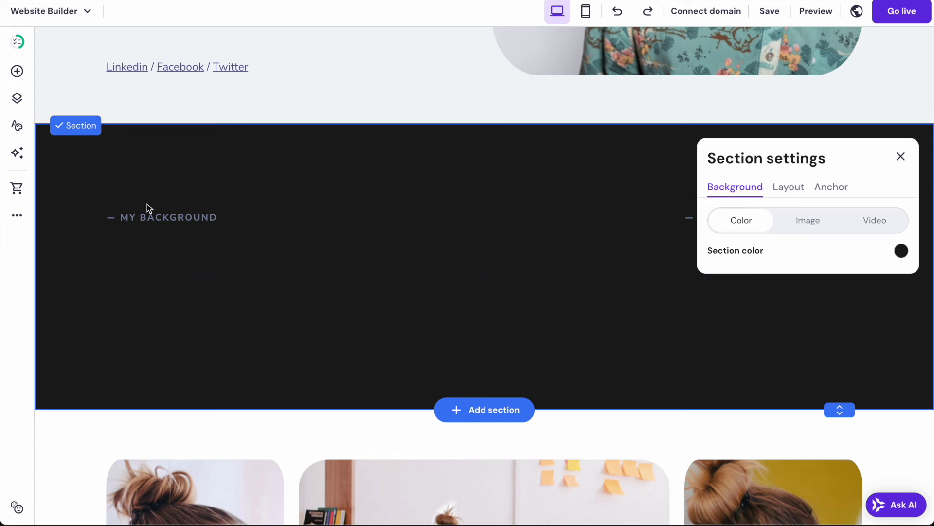
- Change the "My background" paragraph's text color to the white website color
click(209, 246)
click(140, 190)
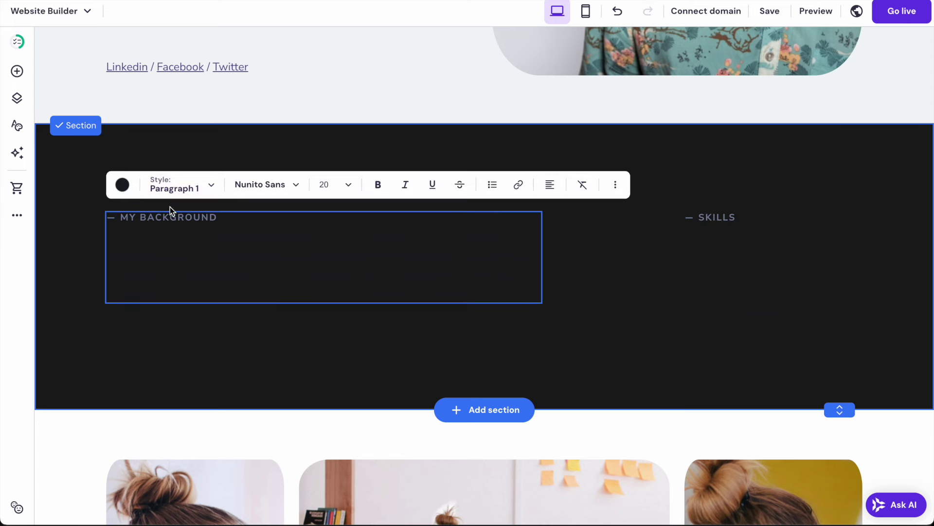
click(122, 184)
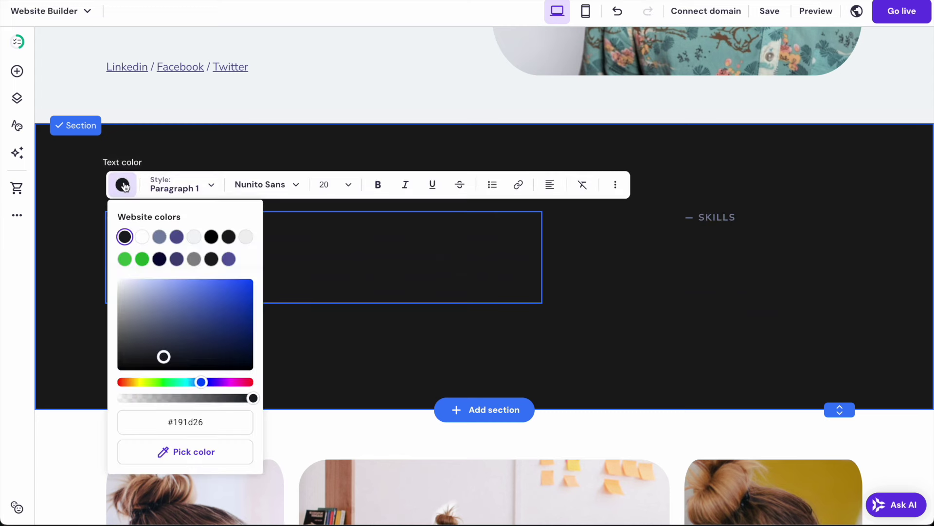
click(141, 236)
key(Escape)
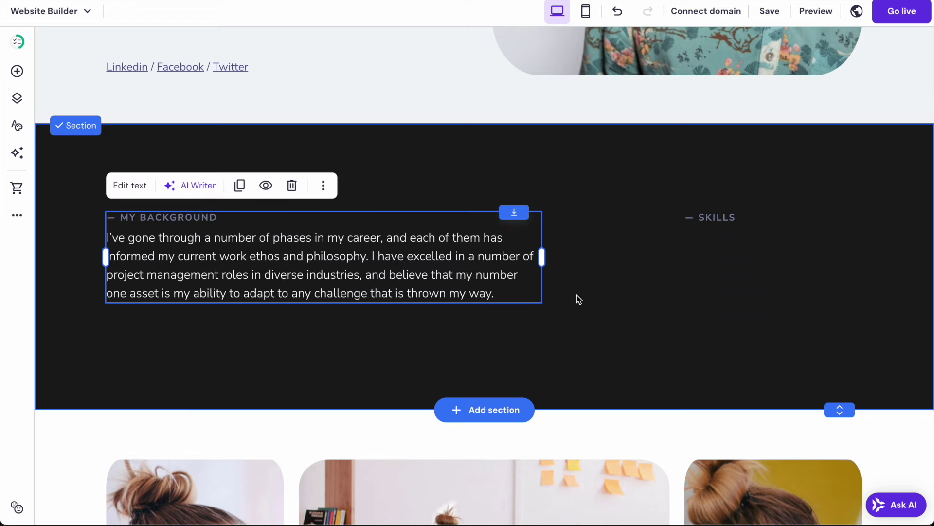
click(621, 284)
- Change the "Skills" list's text color to the white website color
click(719, 241)
click(700, 190)
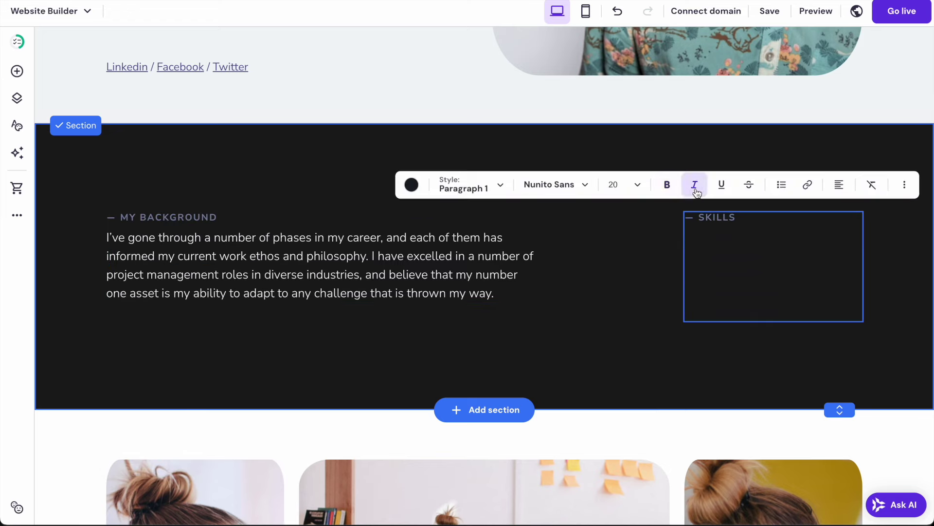
click(412, 184)
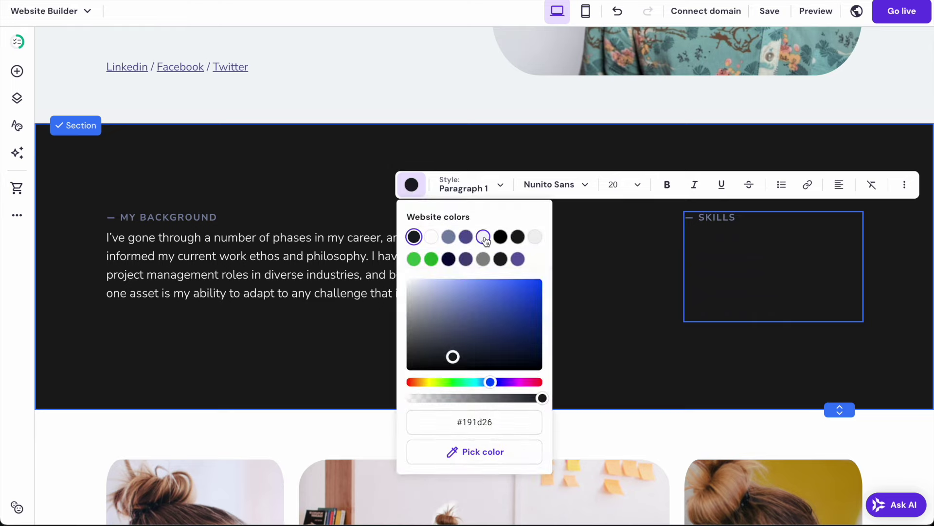
click(431, 236)
key(Escape)
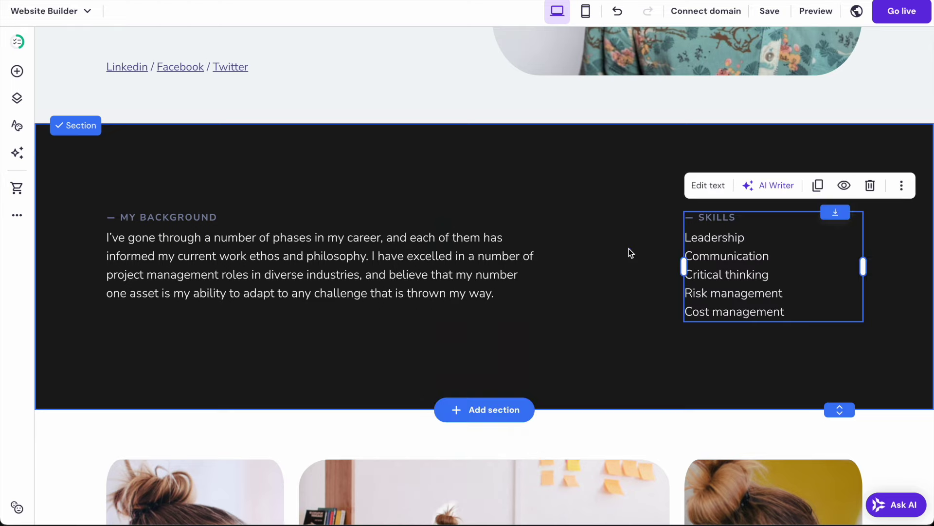
- Replace the leftmost gallery image with the library picture of the woman in plaid beside the man in a black beanie
scroll(355, 108, down, 7)
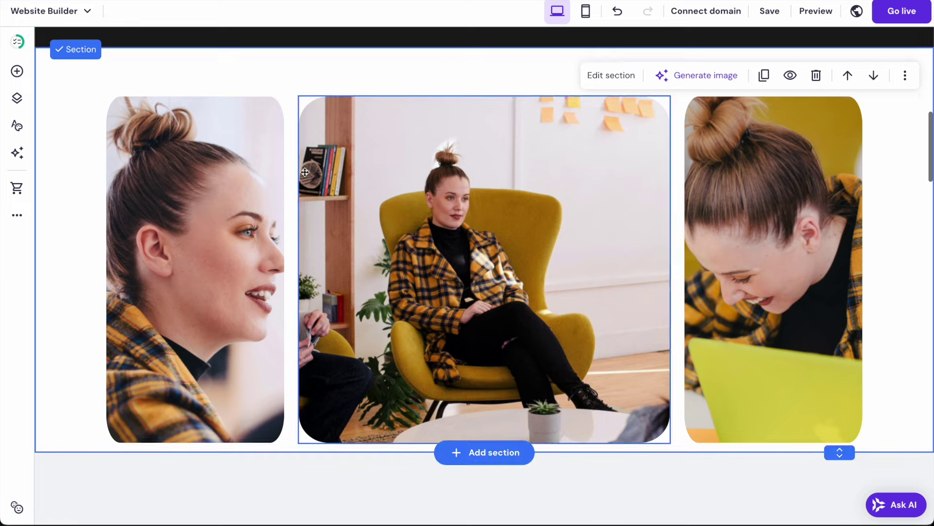
click(272, 146)
click(368, 211)
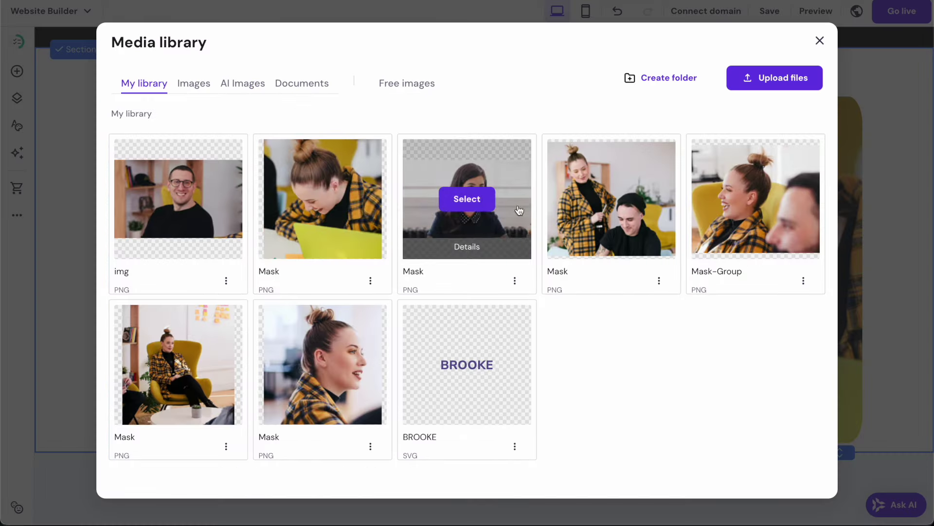
mouse_move(630, 200)
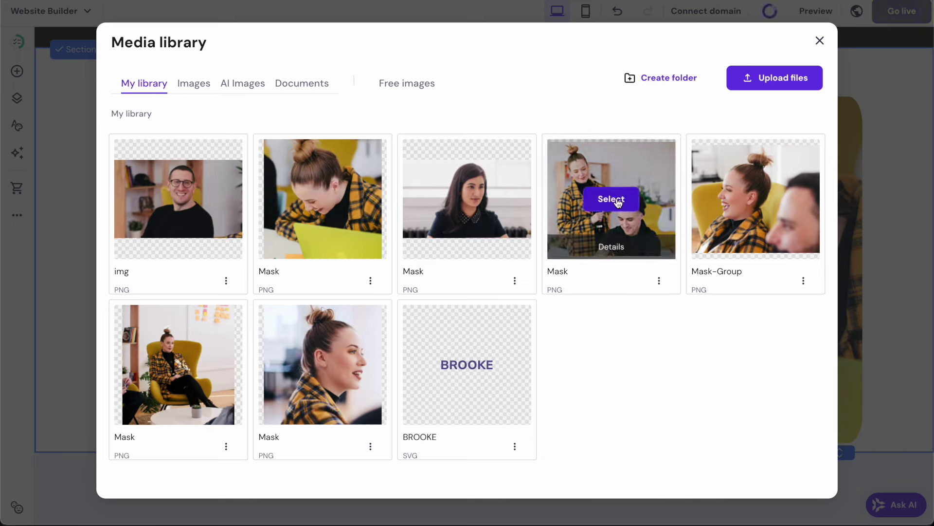
click(614, 199)
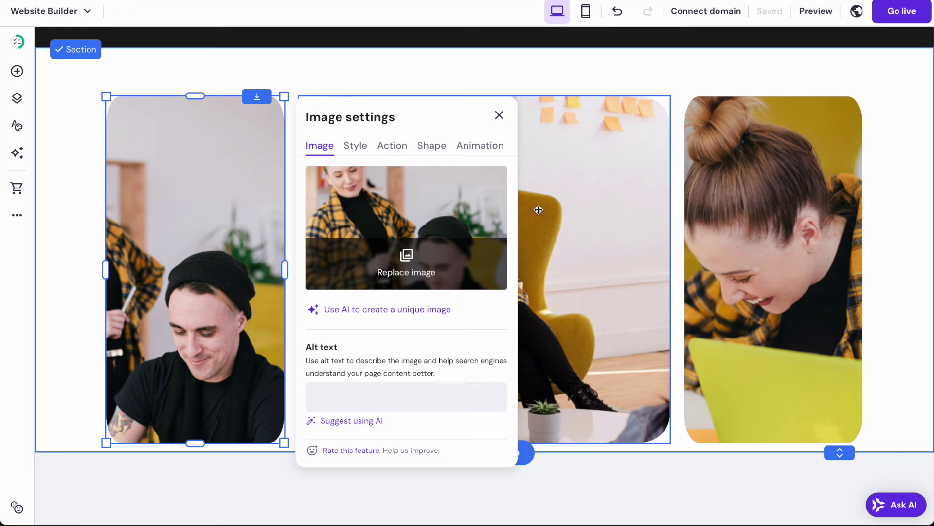
click(499, 115)
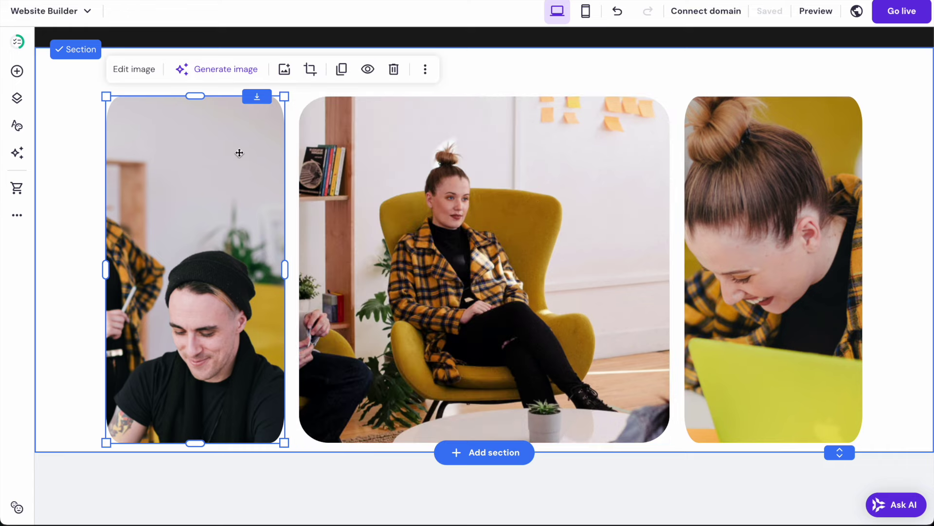
- Try circle, double-oval and arch masks on the leftmost gallery image, and finish with the upright egg-like blob shape
click(152, 72)
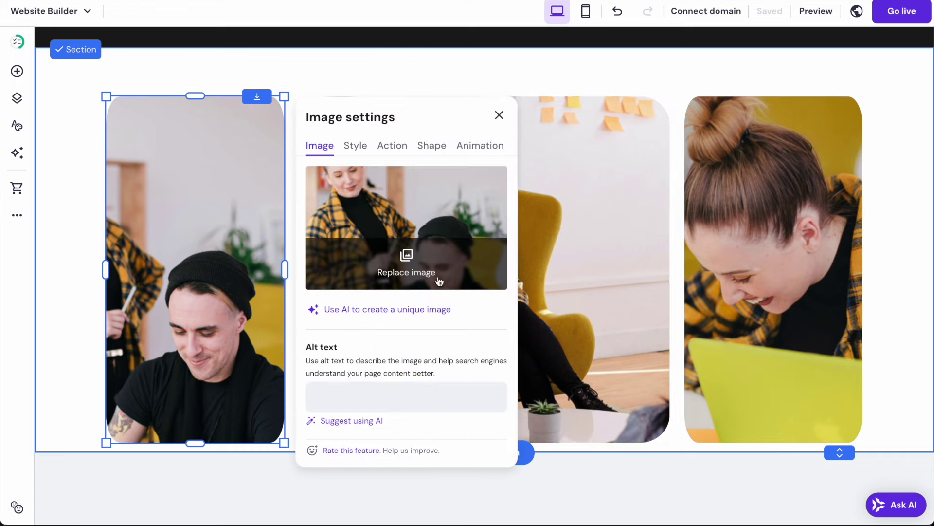
click(355, 145)
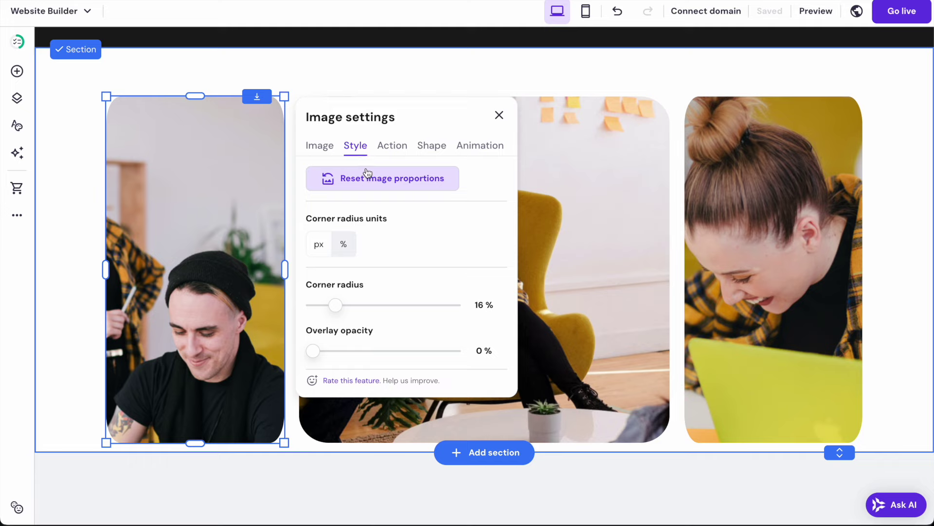
scroll(396, 273, down, 3)
mouse_move(312, 215)
mouse_down()
mouse_move(389, 213)
mouse_move(309, 215)
mouse_up()
scroll(386, 200, up, 3)
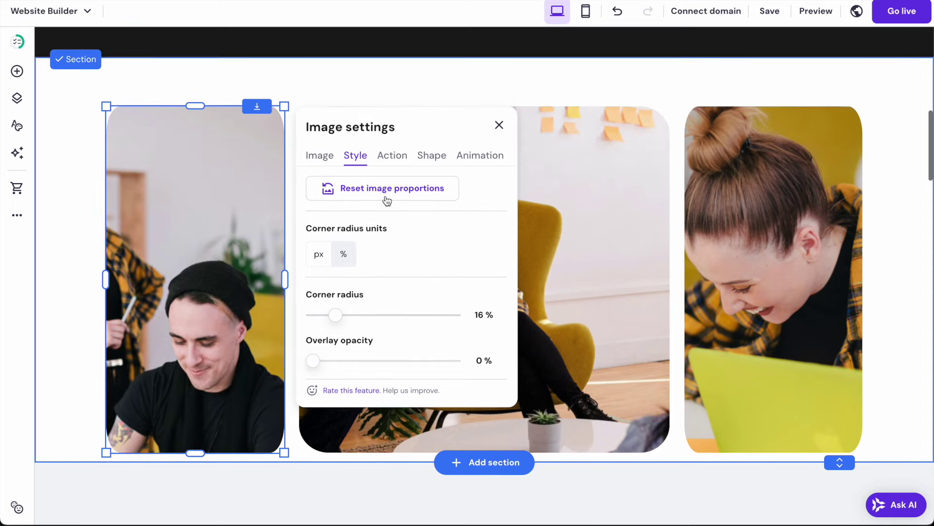
click(389, 160)
click(441, 162)
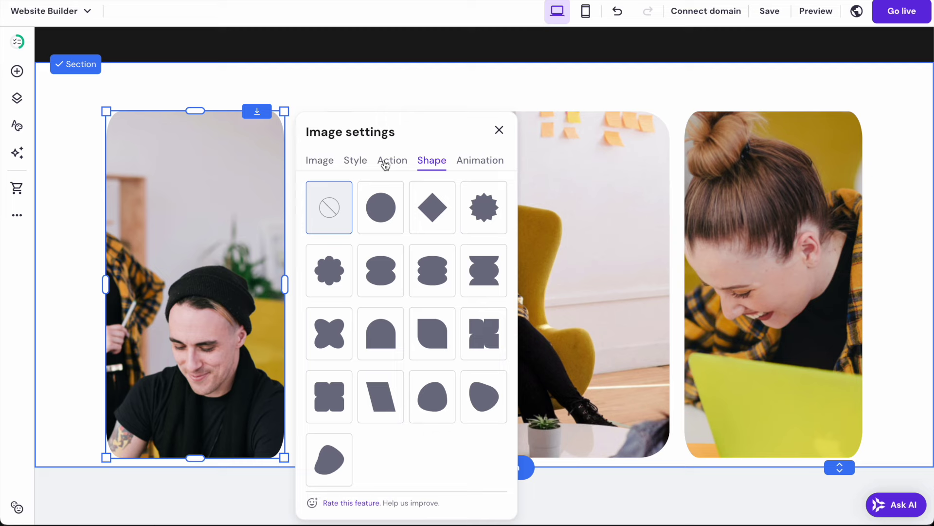
click(383, 194)
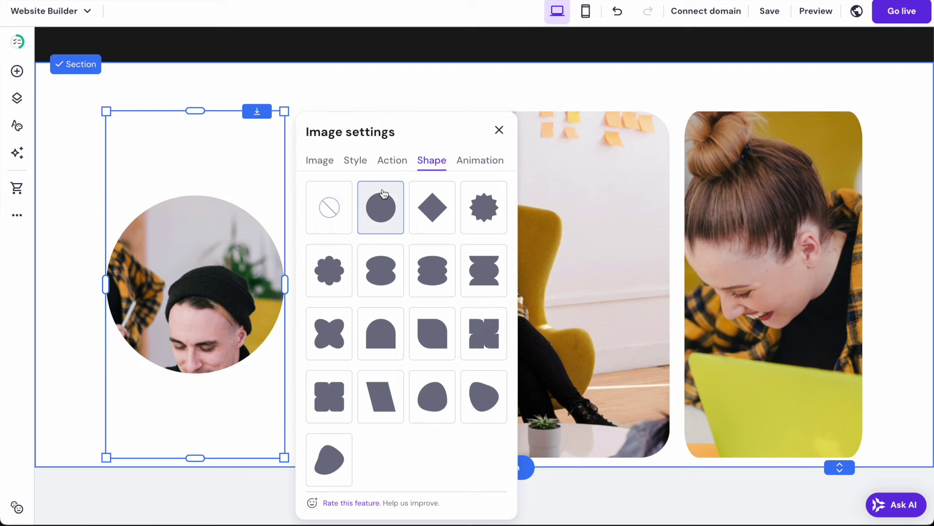
click(383, 268)
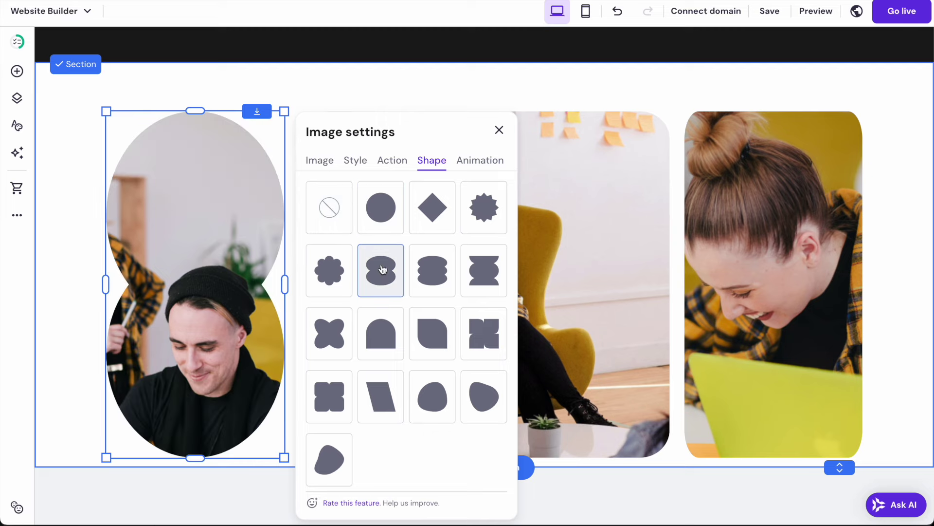
click(382, 325)
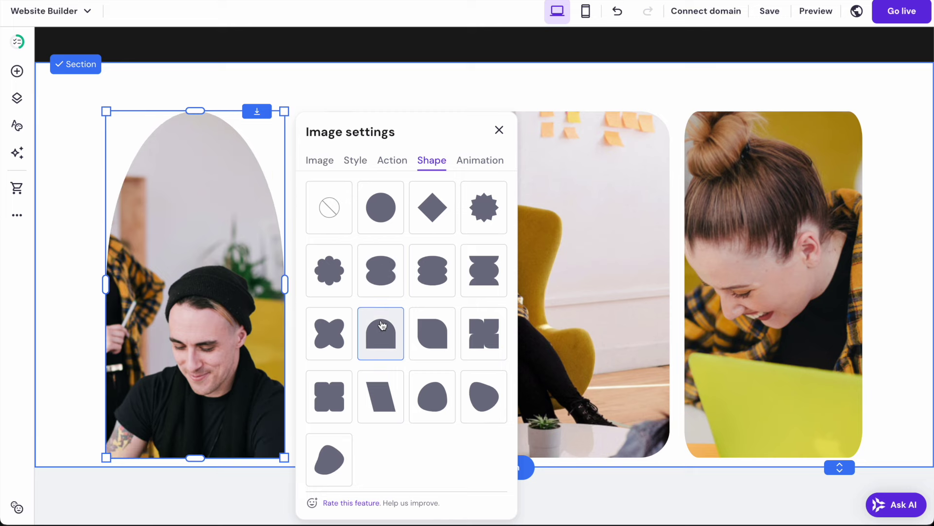
click(336, 278)
click(436, 386)
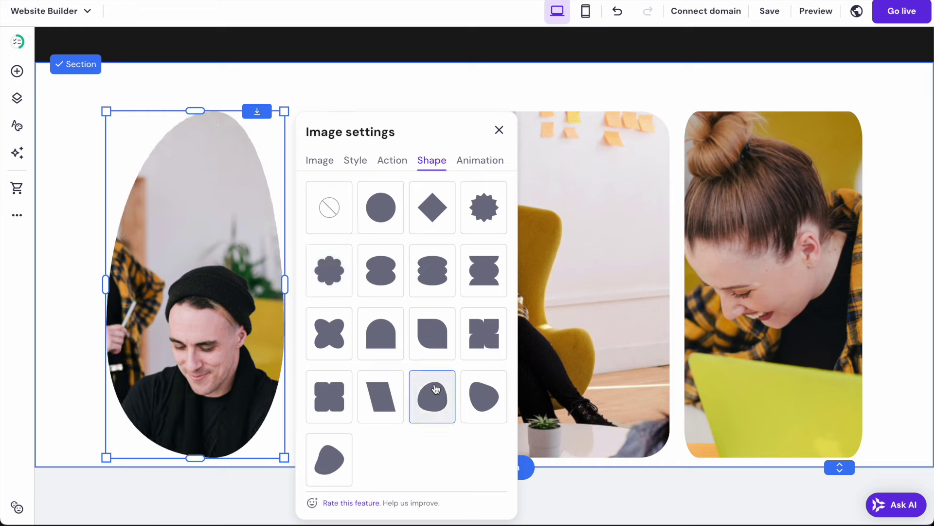
click(418, 88)
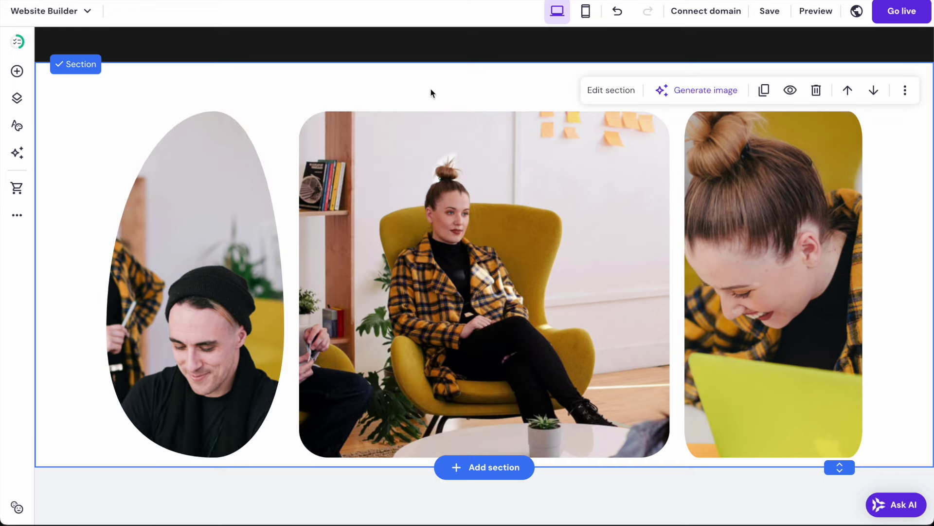
- Replace the middle gallery image with the free stock photo of the curly-haired person in sunglasses against a purple background
click(460, 196)
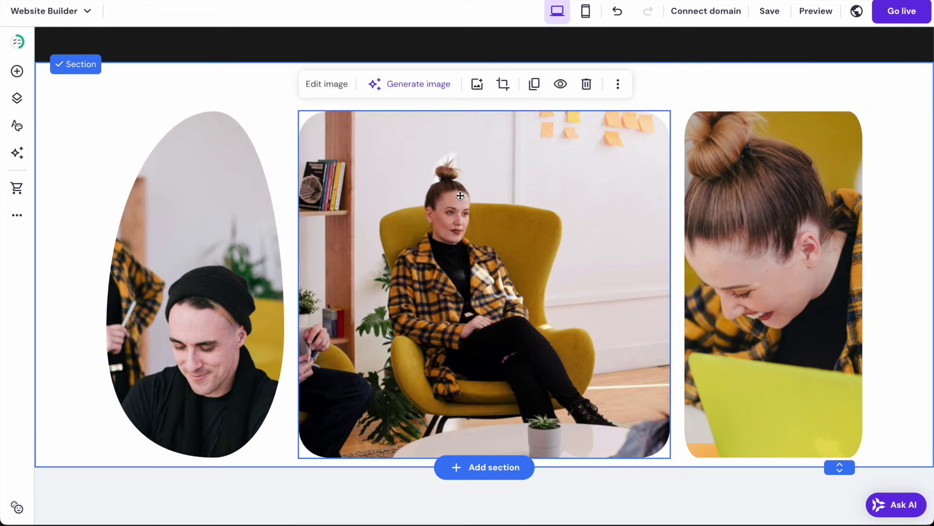
click(316, 84)
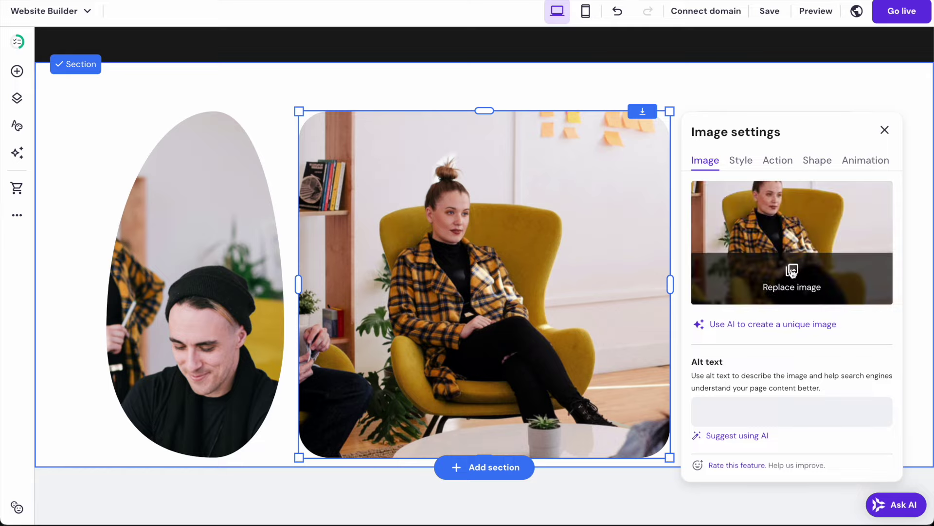
click(790, 271)
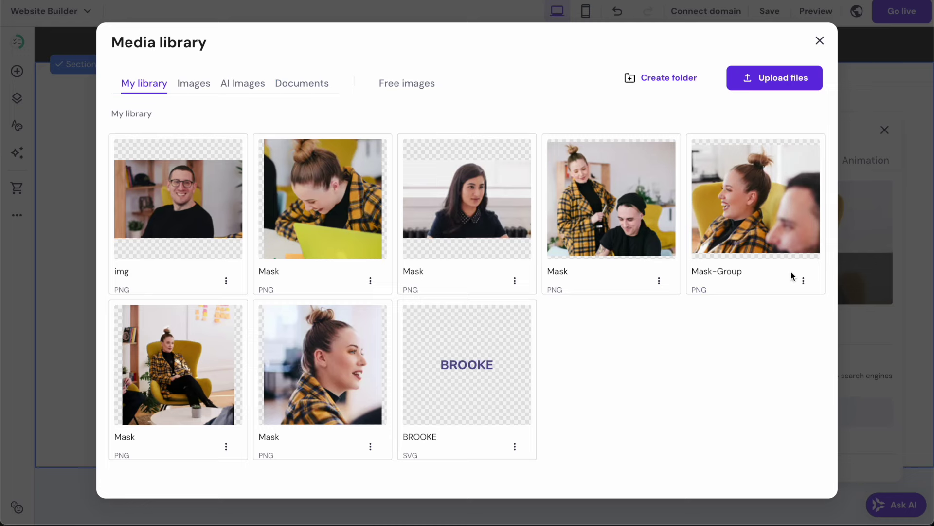
click(388, 85)
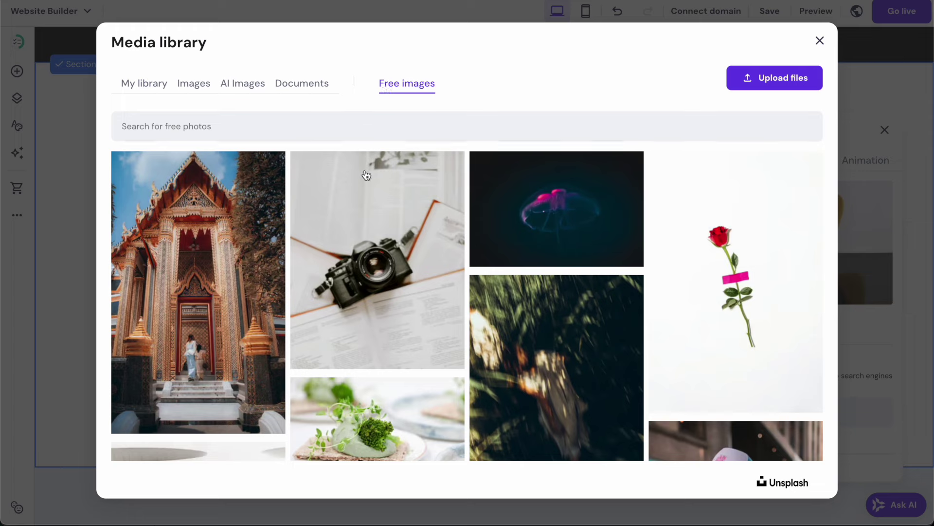
scroll(398, 237, down, 5)
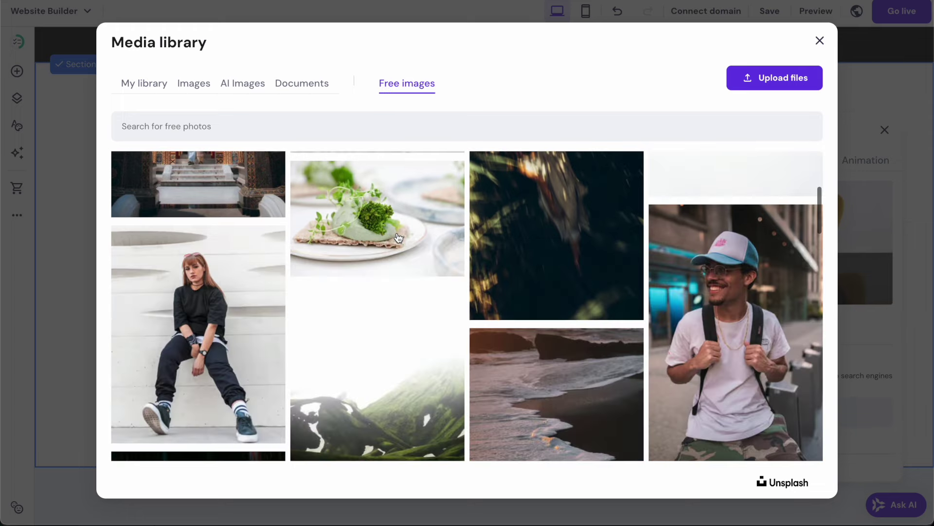
scroll(398, 238, down, 10)
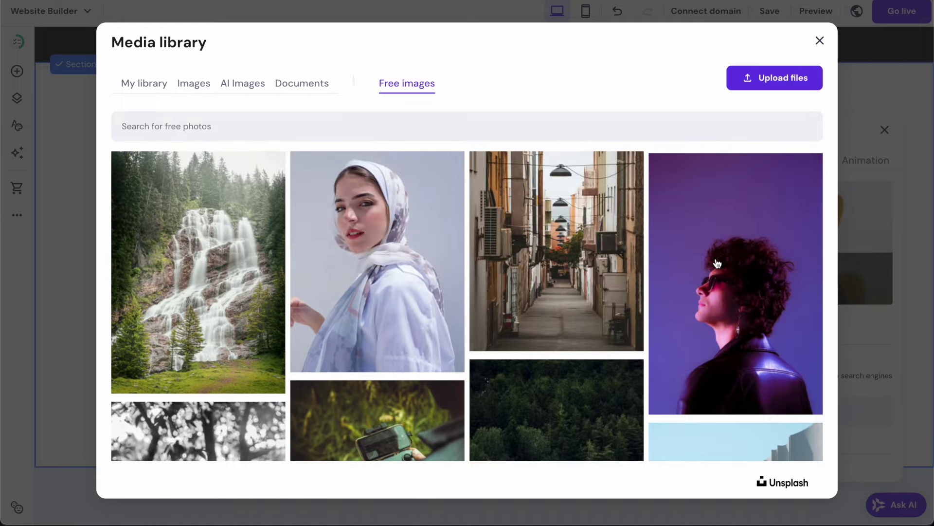
click(716, 261)
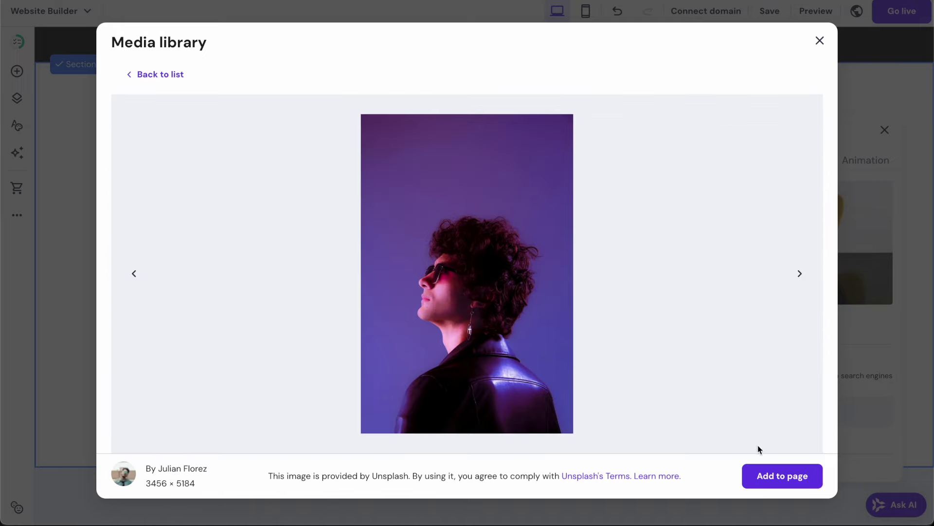
click(776, 481)
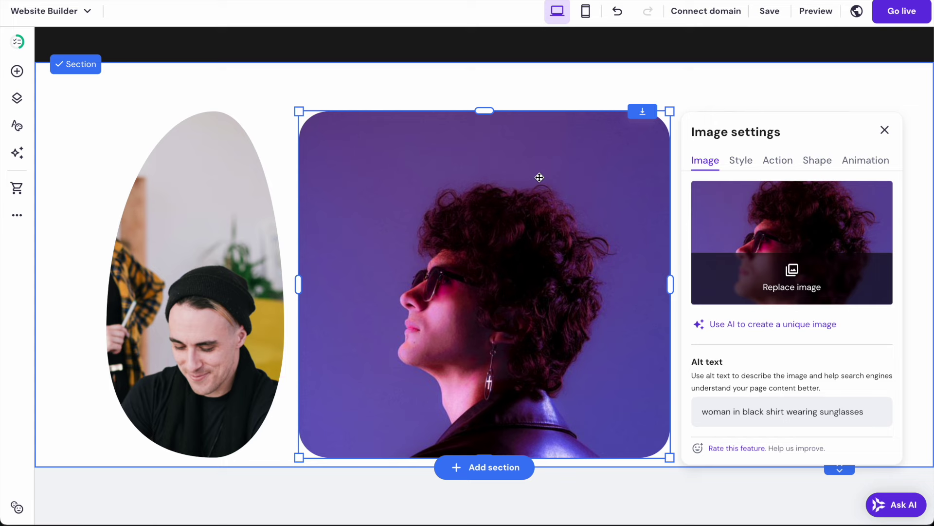
- Try a diamond mask on the middle gallery image, and finish with the rounded blob shape that tapers to one side
click(773, 165)
click(814, 165)
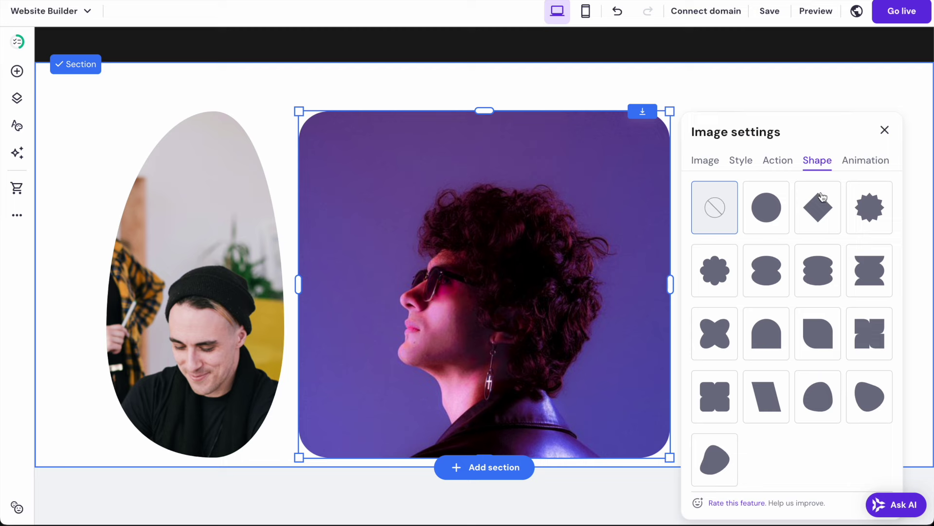
click(819, 209)
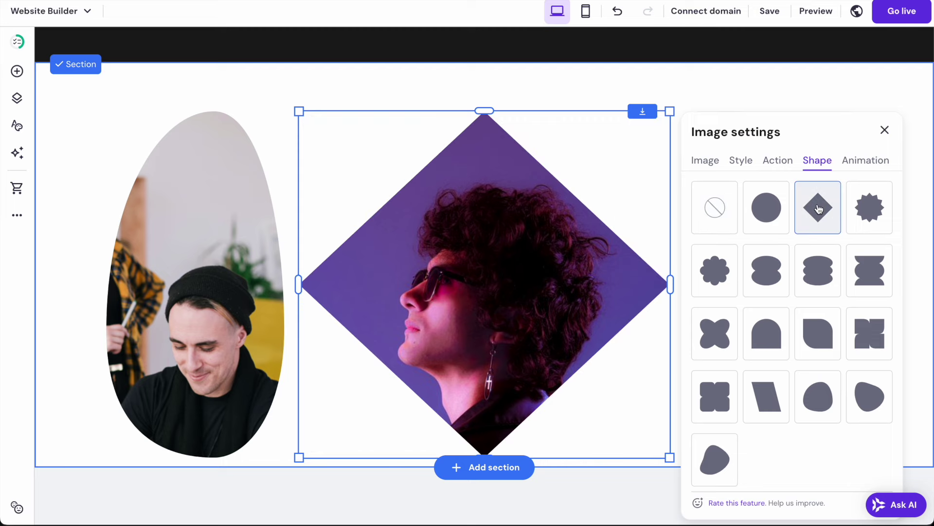
click(861, 400)
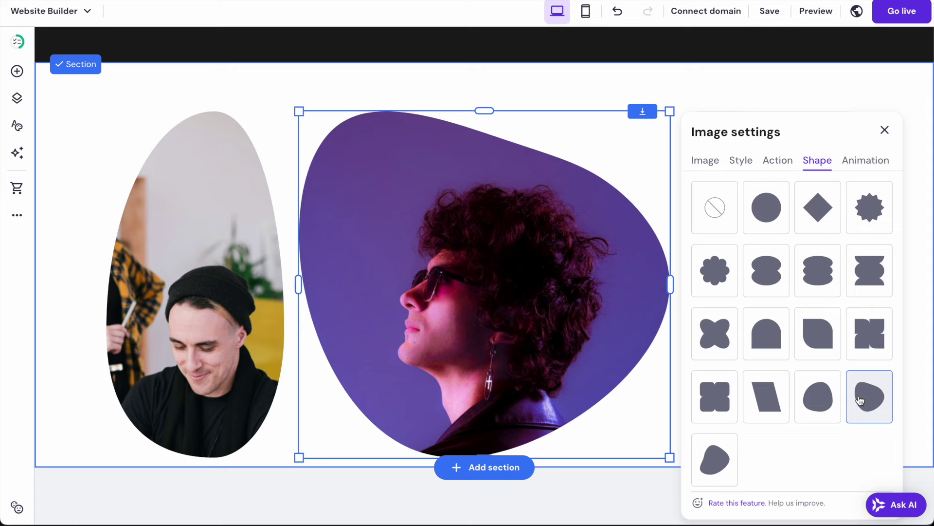
click(723, 88)
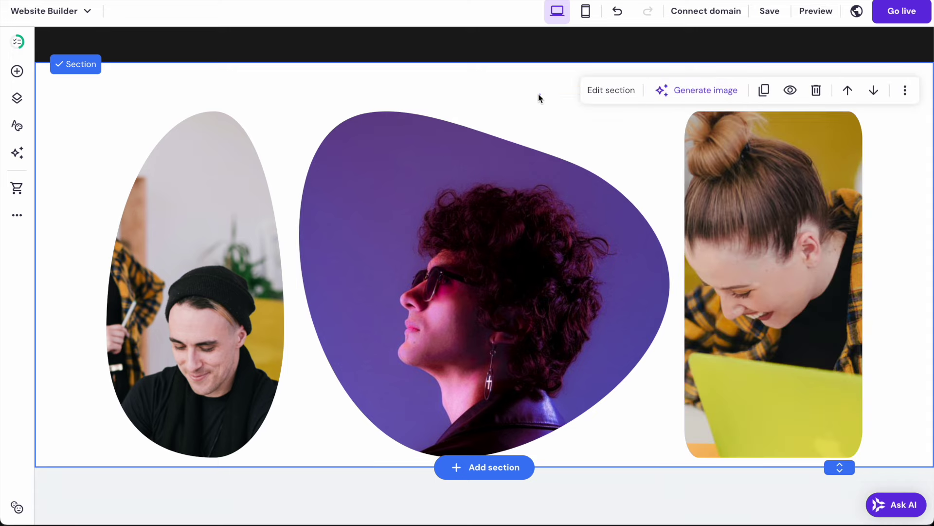
- Replace the rightmost gallery image with the free black-and-white stock photo of the woman in a wide straw hat
click(782, 248)
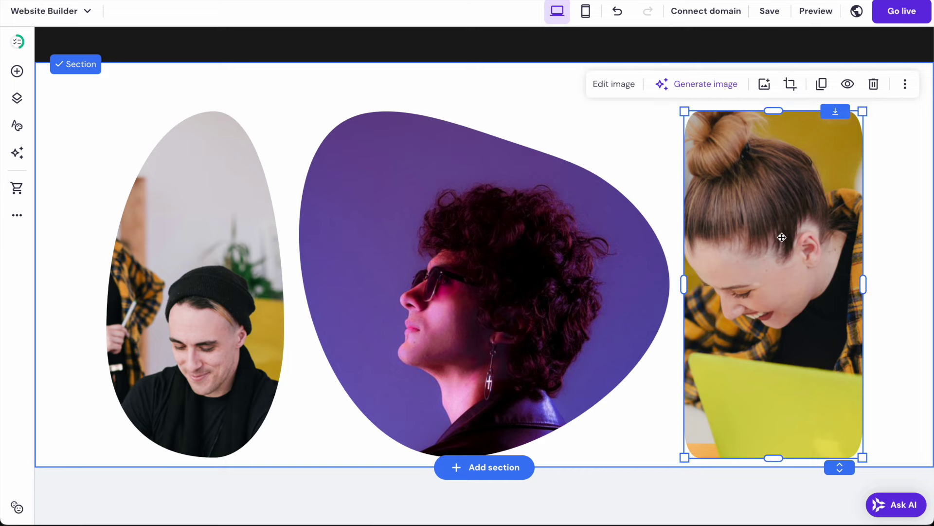
click(627, 84)
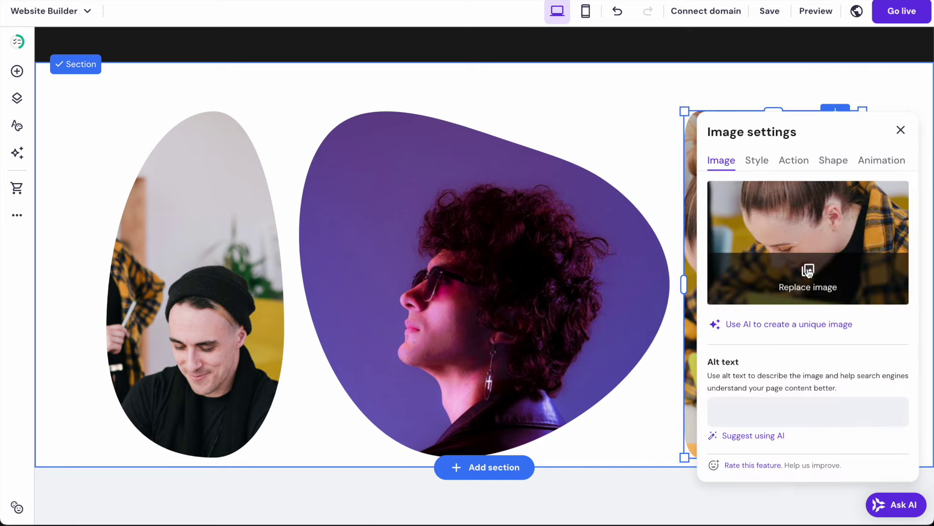
click(786, 283)
click(398, 89)
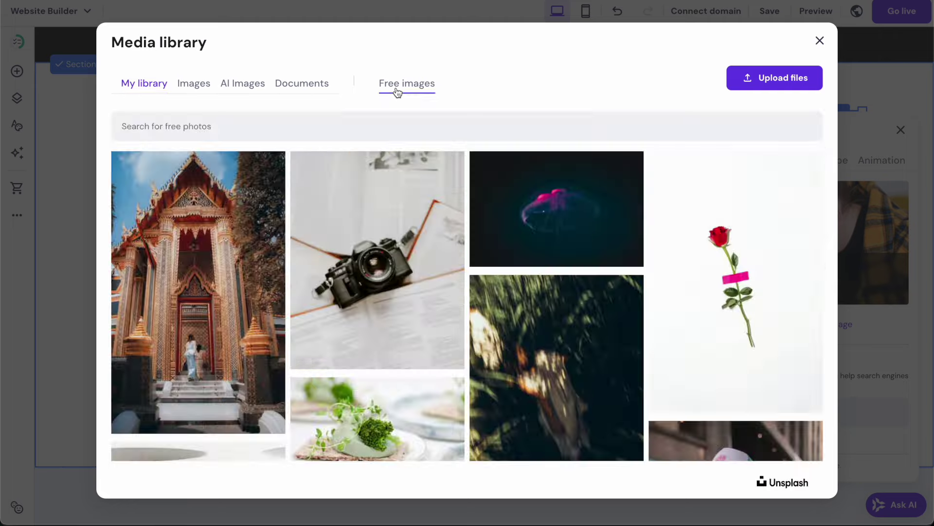
scroll(310, 327, down, 10)
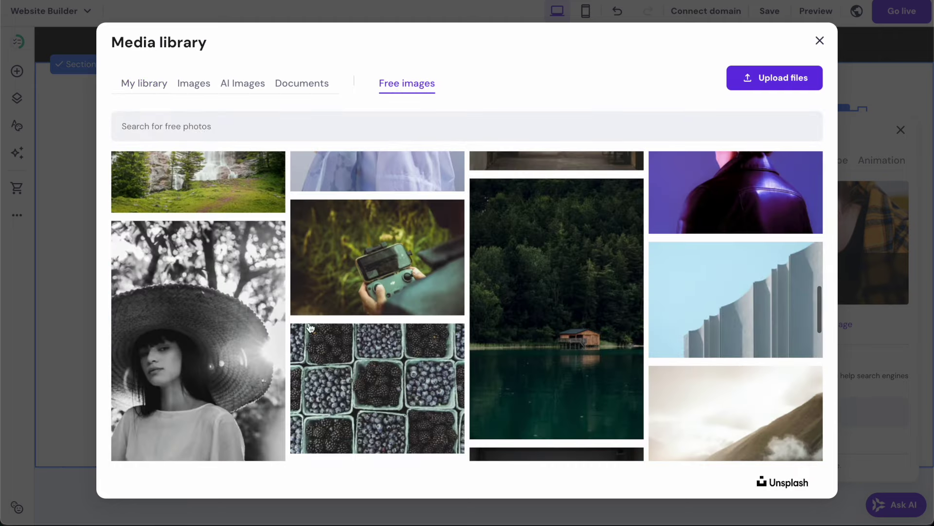
click(204, 323)
click(769, 477)
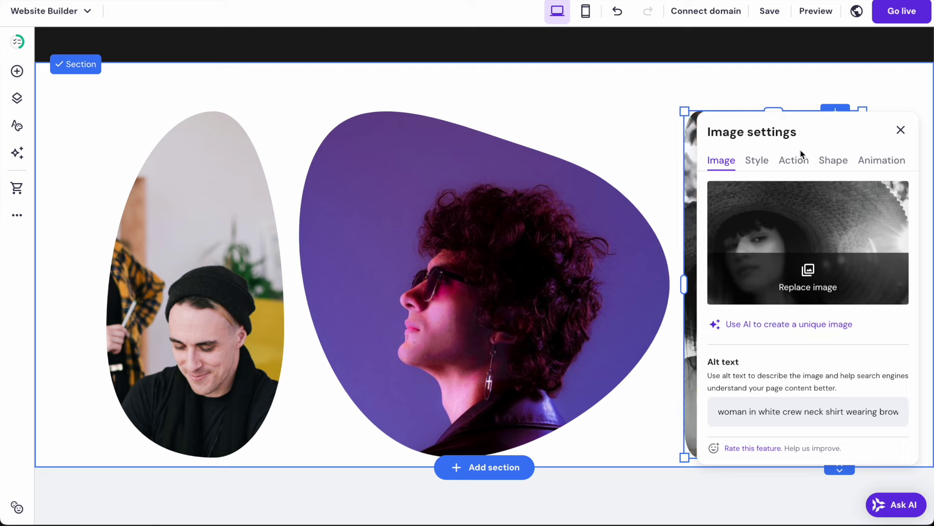
- Mask the rightmost gallery image with the same upright egg-like blob shape as the leftmost image
click(832, 160)
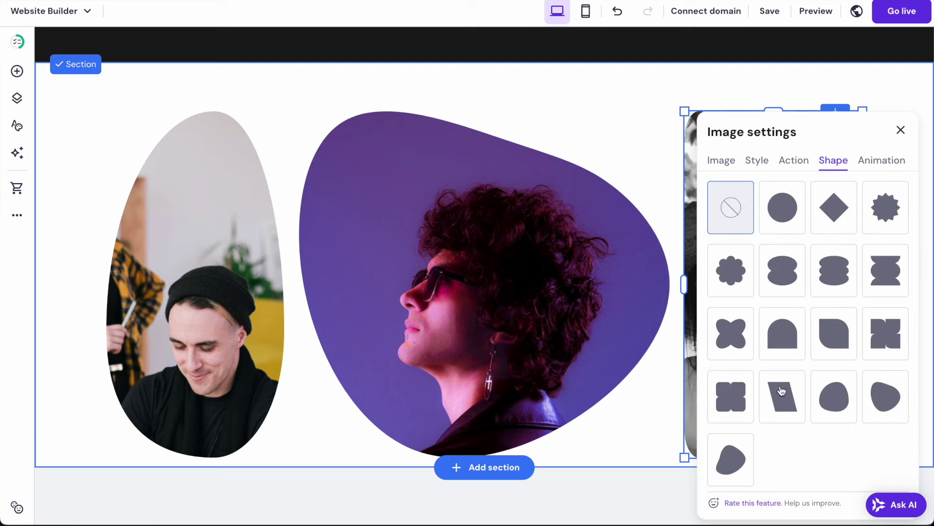
click(818, 403)
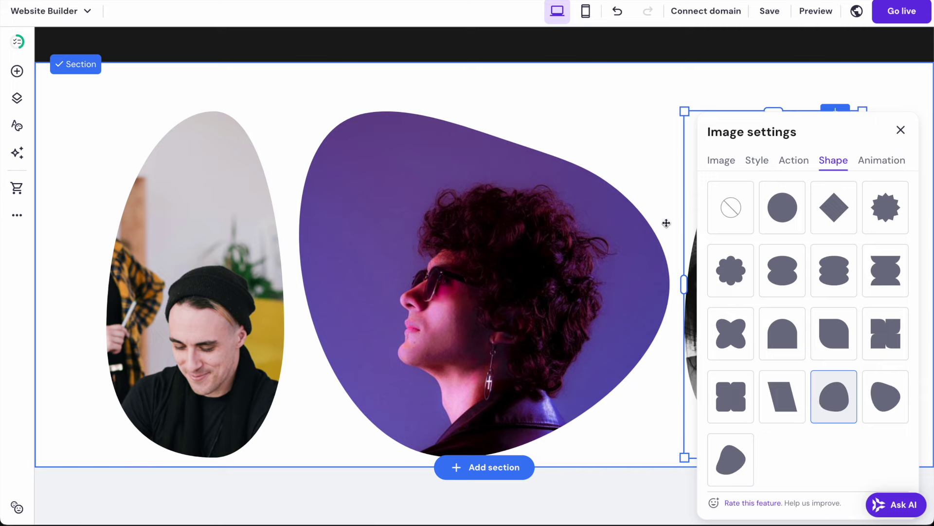
click(628, 149)
click(733, 100)
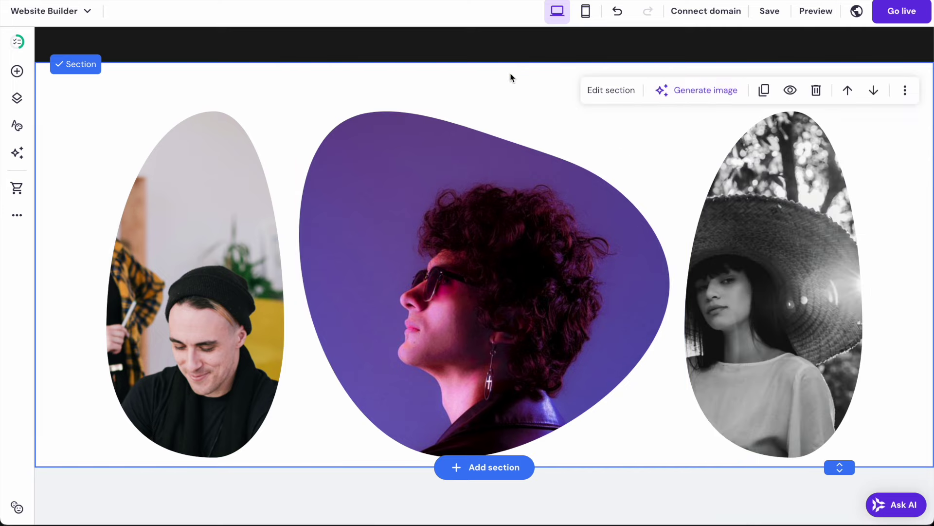
- Add the Main section with the centered "Predict the future by creating it" text and no image between the gallery and Work Experience
scroll(895, 205, up, 5)
scroll(901, 204, down, 9)
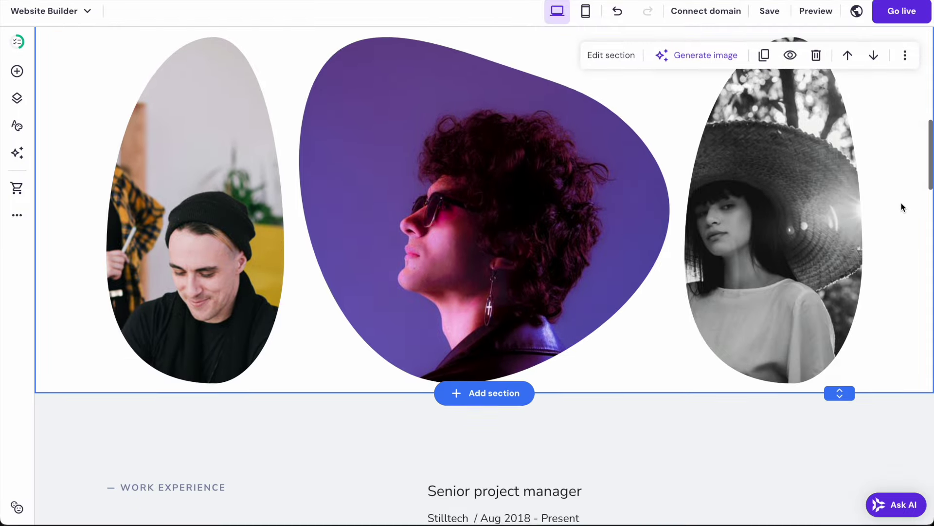
scroll(901, 207, down, 3)
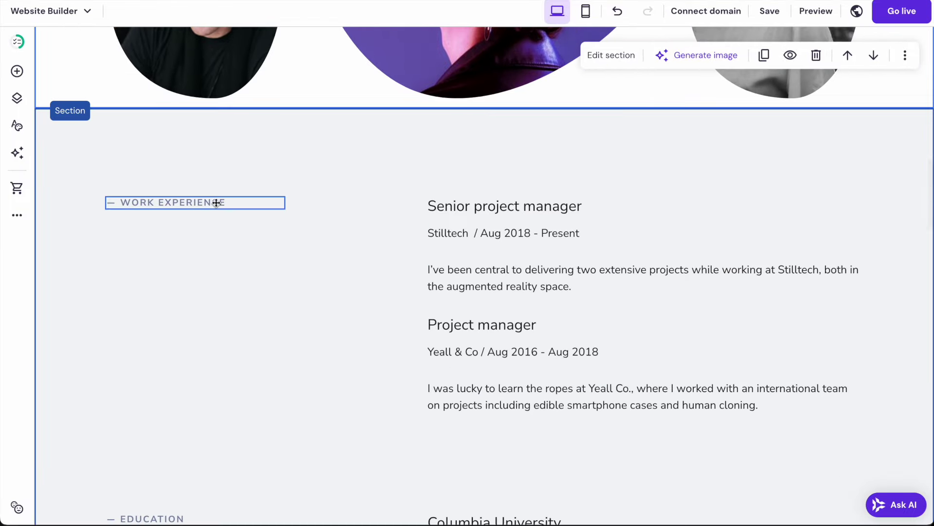
click(510, 109)
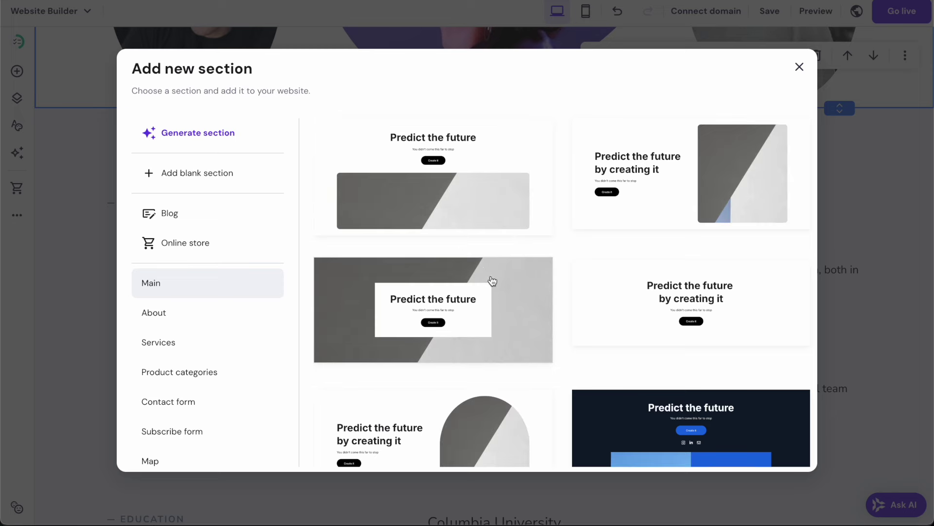
click(747, 314)
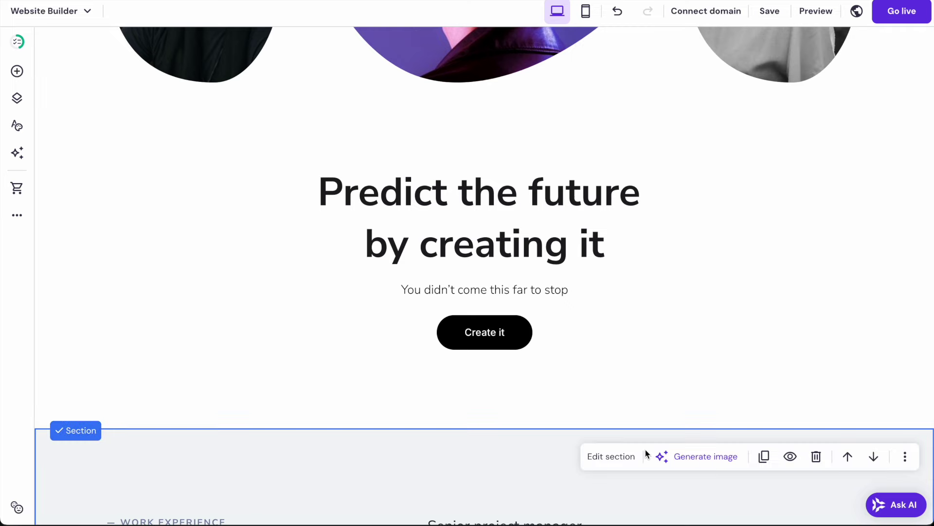
- Replace the heading "Predict the future by creating it" with "Be the change you want in the world"
scroll(455, 460, up, 1)
click(538, 297)
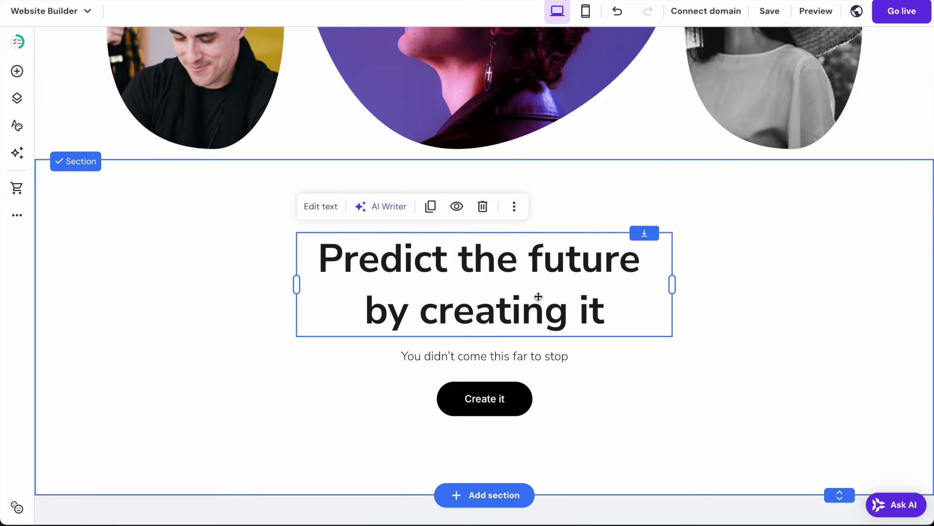
double_click(530, 261)
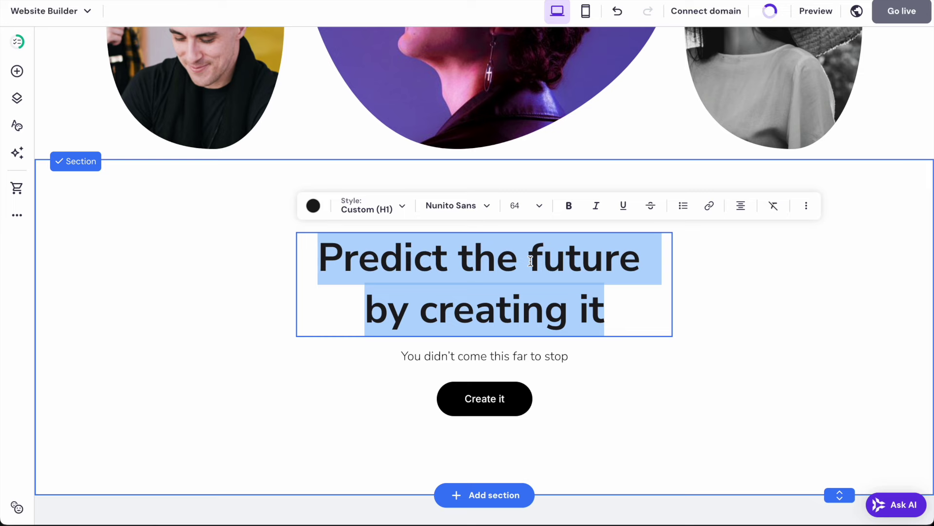
text(Be the change you want in the world)
key(Escape)
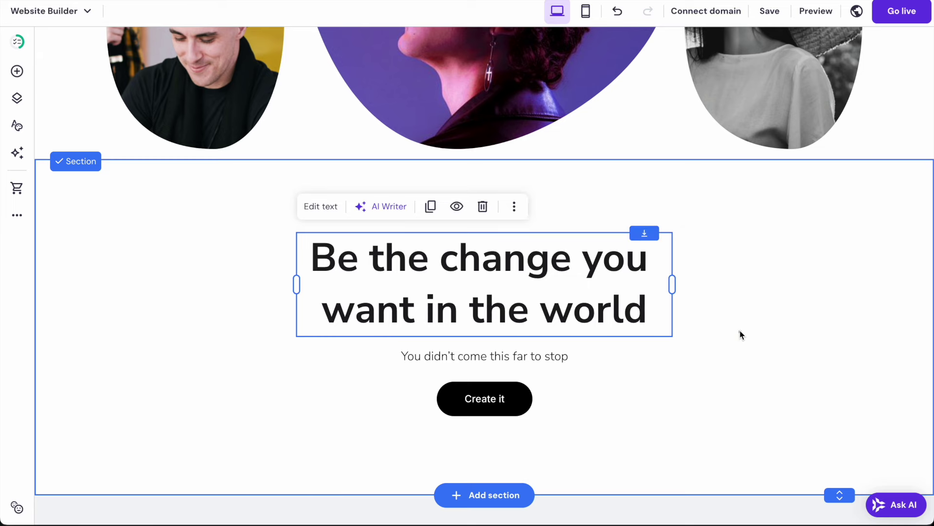
click(663, 379)
click(467, 354)
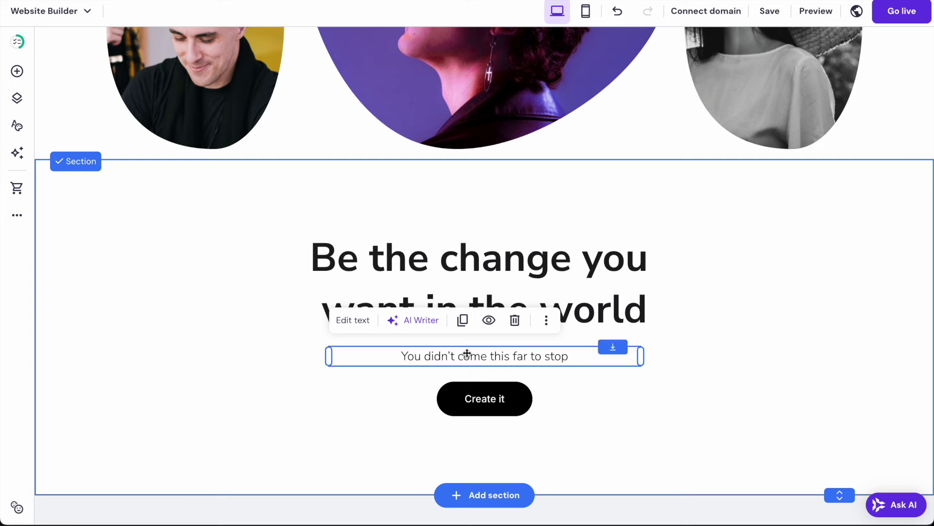
- Restyle the normal state of the "Create it" button with green fill #41bd49 and darker green border color #26b02f
click(515, 399)
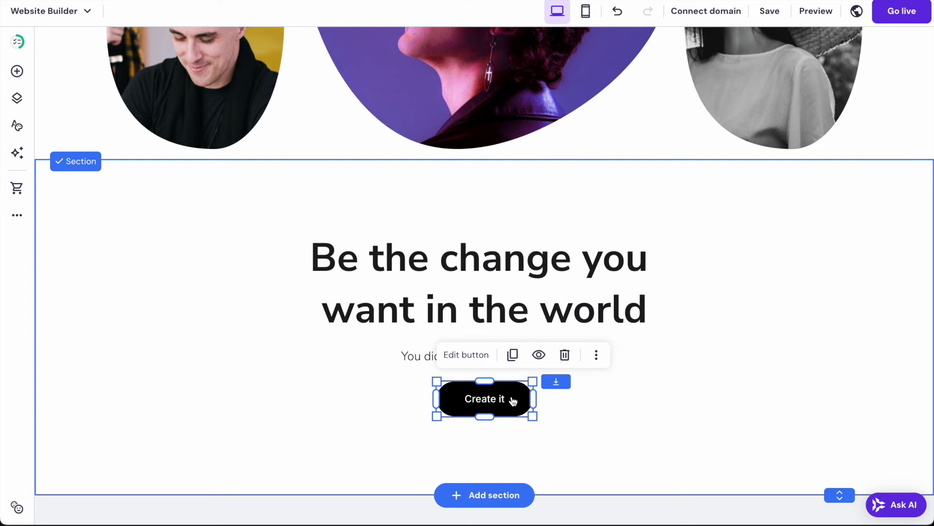
click(465, 354)
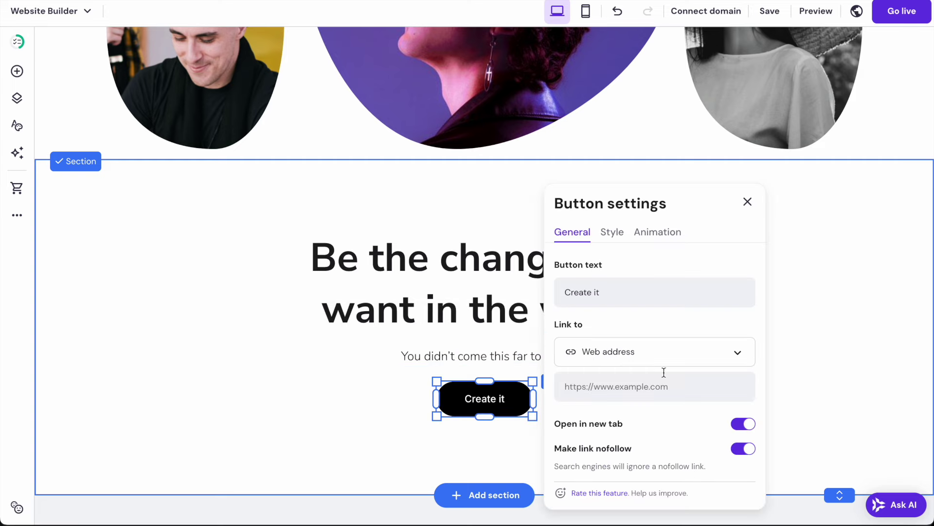
click(611, 239)
click(747, 295)
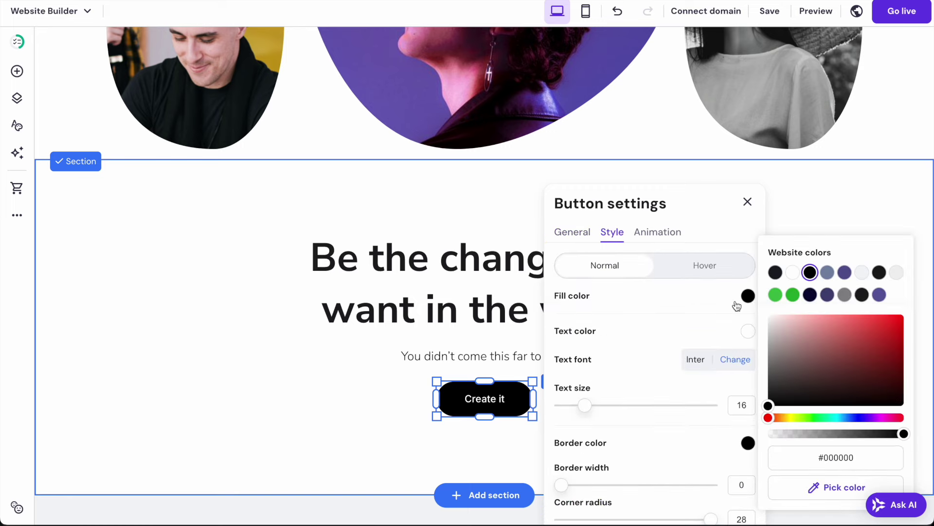
click(777, 295)
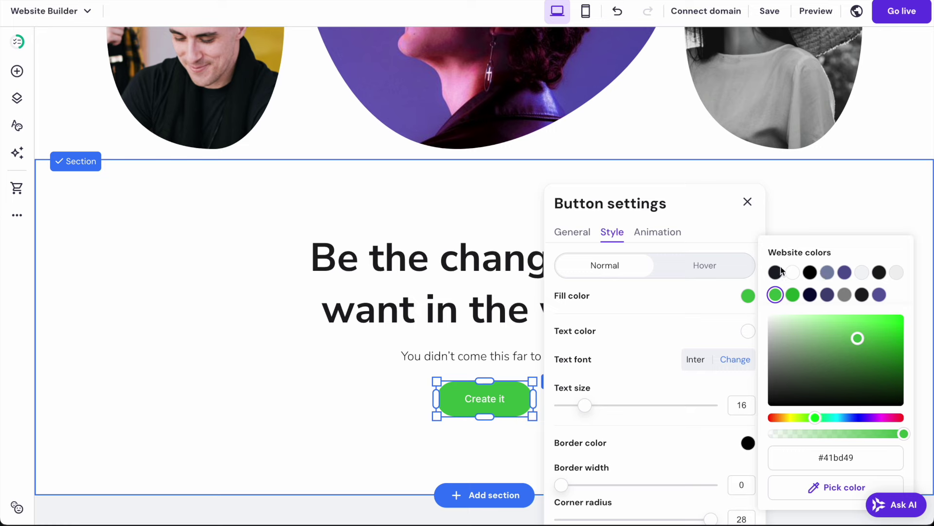
click(711, 303)
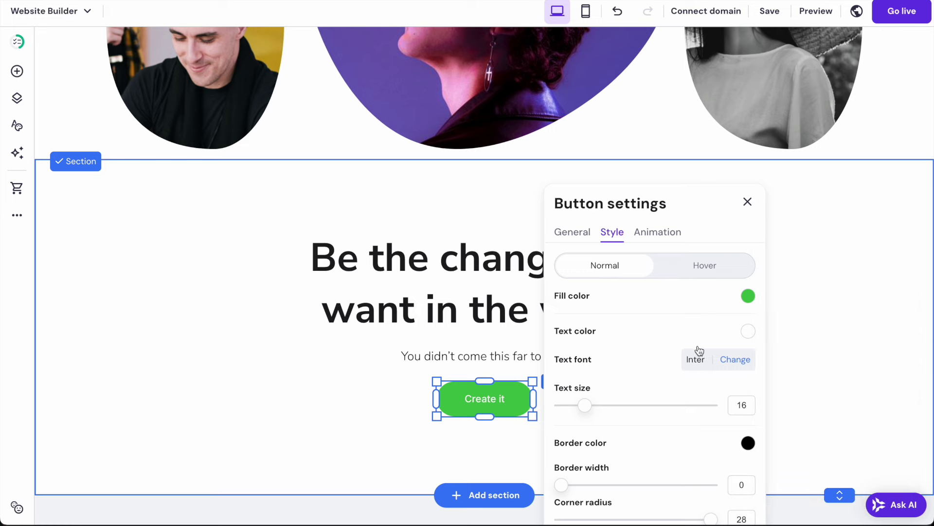
click(745, 444)
click(793, 295)
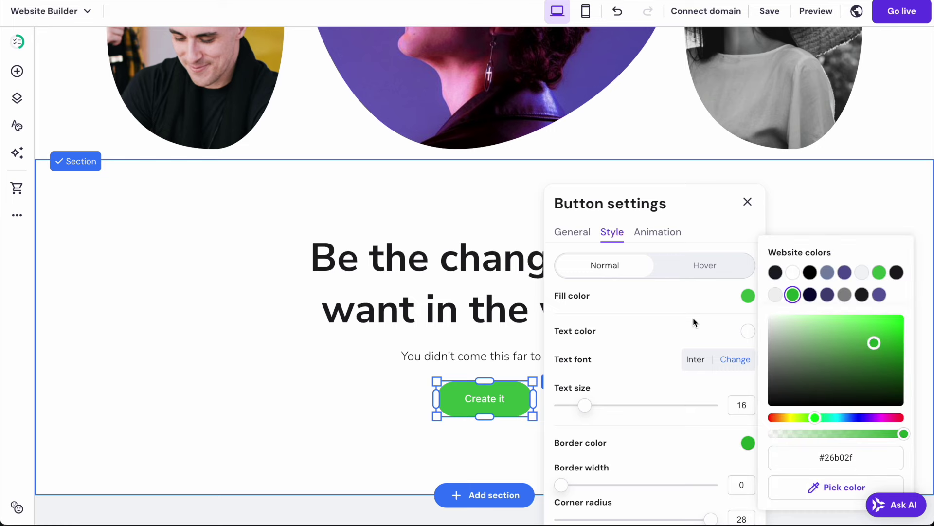
click(695, 322)
- Set the button's hover fill to the same green as its normal fill and its hover border color to #26b02f
click(693, 269)
click(742, 295)
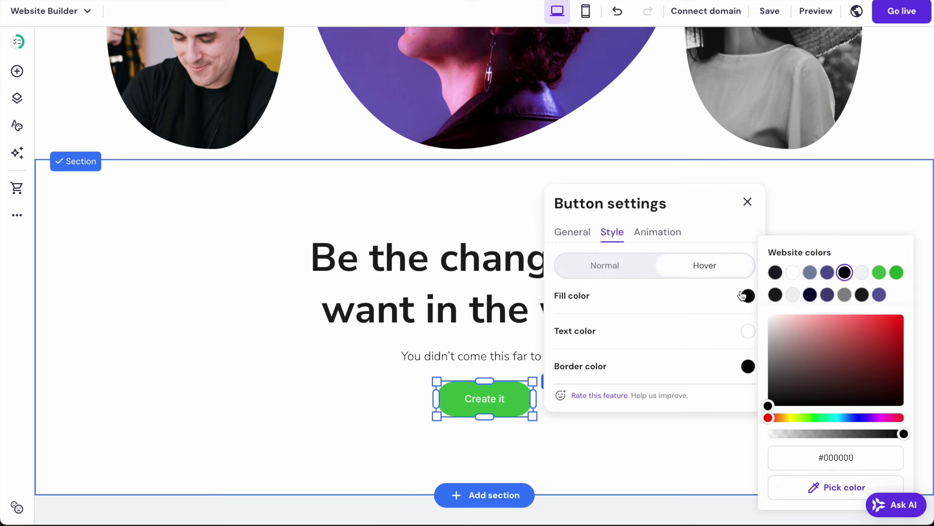
click(879, 272)
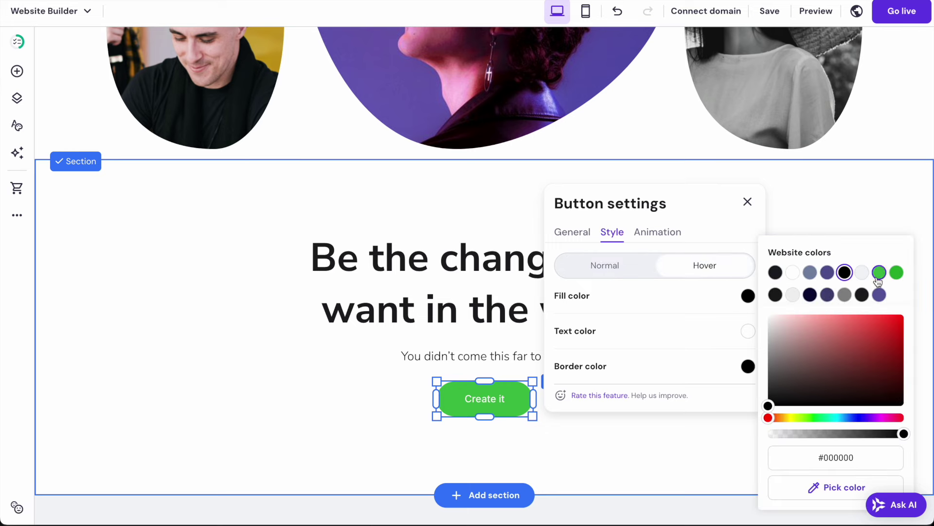
click(747, 368)
click(896, 272)
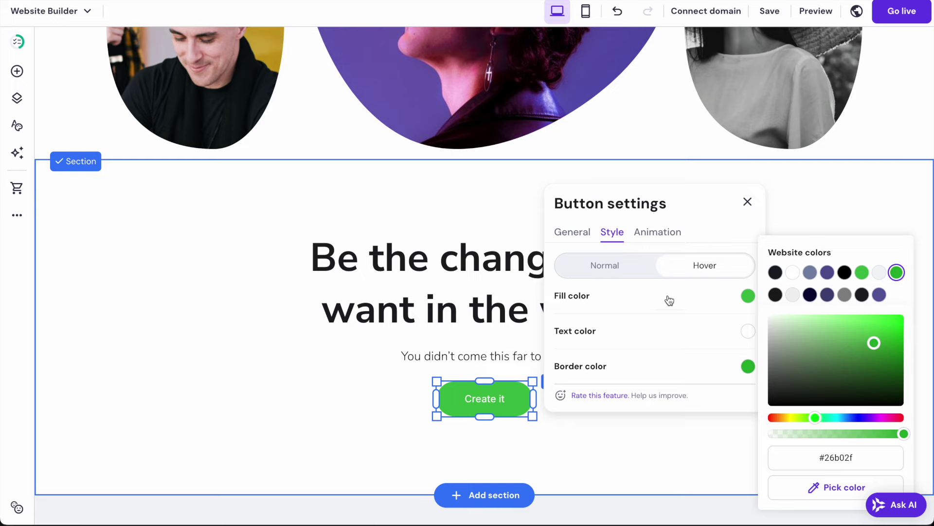
- Reduce the "Create it" button's corner radius until its corners are nearly square, and make the button slightly shorter by lowering its upper edge
click(596, 263)
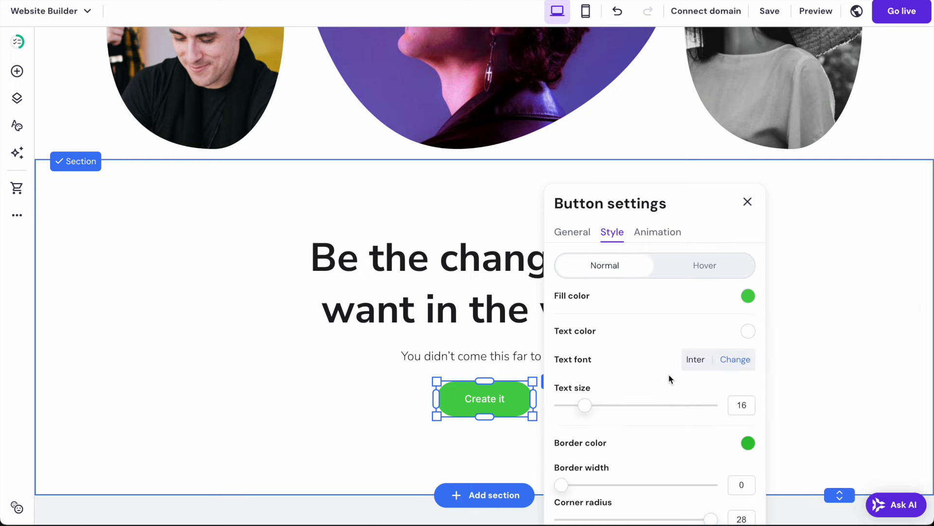
scroll(669, 378, down, 4)
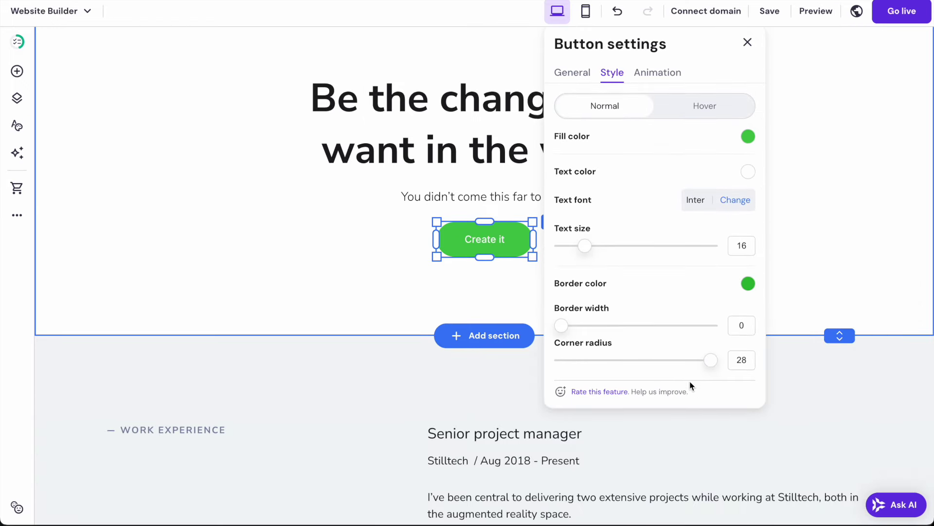
drag(707, 360, 599, 371)
click(379, 287)
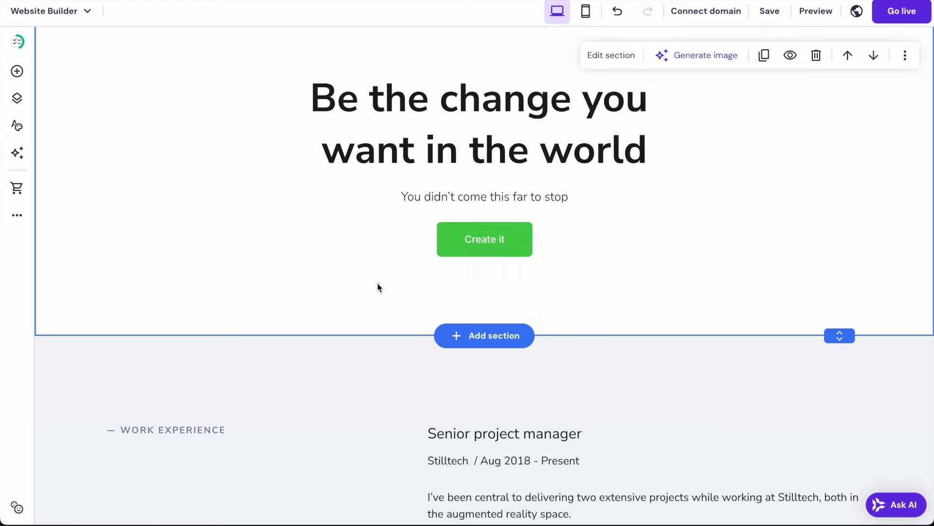
click(499, 233)
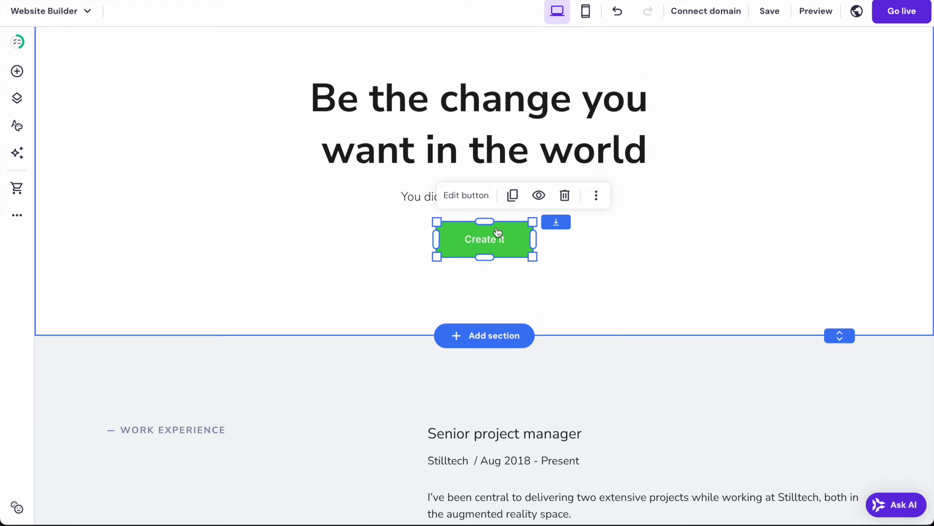
drag(483, 223, 483, 233)
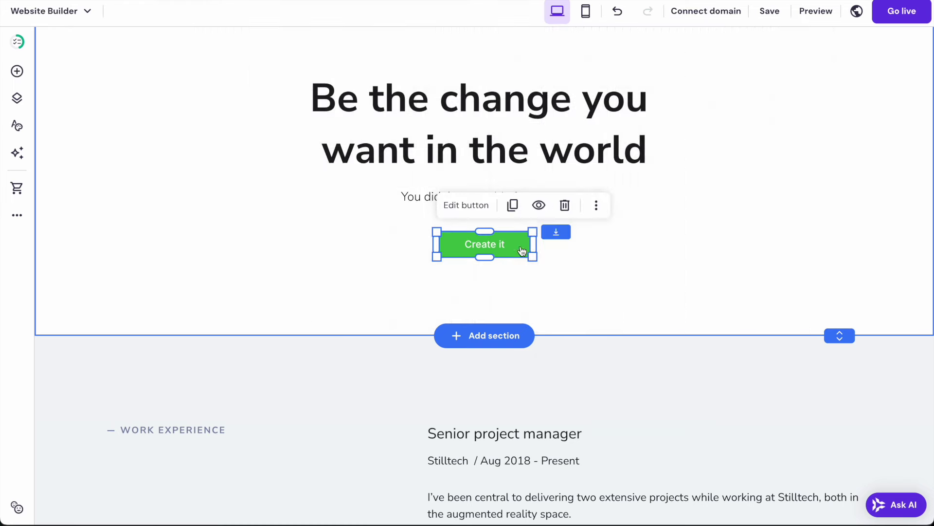
click(655, 263)
- Change the green button's text to "Start Now"
scroll(655, 263, up, 3)
click(485, 390)
double_click(502, 384)
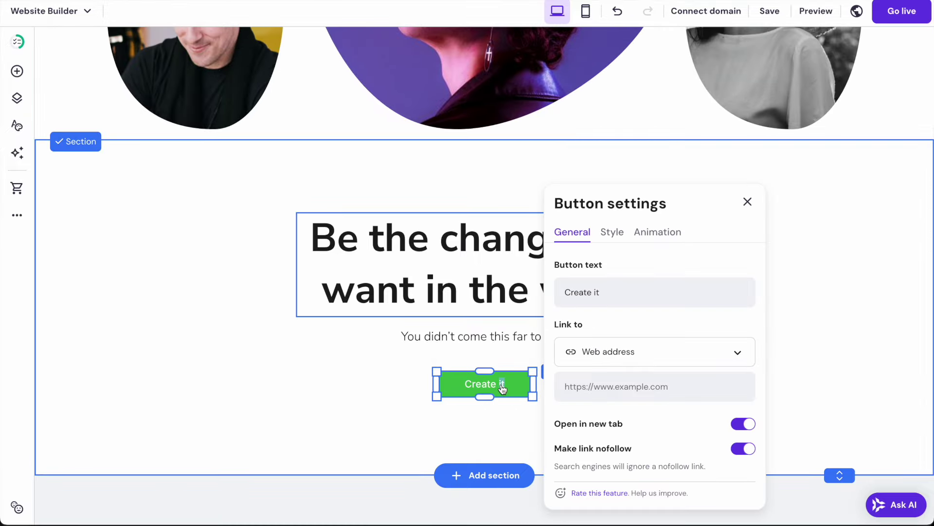
key(ctrl+a)
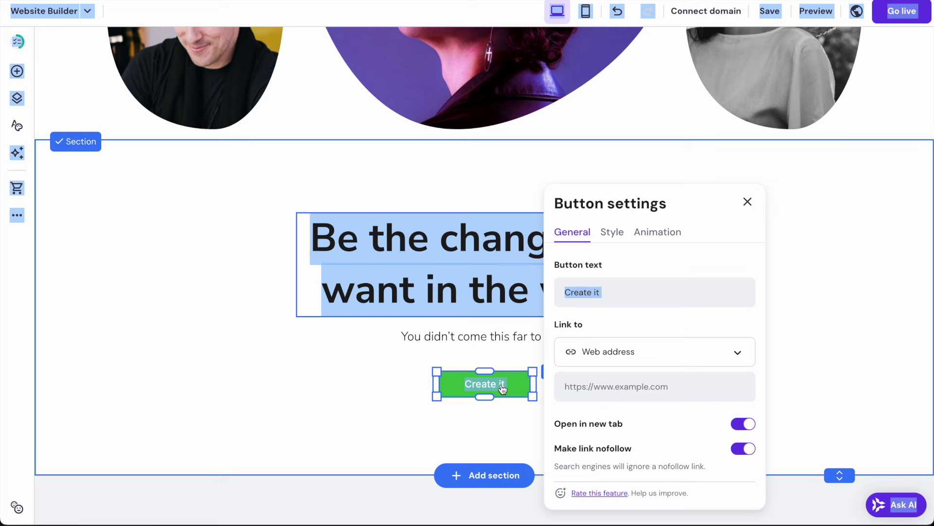
click(641, 289)
key(ctrl+a)
text(Start)
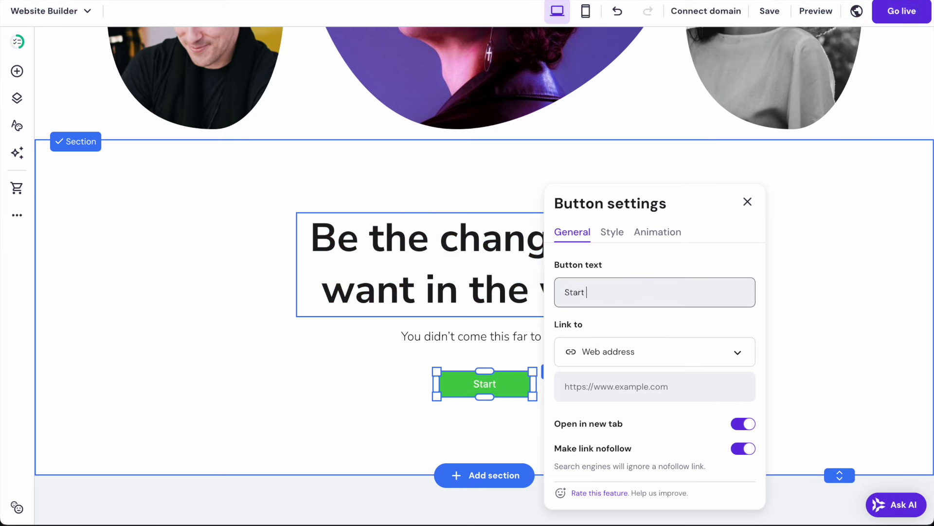
text( Now)
click(362, 368)
- Try light gray #f1f1f1 as the quote section's background color, and finish with solid medium gray #888888
scroll(679, 365, down, 3)
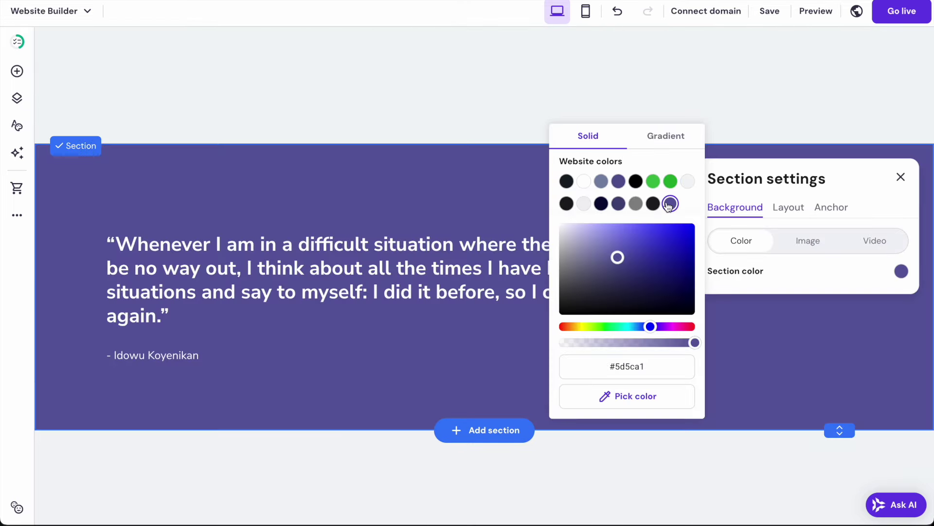
click(585, 204)
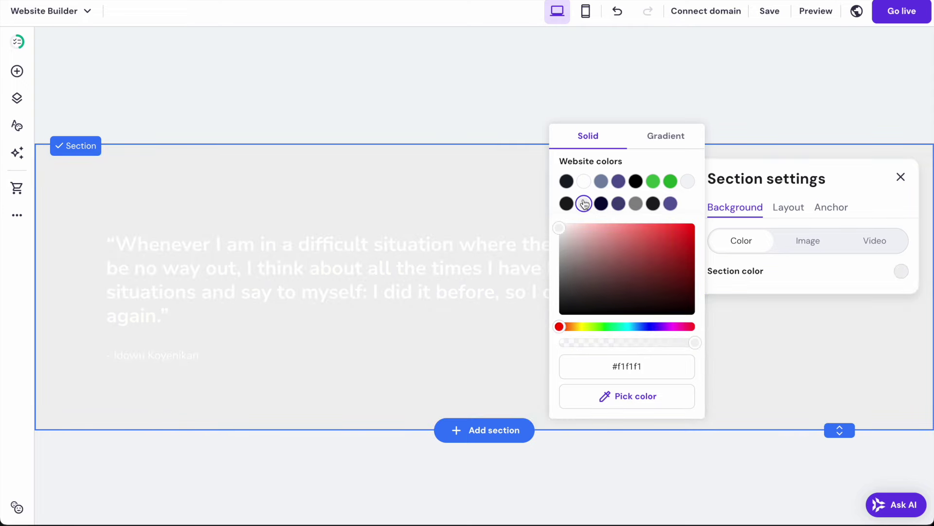
click(636, 203)
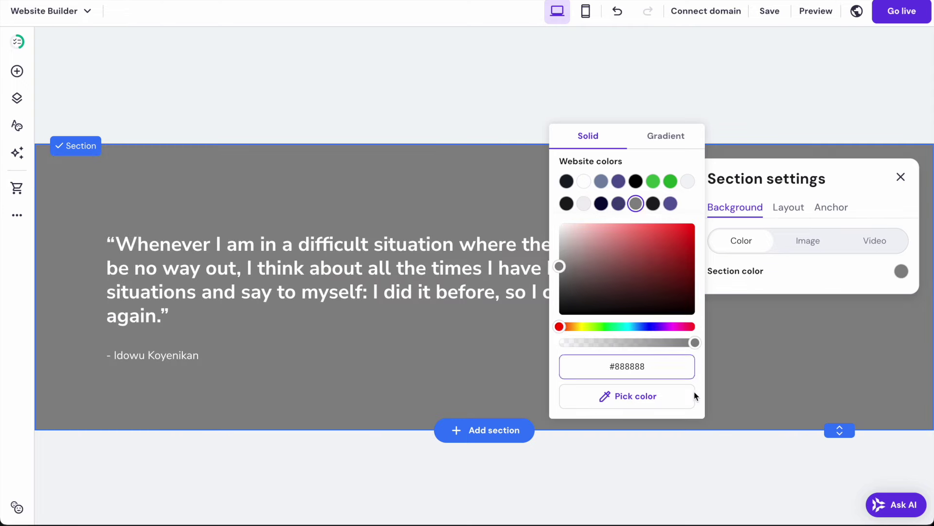
- Add the white Services section with three rounded images and titles in a row directly above the quote section
click(495, 142)
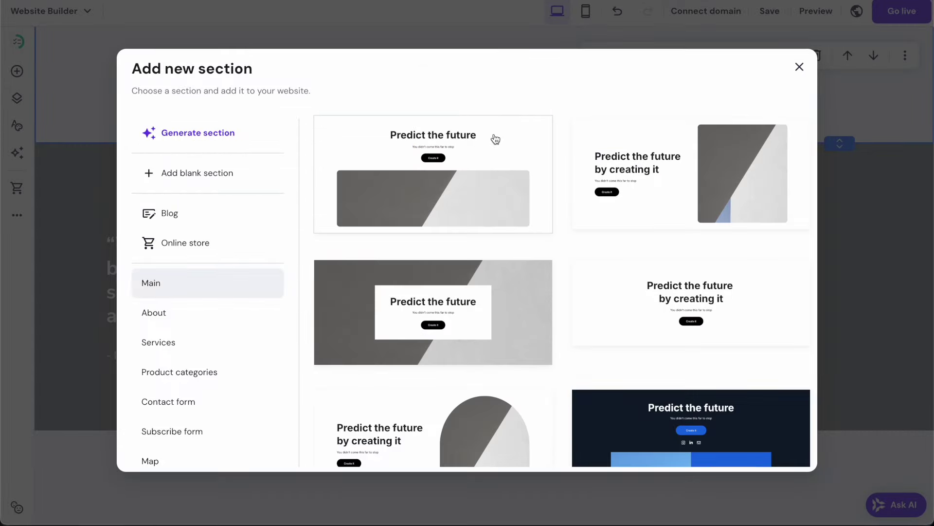
scroll(493, 171, down, 10)
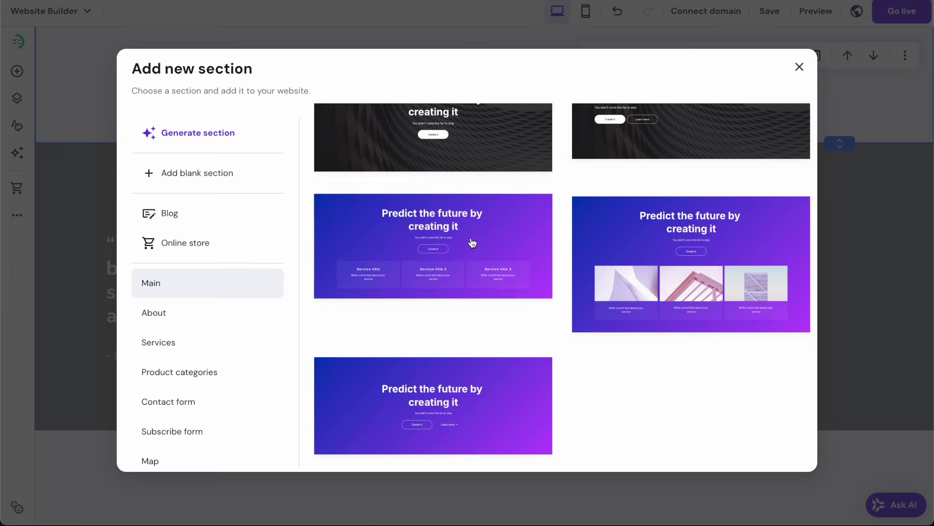
click(179, 342)
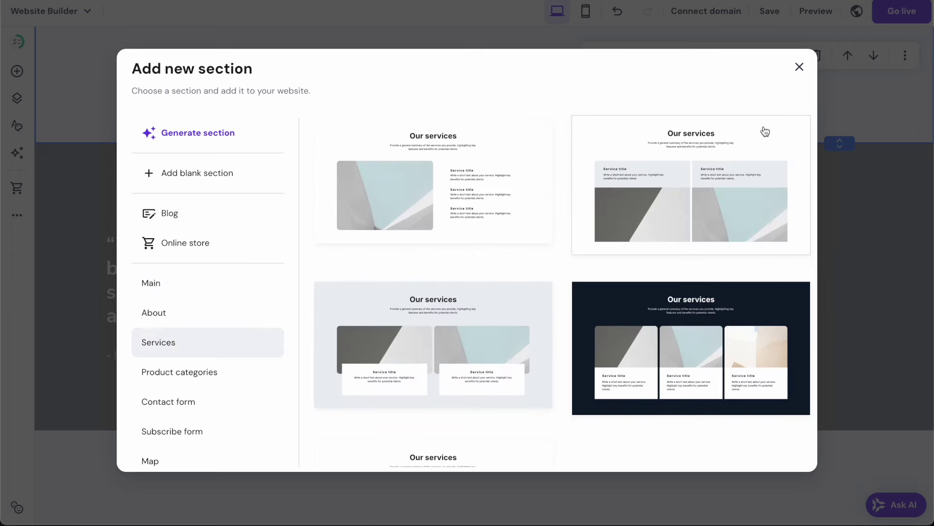
scroll(726, 162, down, 2)
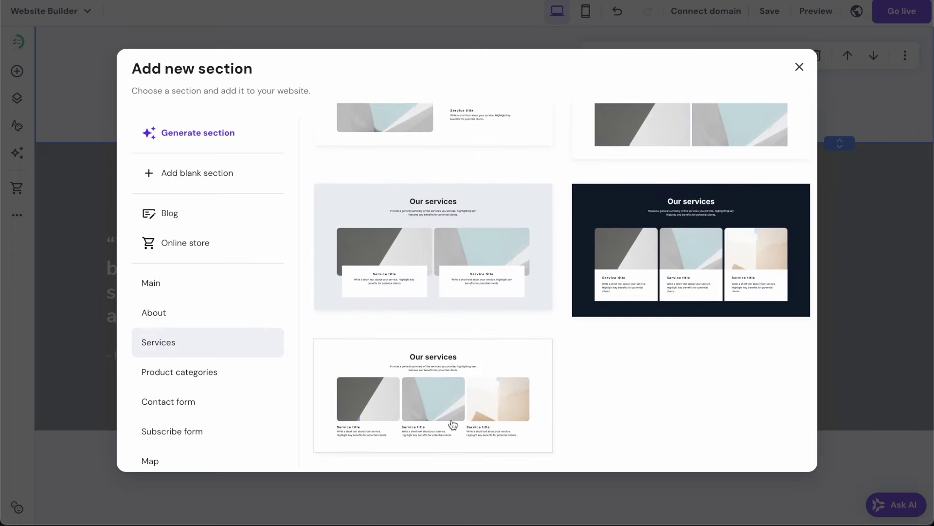
click(452, 427)
- Replace the new services section's heading with "Why Hire Me?"
triple_click(486, 106)
text(Why)
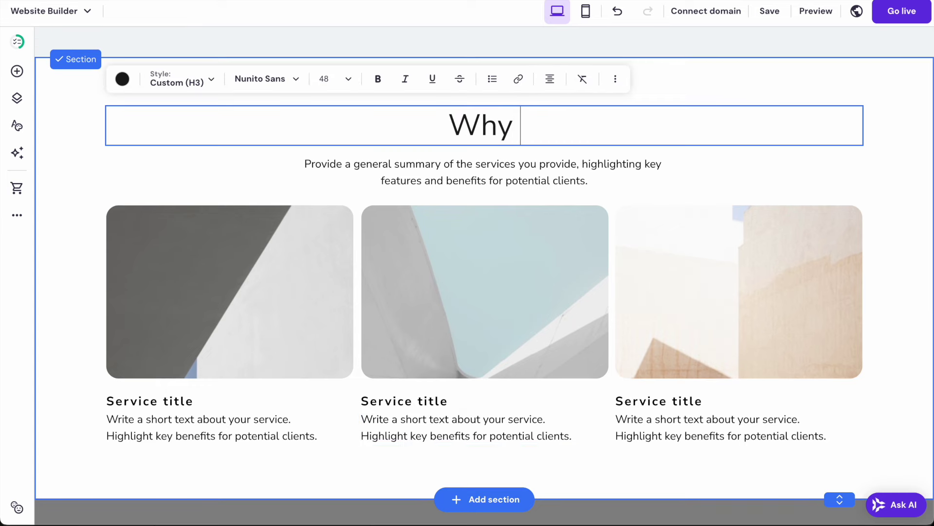
text( Hire)
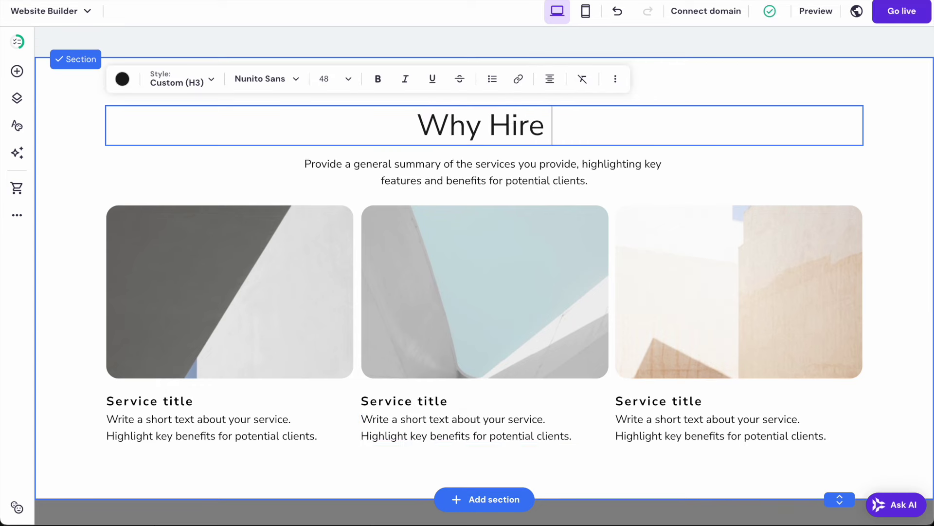
text( Me?)
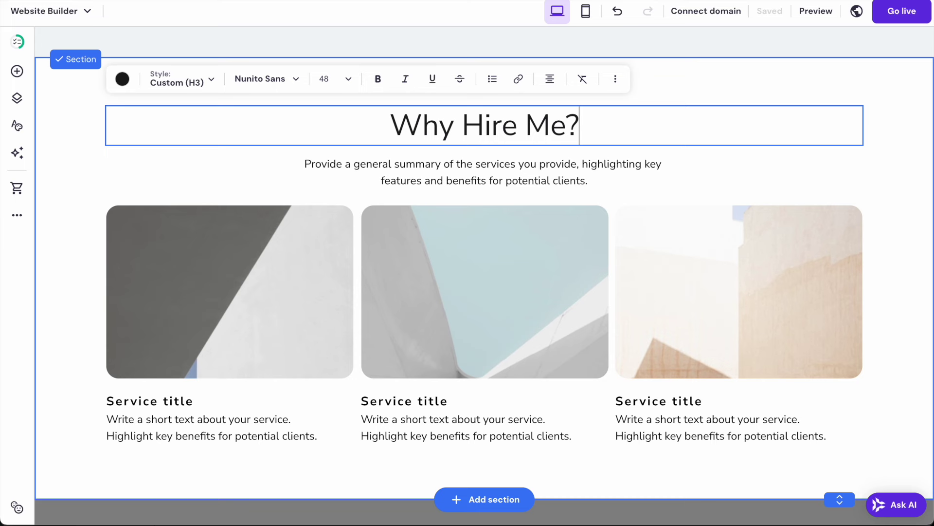
key(Escape)
- Rename the three service titles, in order, to "Experience", "Loyal" and "Great Team Player"
click(185, 402)
click(185, 402)
text(Experience)
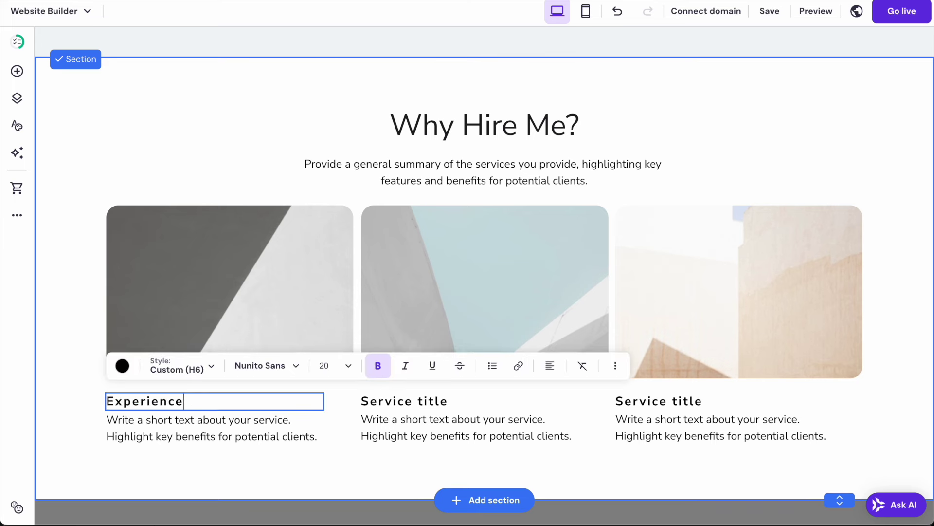
click(393, 403)
click(392, 403)
text(Loyal)
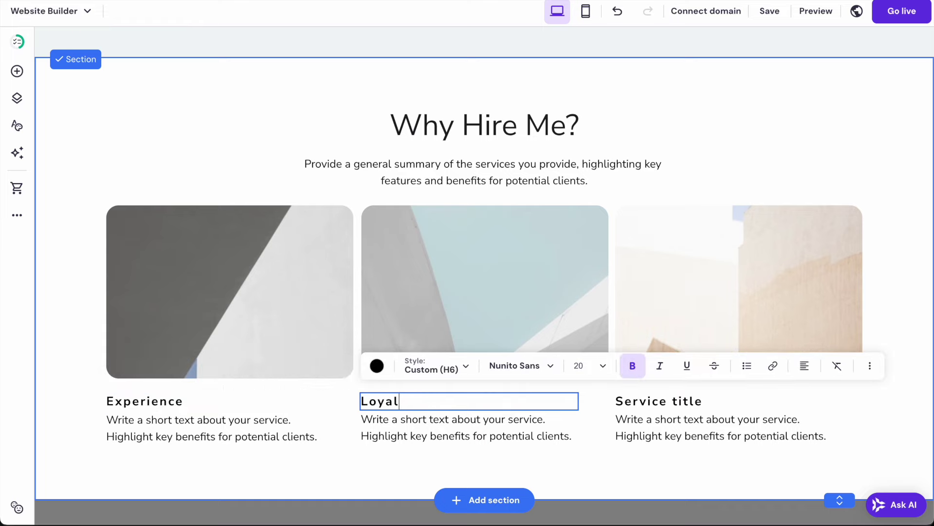
scroll(739, 292, up, 1)
click(708, 440)
click(708, 441)
text(Great Team Player)
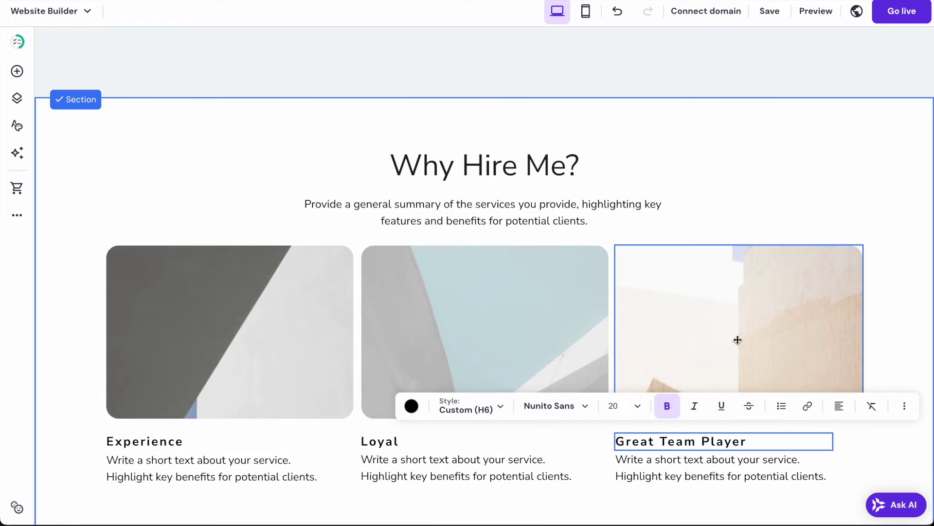
- Browse the map, testimonial and project layouts, and add the "Our projects" section with two stacked image-and-text rows between the contact form and footer
scroll(759, 209, down, 15)
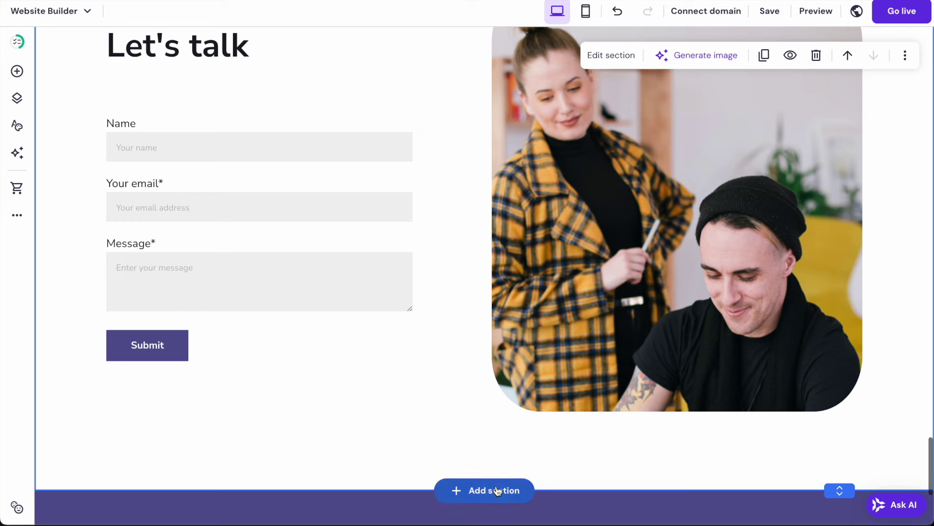
click(497, 492)
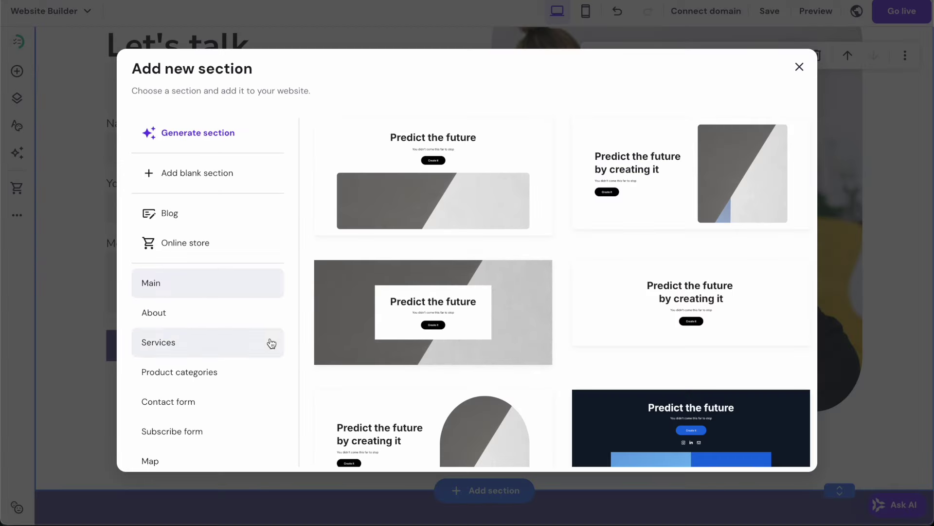
scroll(258, 339, down, 3)
click(192, 318)
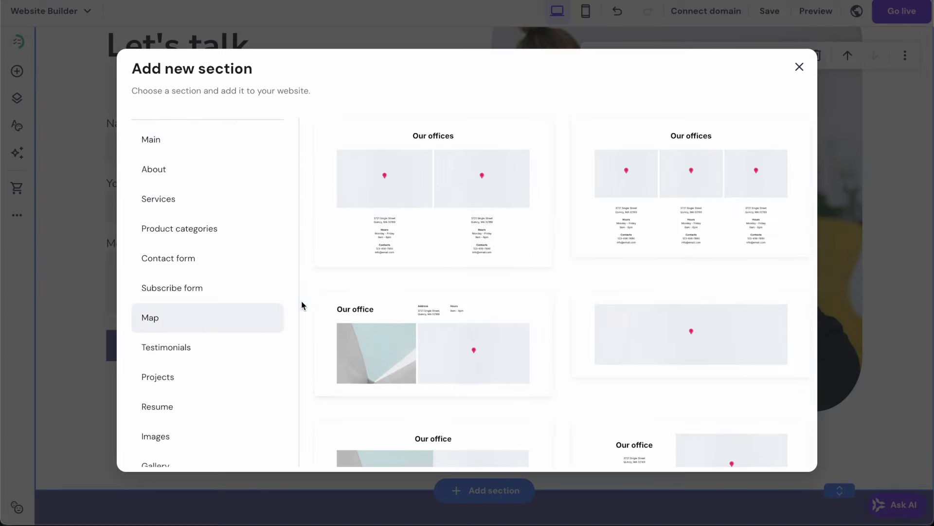
scroll(569, 297, down, 4)
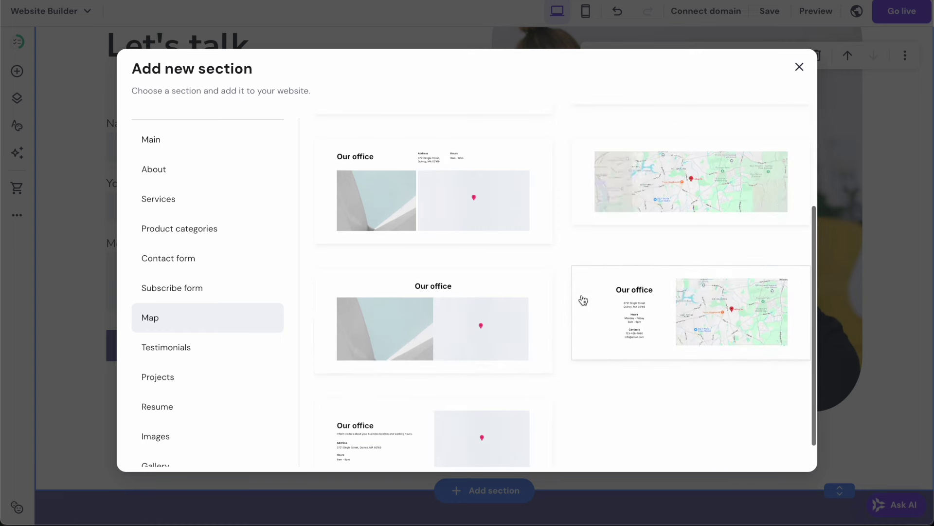
scroll(583, 301, up, 1)
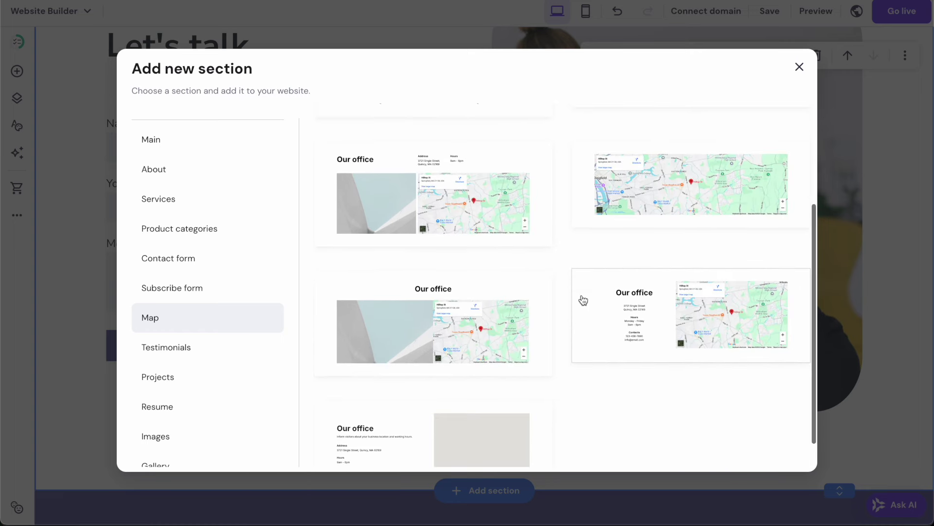
click(167, 347)
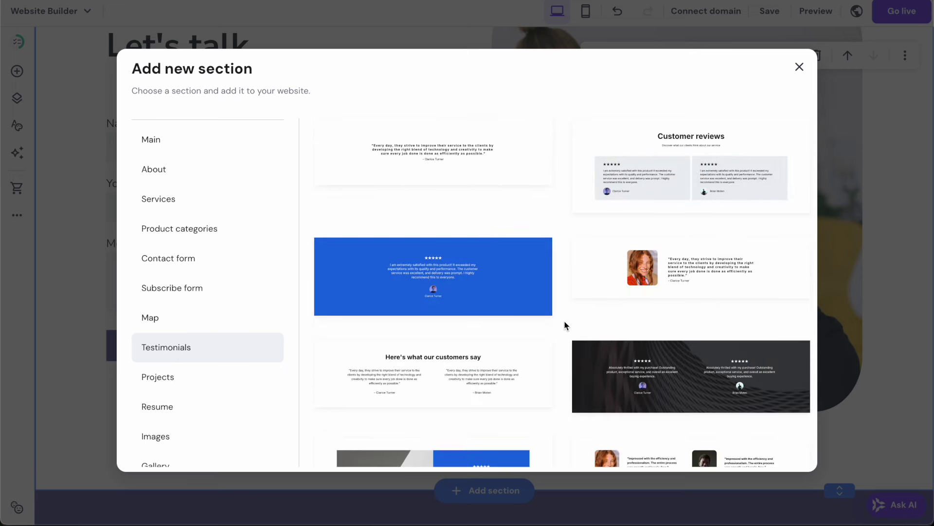
scroll(564, 326, down, 2)
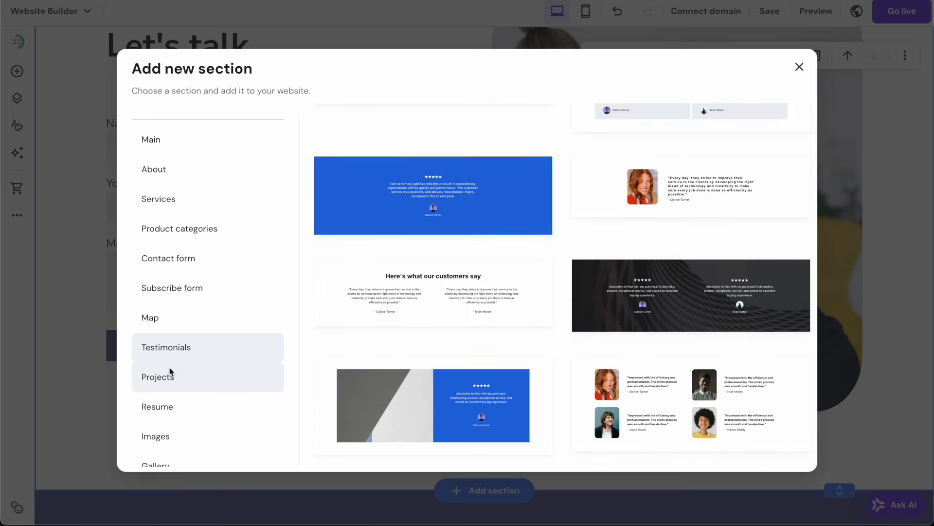
click(170, 374)
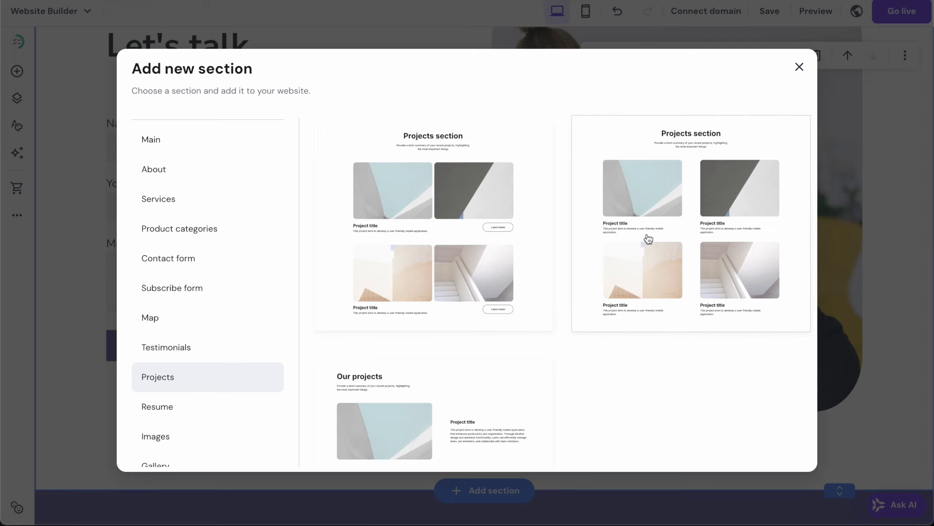
scroll(646, 239, down, 3)
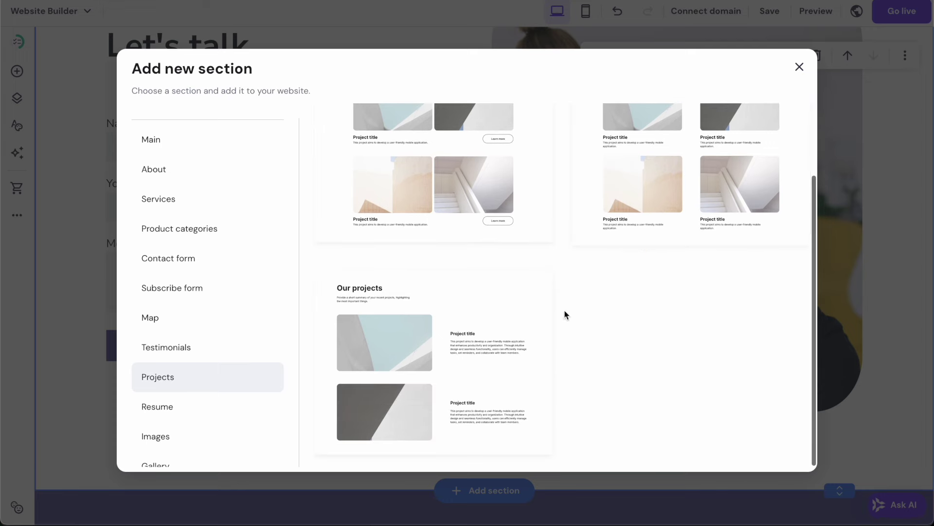
click(464, 344)
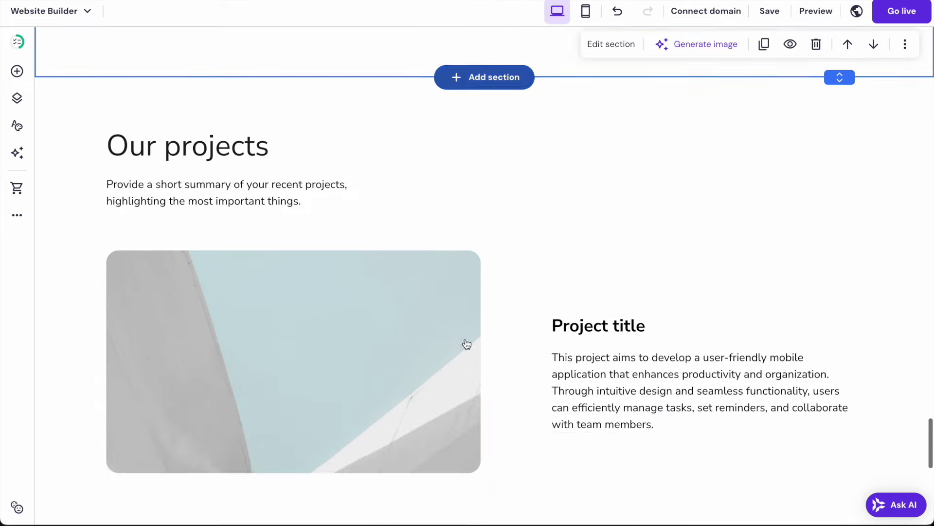
- Replace the first project's image with the free stock photo of a black camera lying on printed pages
click(598, 155)
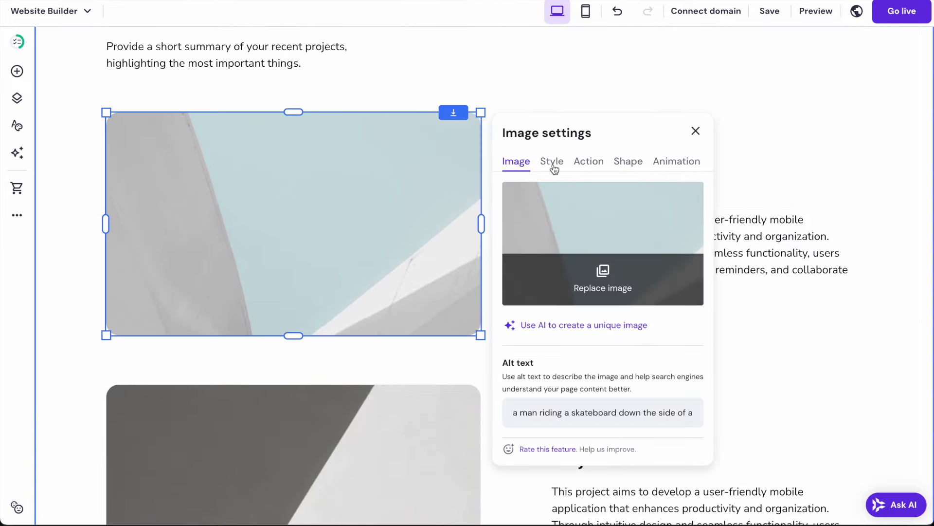
click(591, 273)
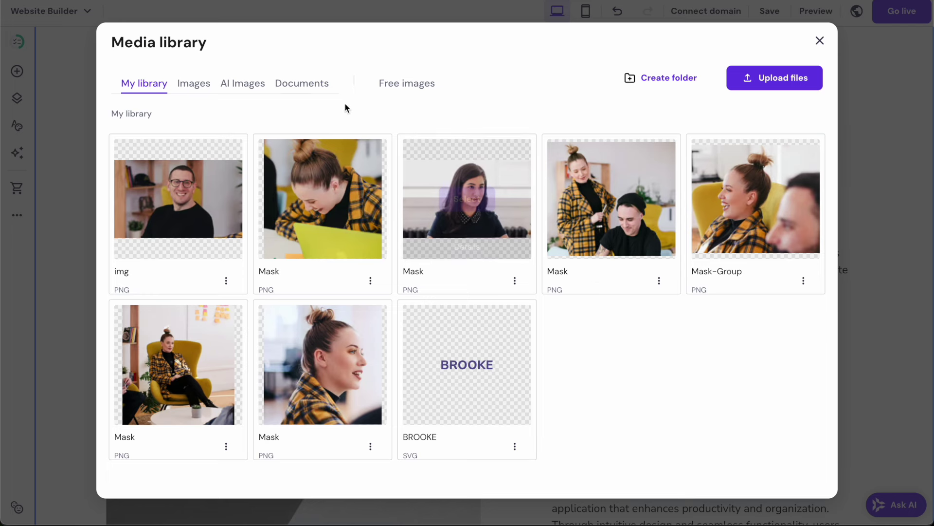
click(389, 84)
click(329, 120)
click(352, 259)
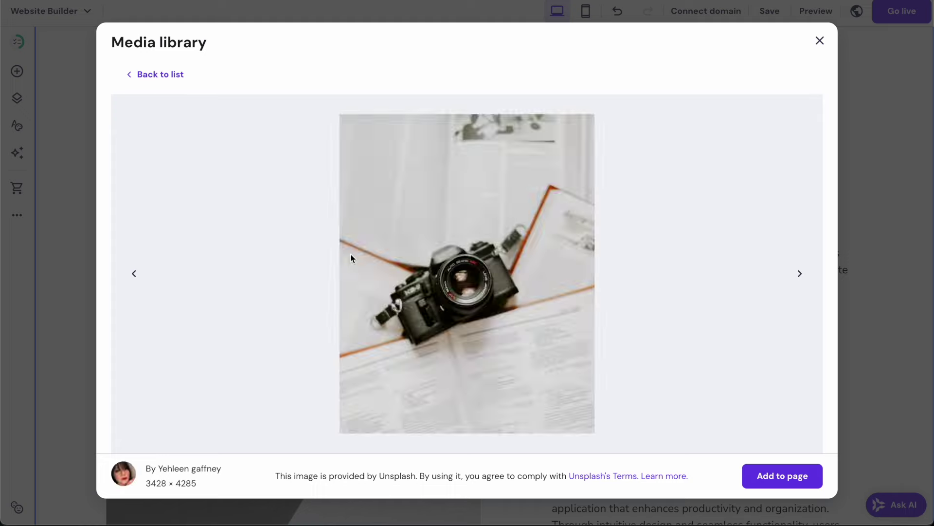
click(778, 474)
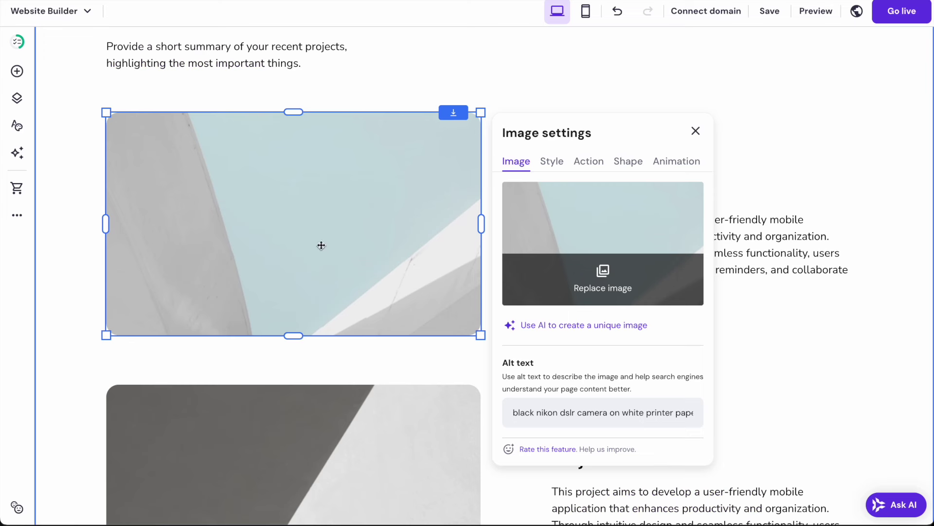
- Replace the second project's image with the free stock photo of a yellow sunflower field
click(334, 405)
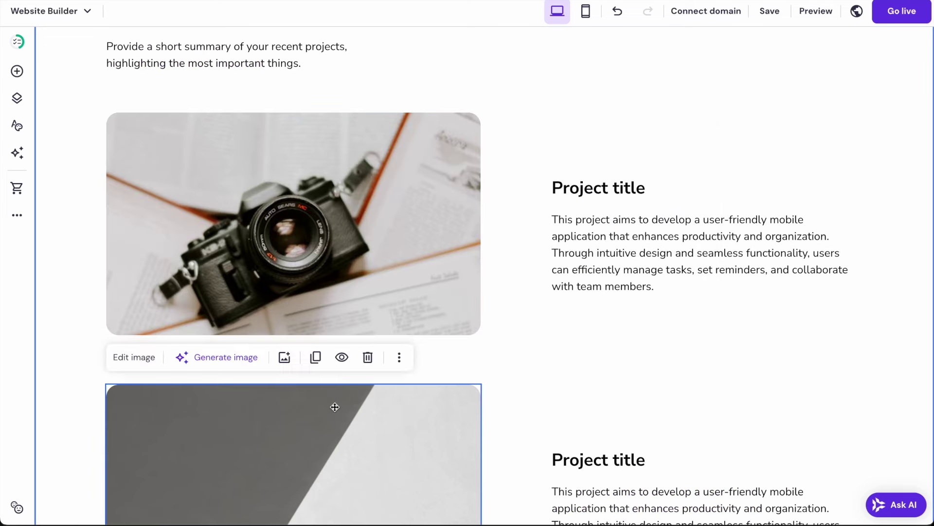
scroll(411, 431, down, 1)
scroll(412, 430, down, 3)
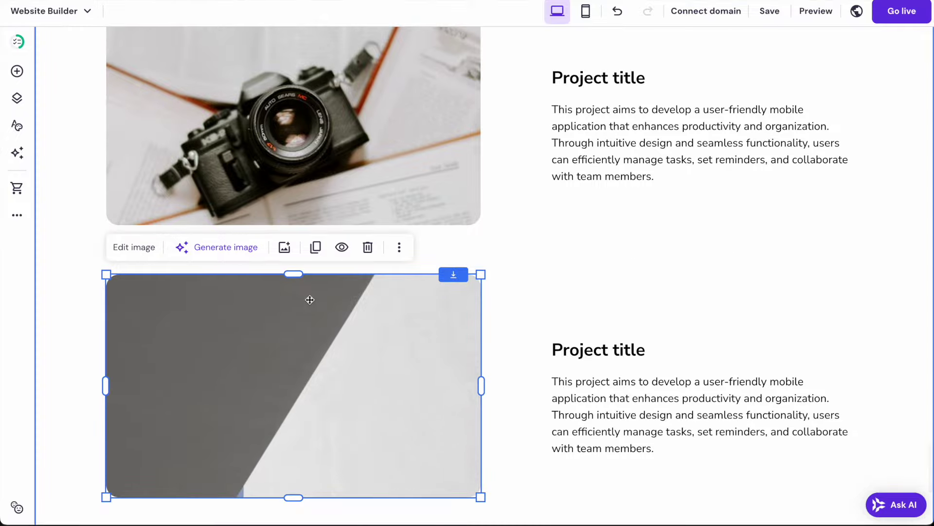
click(152, 256)
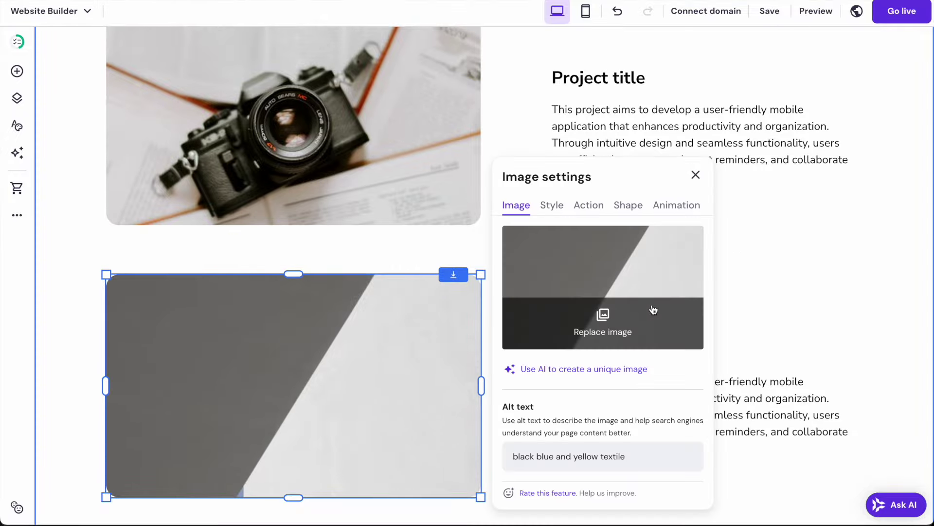
click(636, 338)
click(405, 90)
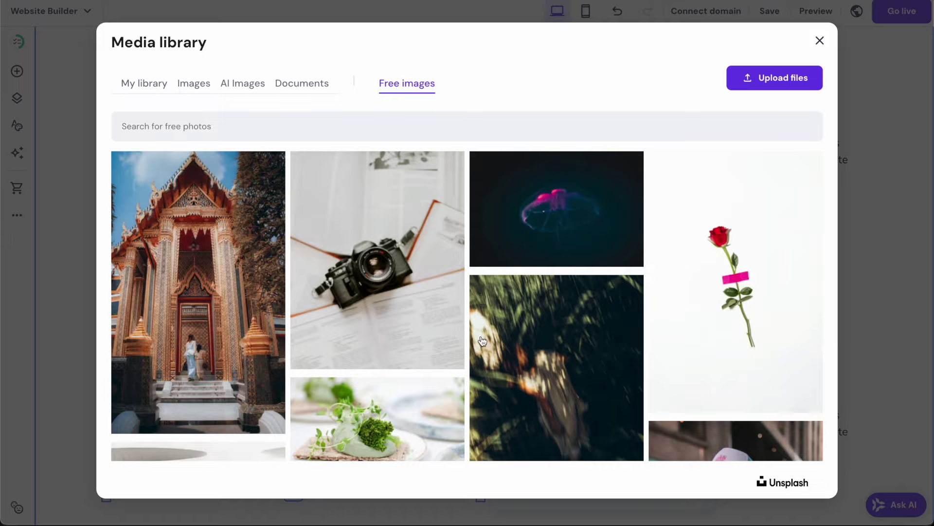
scroll(558, 264, down, 10)
click(407, 309)
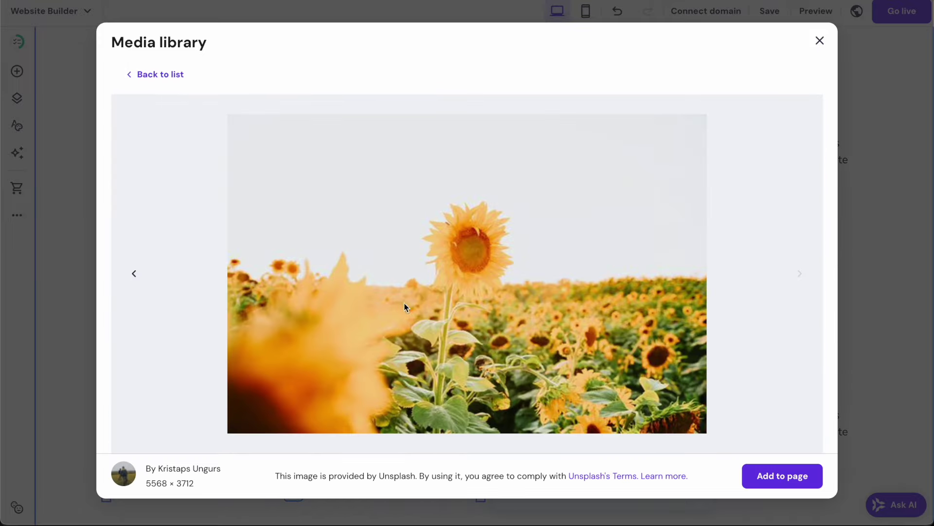
click(772, 477)
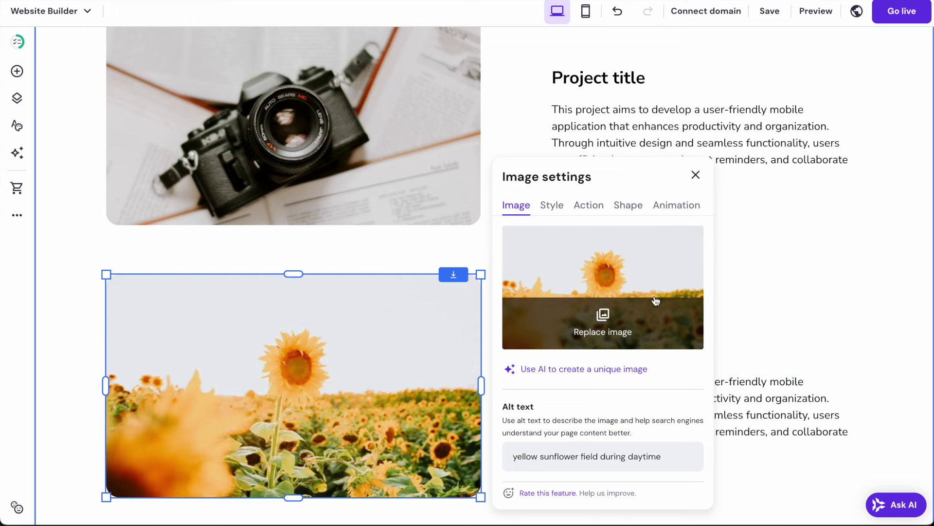
click(770, 299)
- Publish the website and open the live site
scroll(849, 287, down, 5)
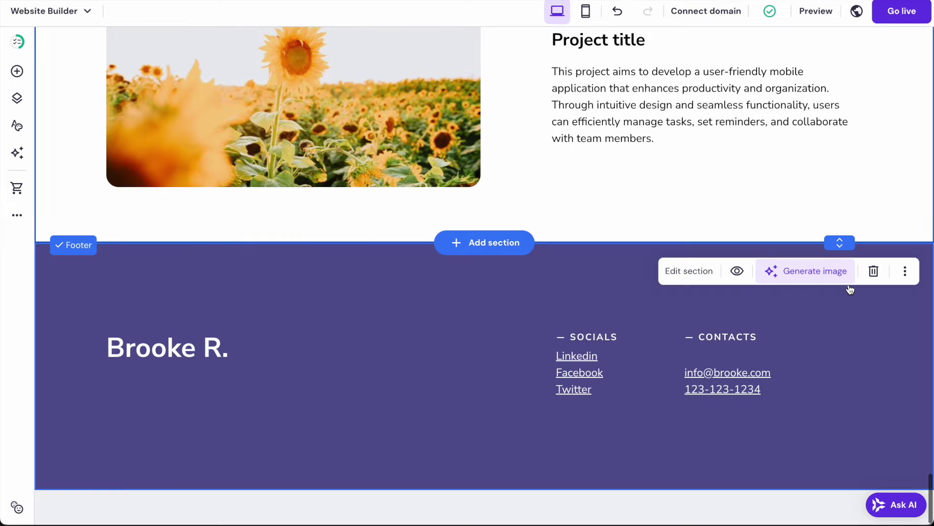
scroll(849, 287, up, 10)
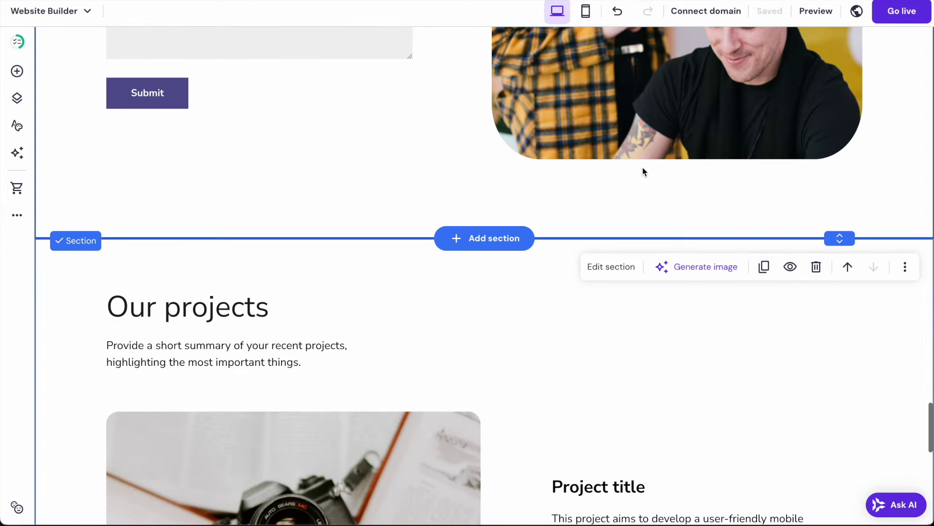
click(901, 11)
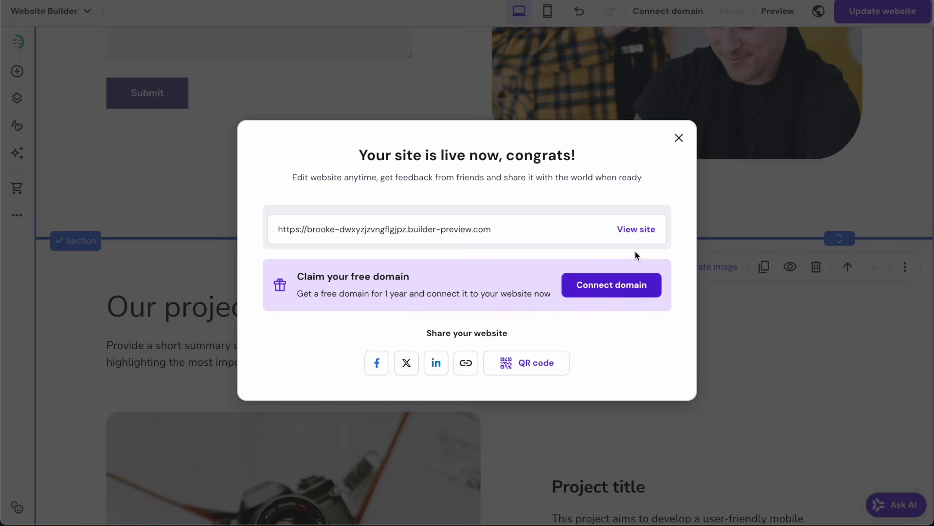
click(640, 230)
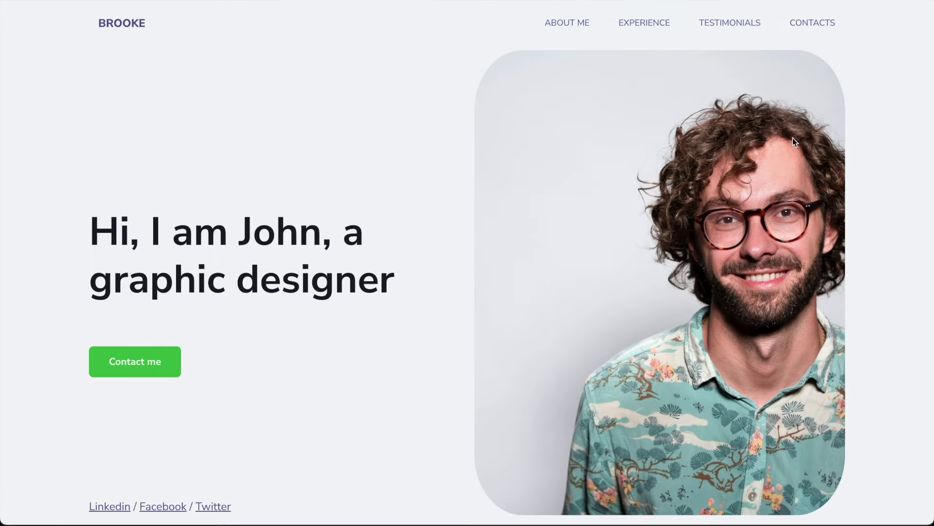
- Review the published page from the hero section to the footer, checking the gallery shapes, buttons, section backgrounds, services and projects
scroll(894, 138, down, 7)
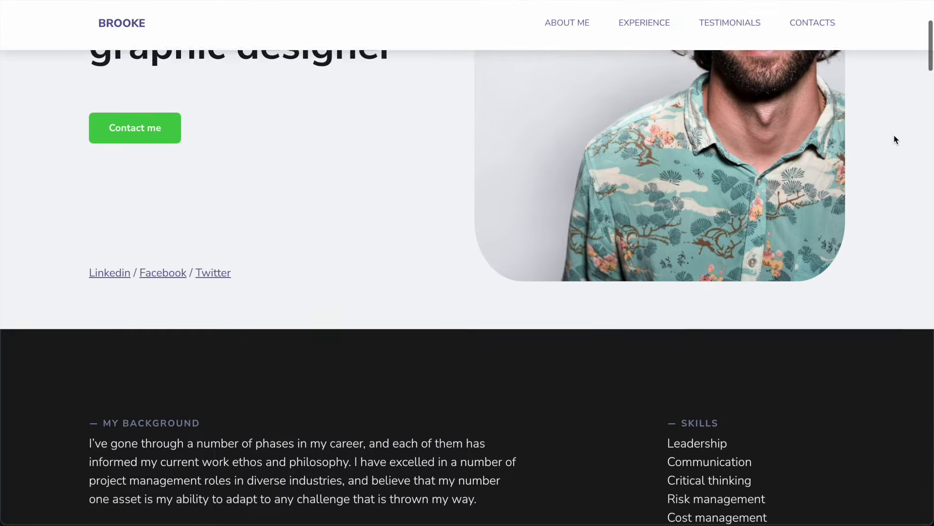
scroll(895, 146, up, 3)
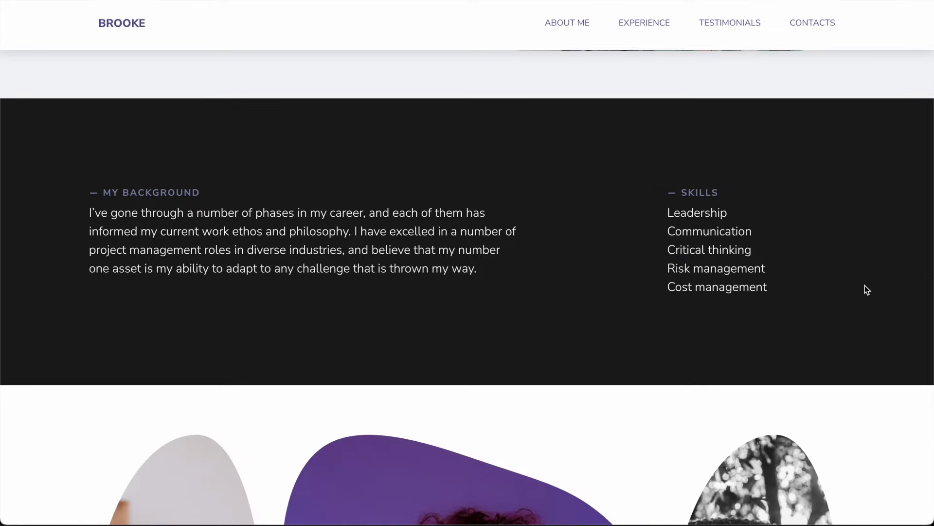
scroll(865, 285, down, 7)
scroll(521, 313, up, 2)
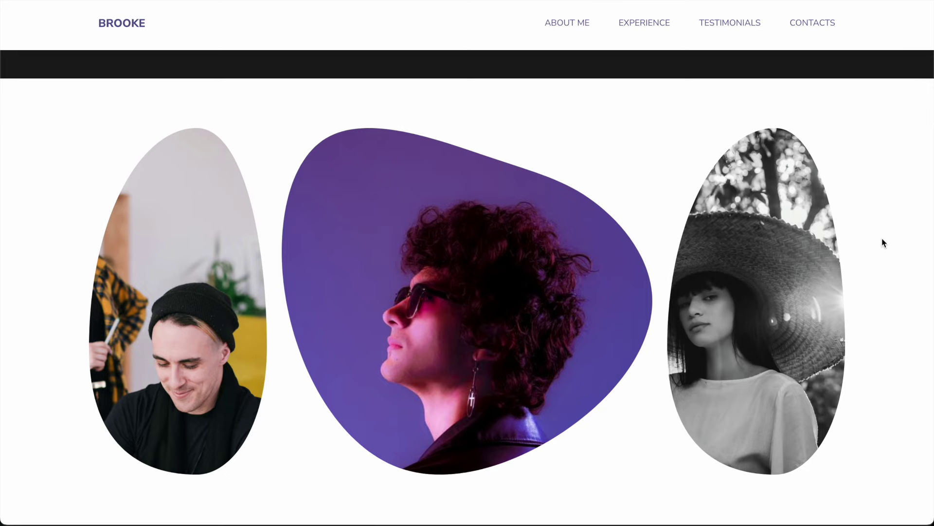
scroll(882, 242, down, 10)
scroll(664, 446, up, 3)
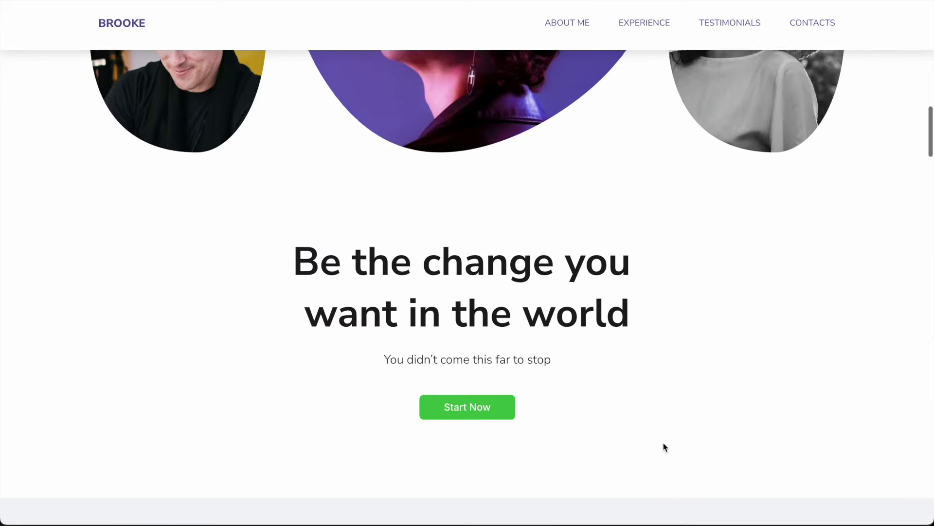
scroll(835, 305, down, 3)
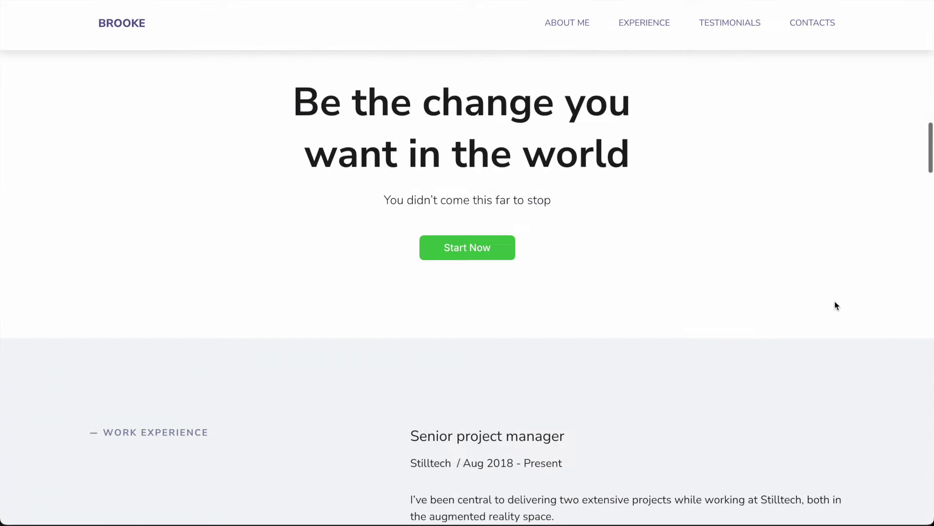
scroll(835, 305, down, 5)
scroll(836, 305, down, 10)
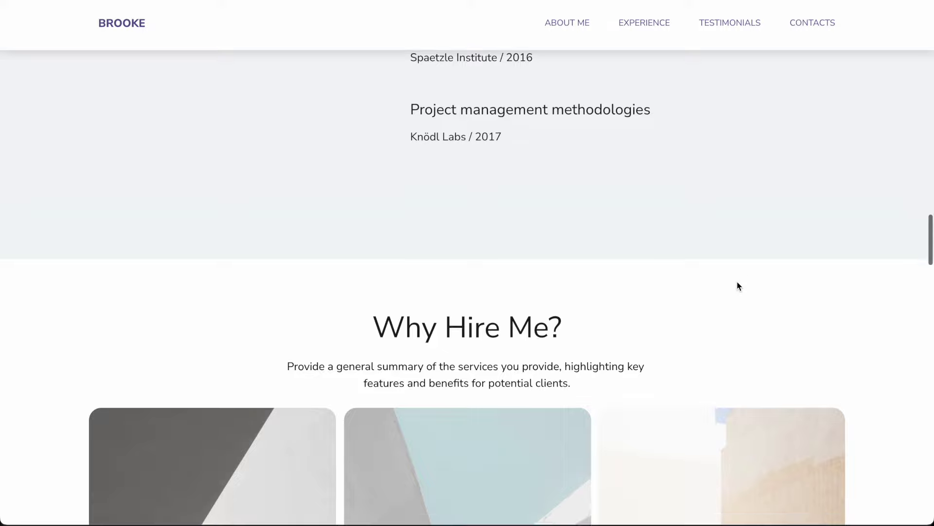
scroll(738, 286, down, 5)
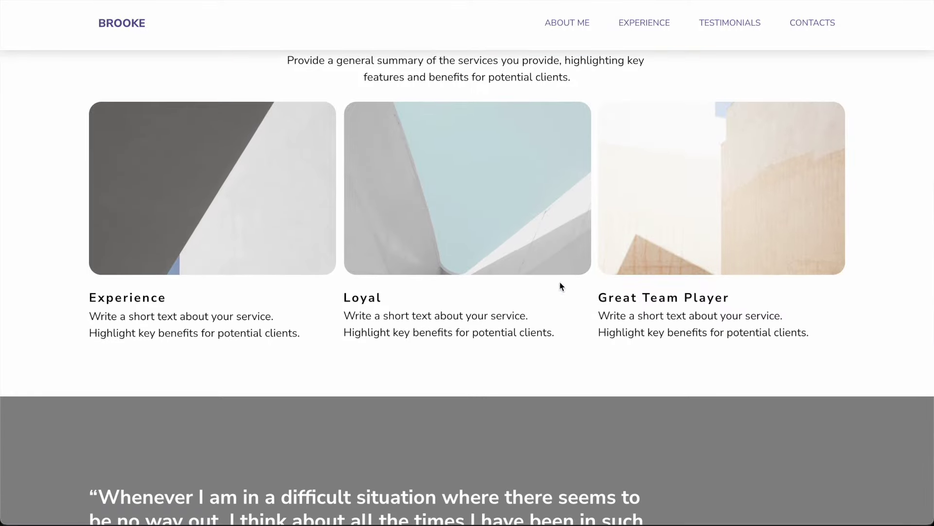
scroll(625, 246, up, 3)
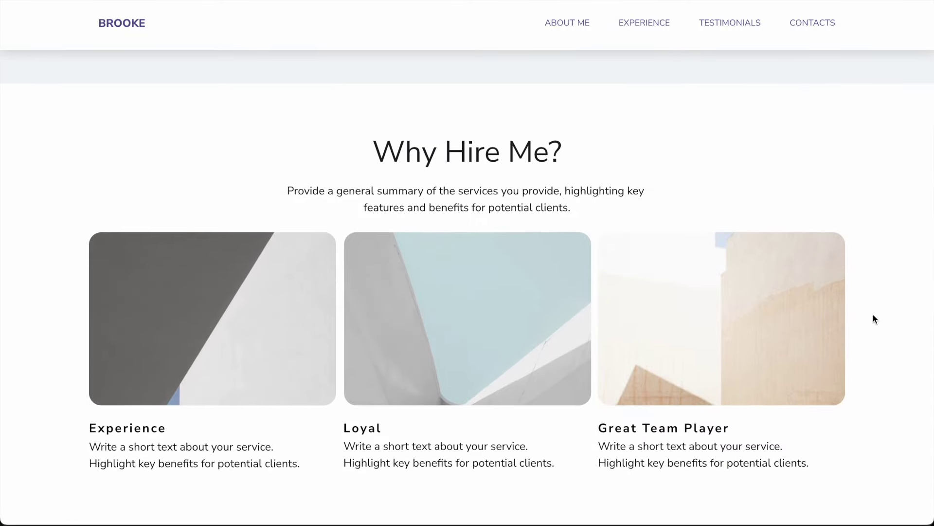
scroll(874, 319, down, 7)
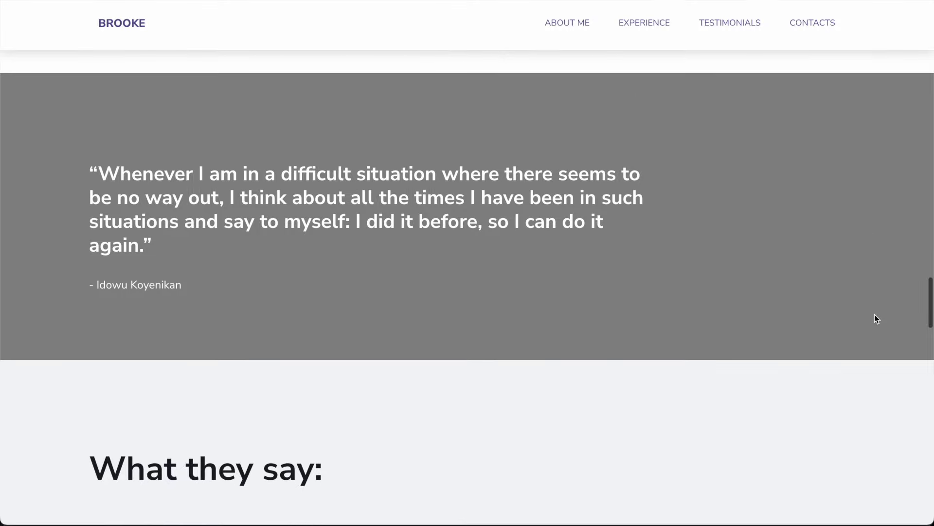
scroll(874, 319, down, 12)
scroll(874, 319, down, 11)
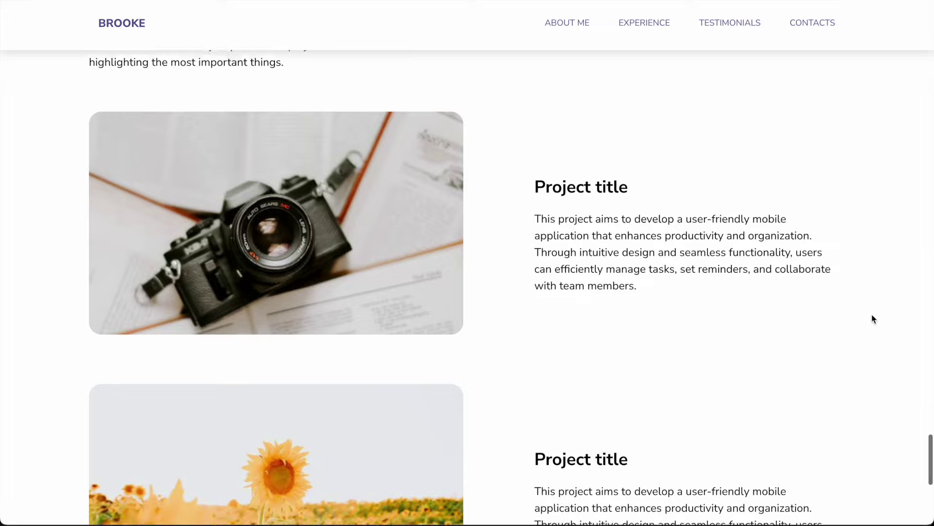
scroll(640, 313, down, 5)
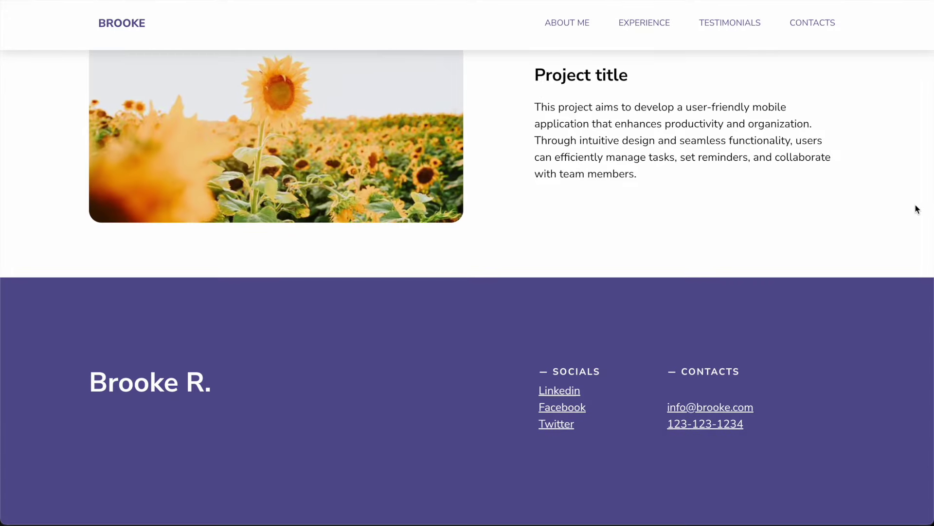
- Test the published page's header links for Experience, Testimonials, Contacts and About Me, checking which section each one jumps to
scroll(915, 206, up, 2)
scroll(915, 207, down, 2)
scroll(634, 297, up, 15)
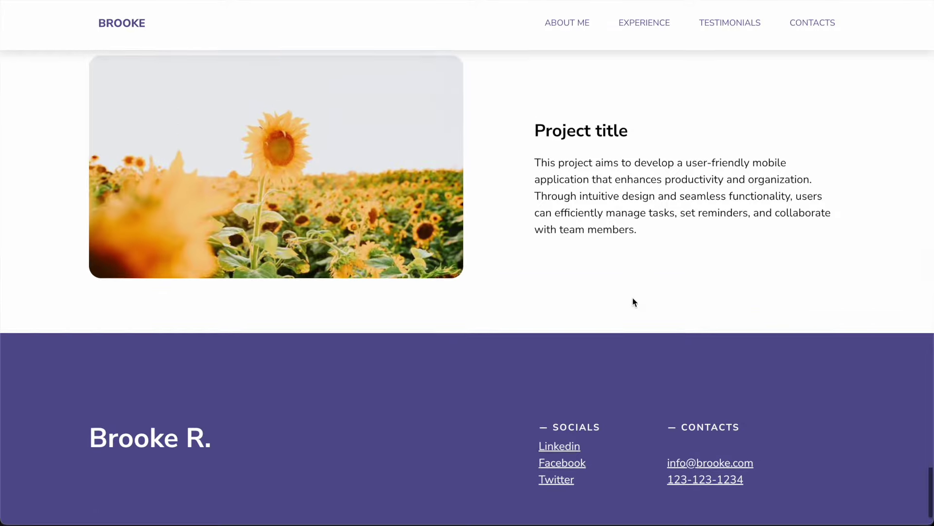
scroll(638, 290, up, 20)
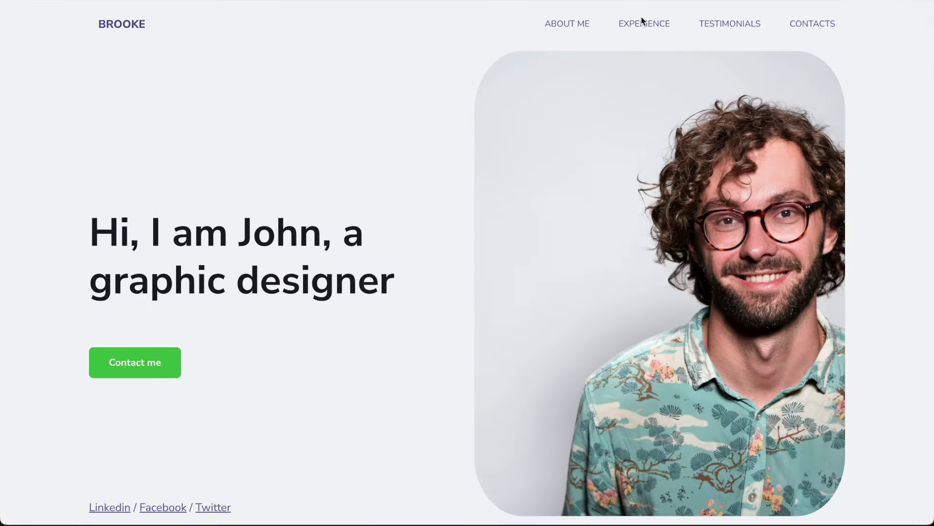
click(640, 25)
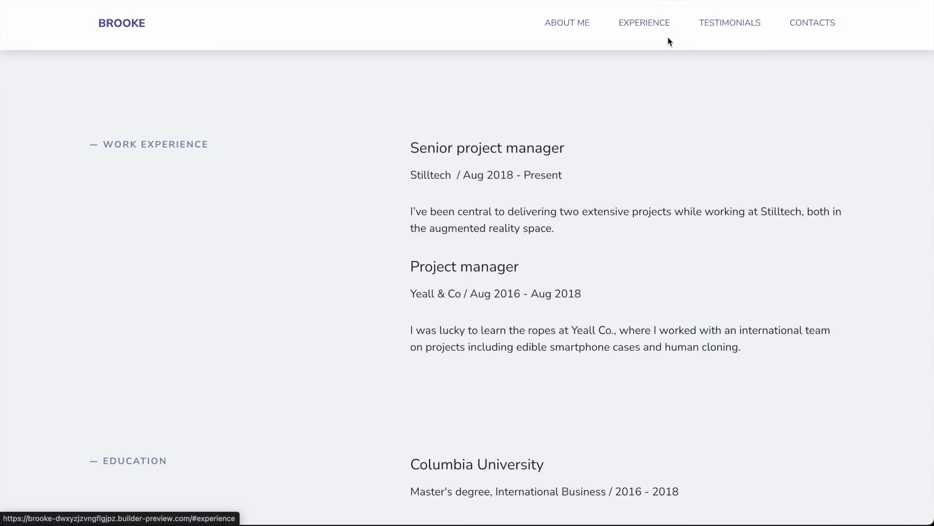
click(720, 28)
click(804, 28)
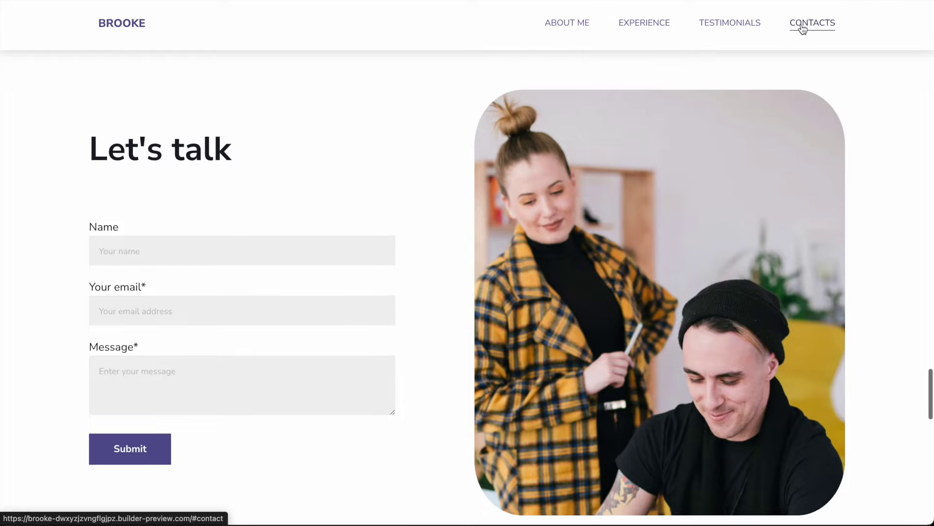
click(726, 26)
click(580, 26)
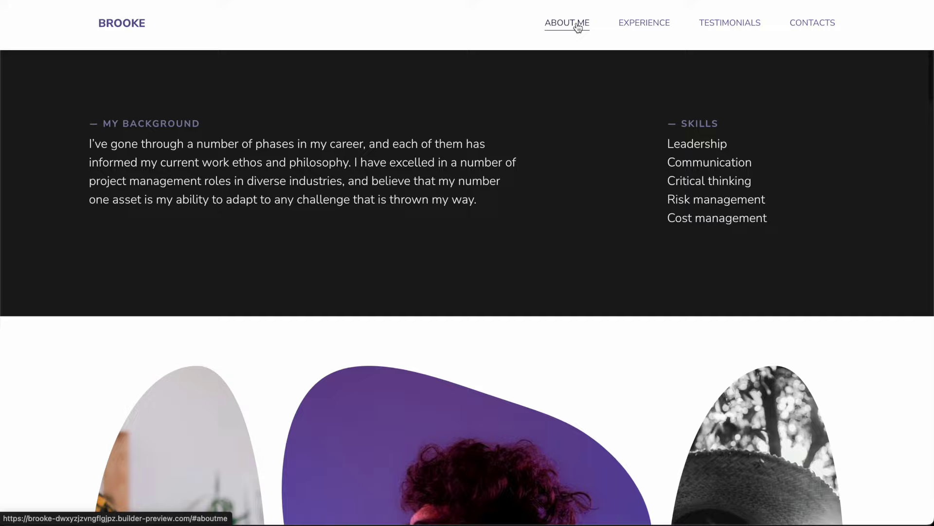
scroll(618, 102, up, 5)
scroll(629, 119, up, 5)
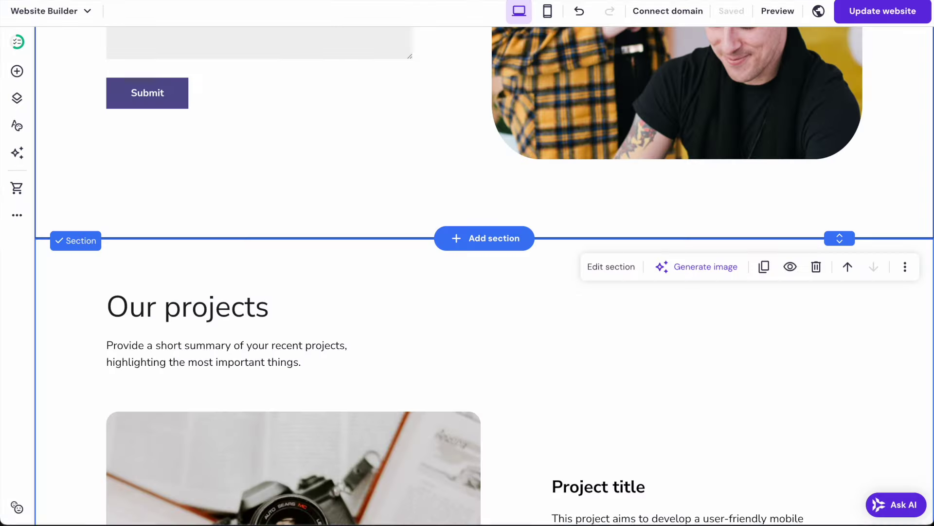
scroll(653, 135, up, 20)
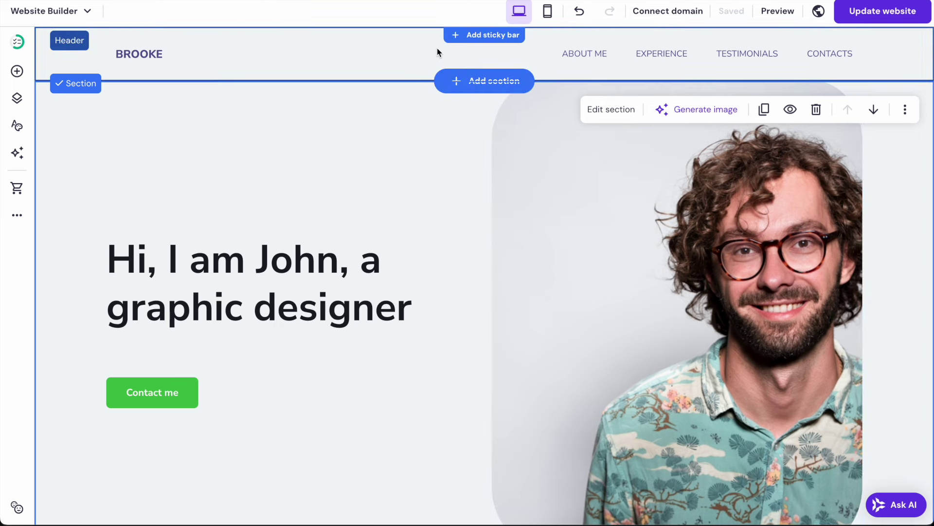
click(393, 54)
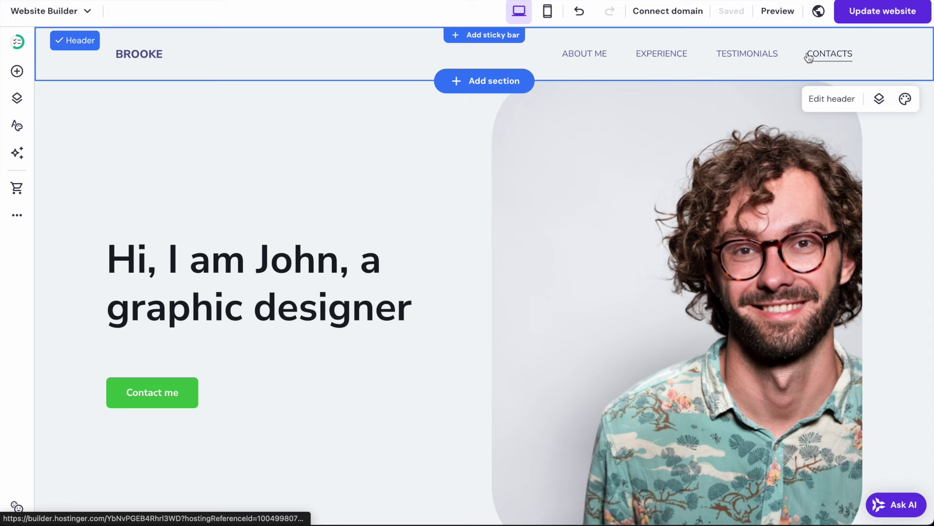
click(27, 100)
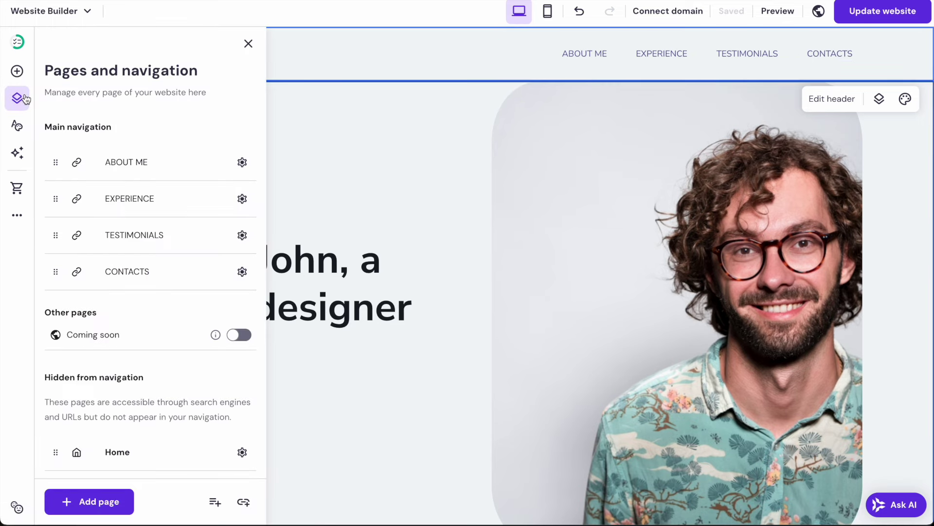
click(243, 503)
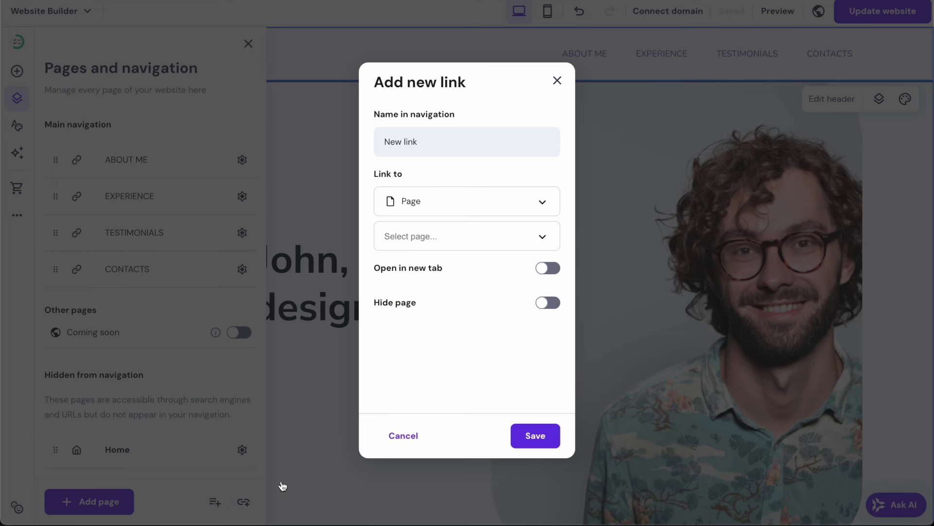
click(475, 205)
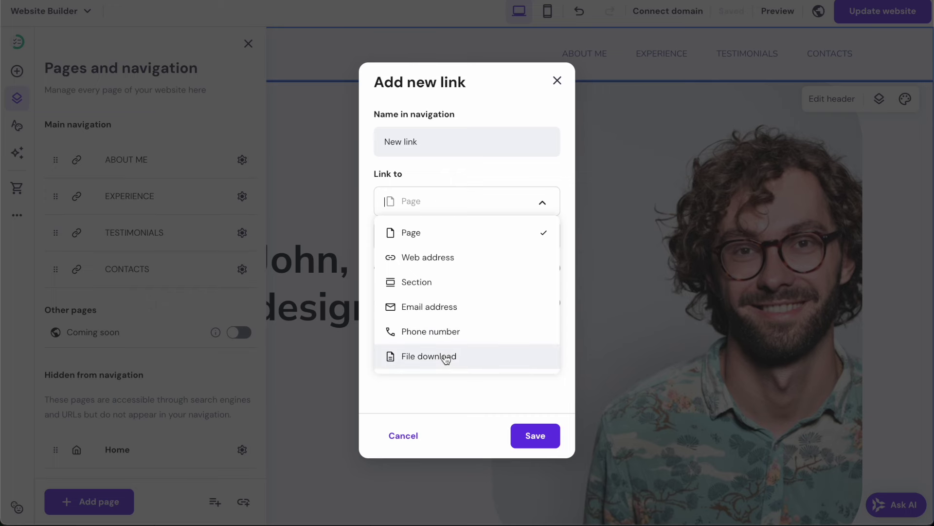
click(433, 276)
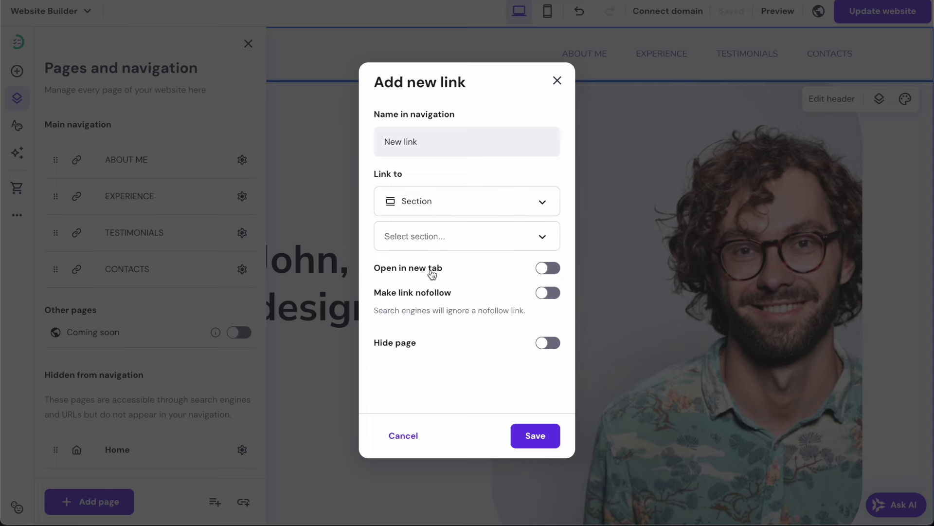
click(431, 237)
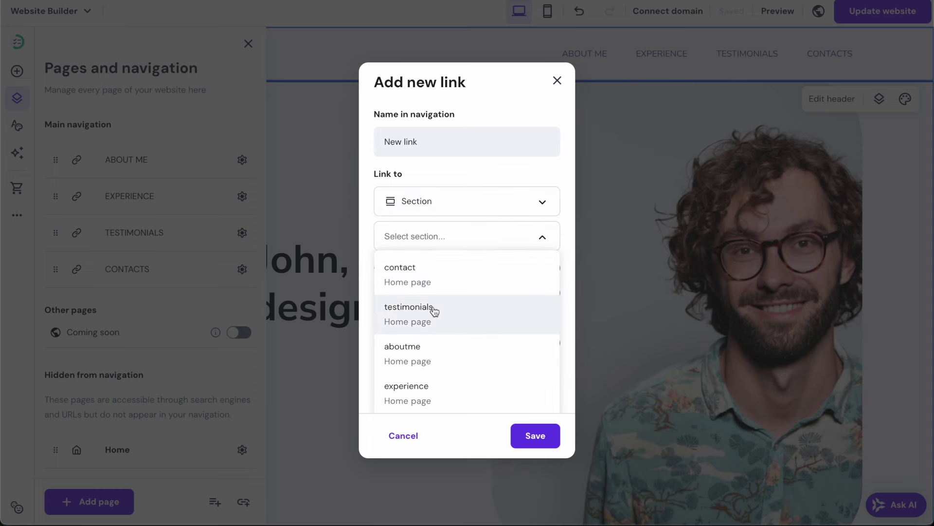
scroll(434, 314, down, 1)
click(434, 390)
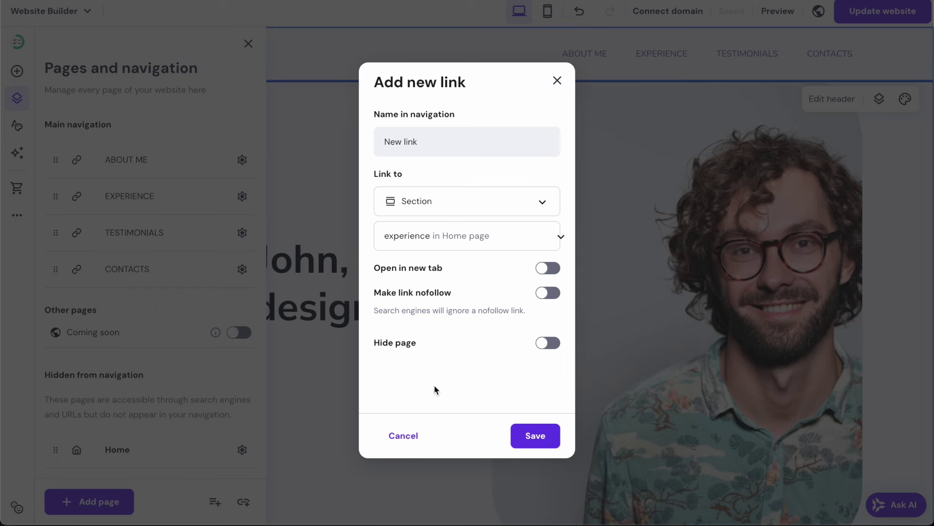
click(444, 237)
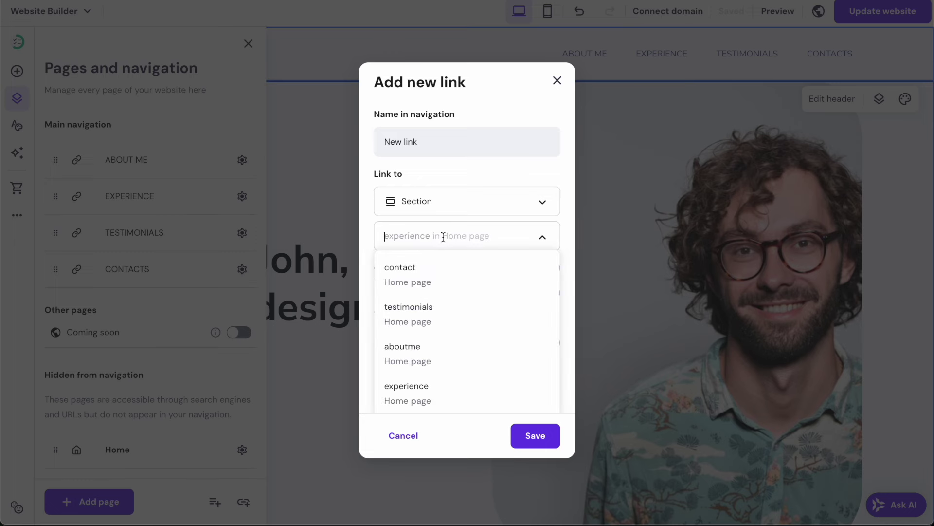
scroll(426, 350, down, 1)
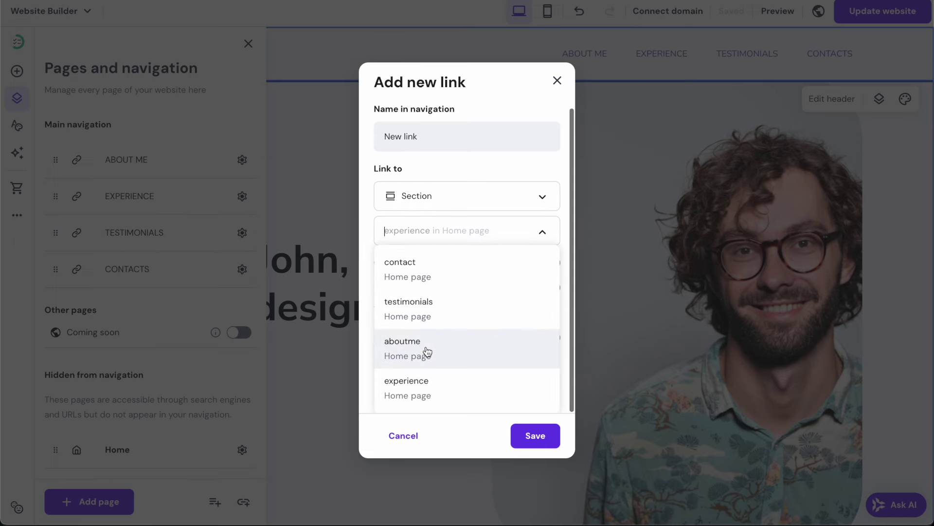
click(437, 174)
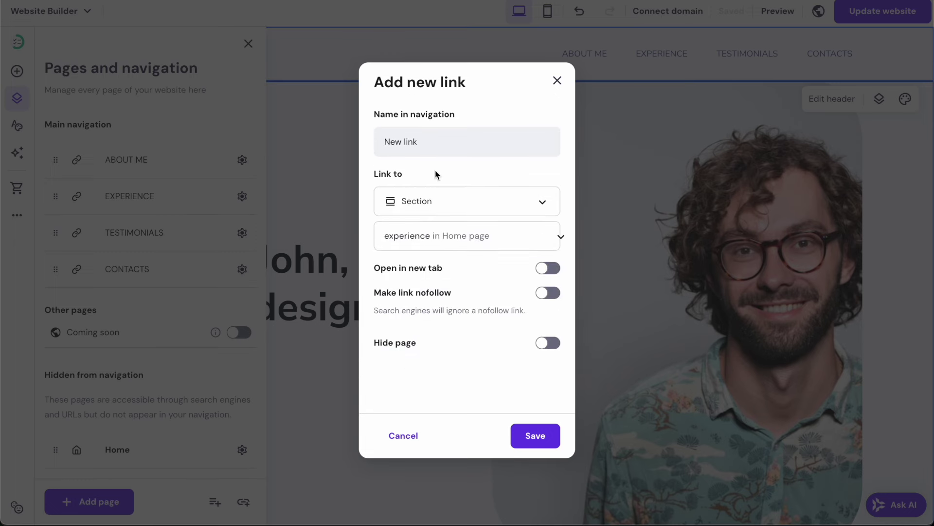
click(557, 80)
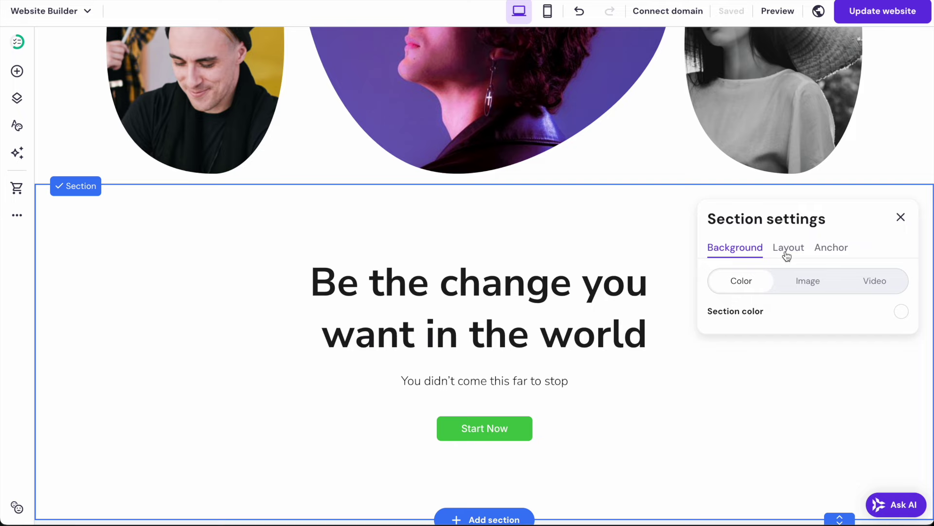
- Give the "Be the change you want in the world" section the anchor name bethechange
click(787, 256)
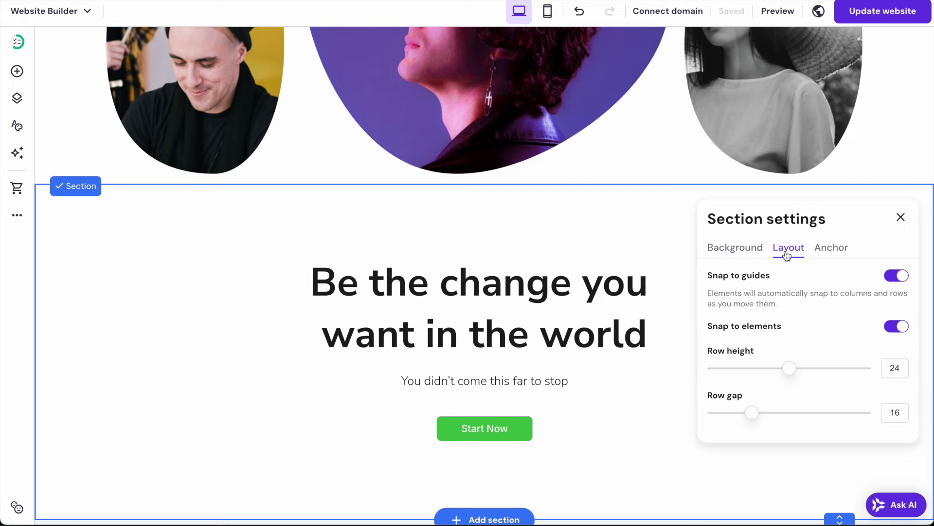
click(830, 247)
click(793, 300)
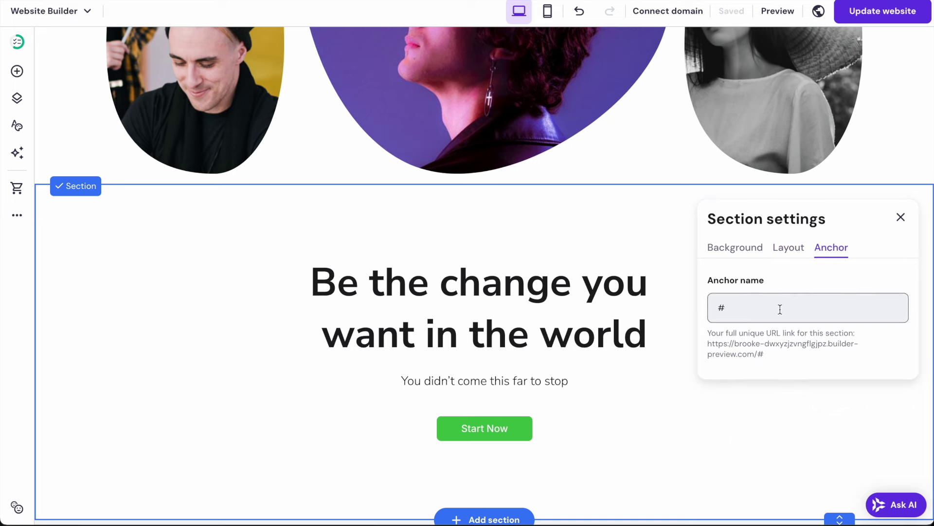
text(@)
text(bethechange)
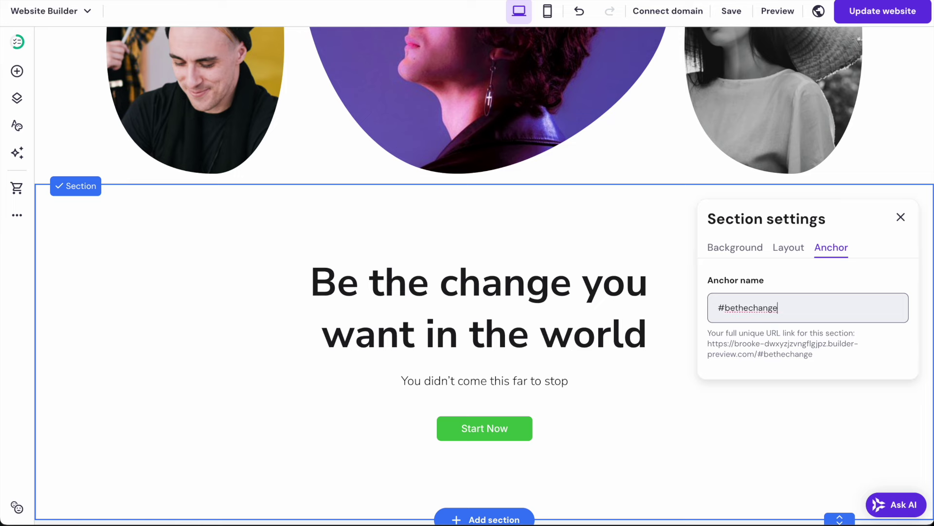
click(819, 419)
click(626, 218)
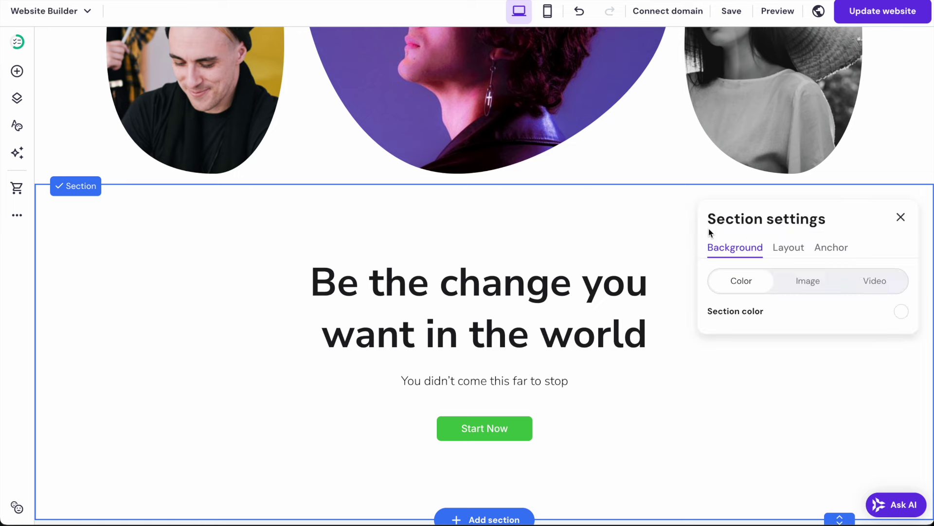
click(833, 249)
click(813, 452)
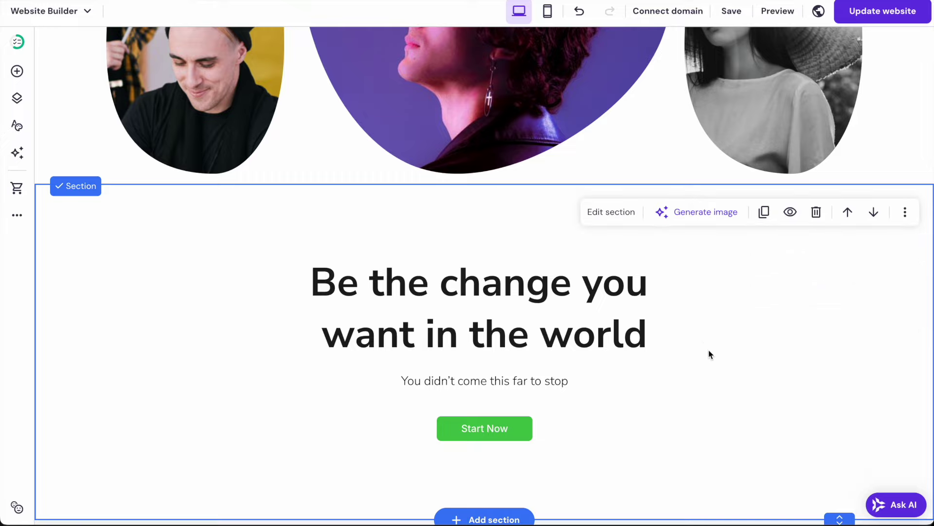
- Give the "Why Hire Me?" section the anchor name hireme
scroll(708, 353, down, 15)
scroll(703, 341, down, 4)
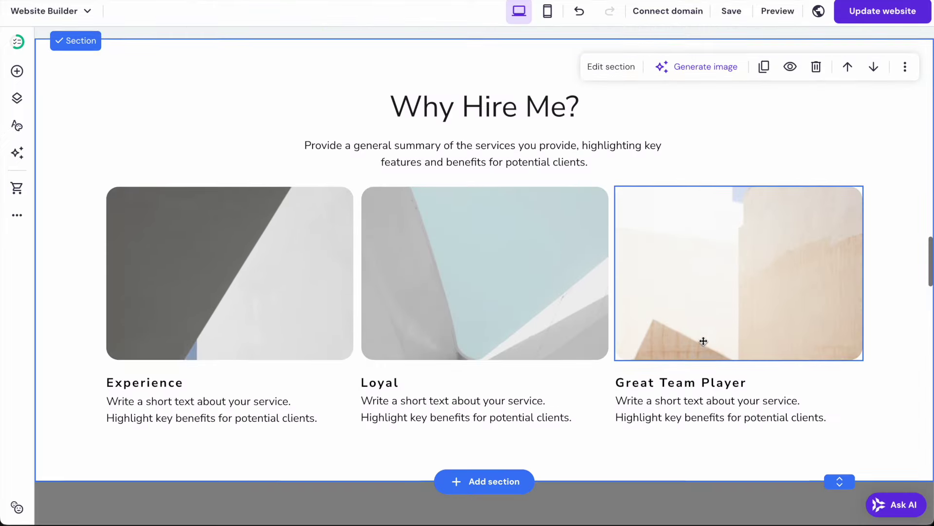
click(608, 55)
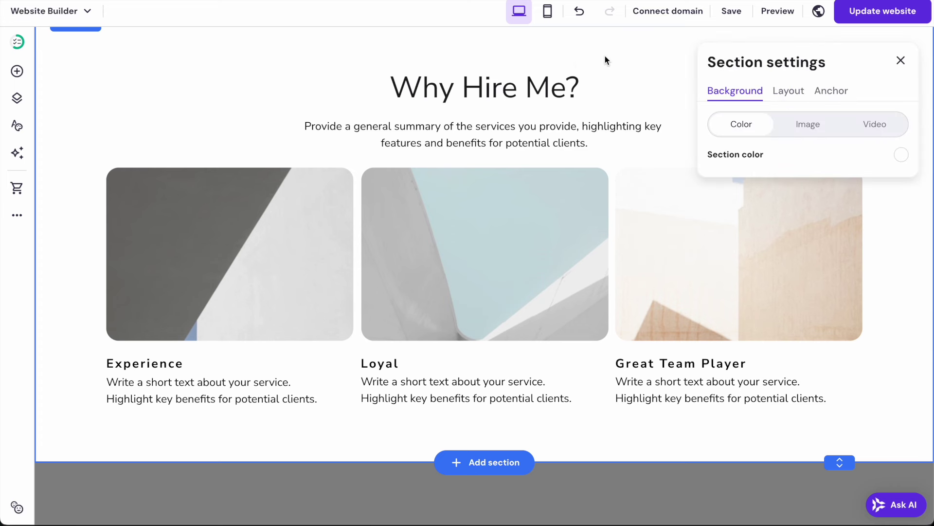
click(827, 92)
click(798, 161)
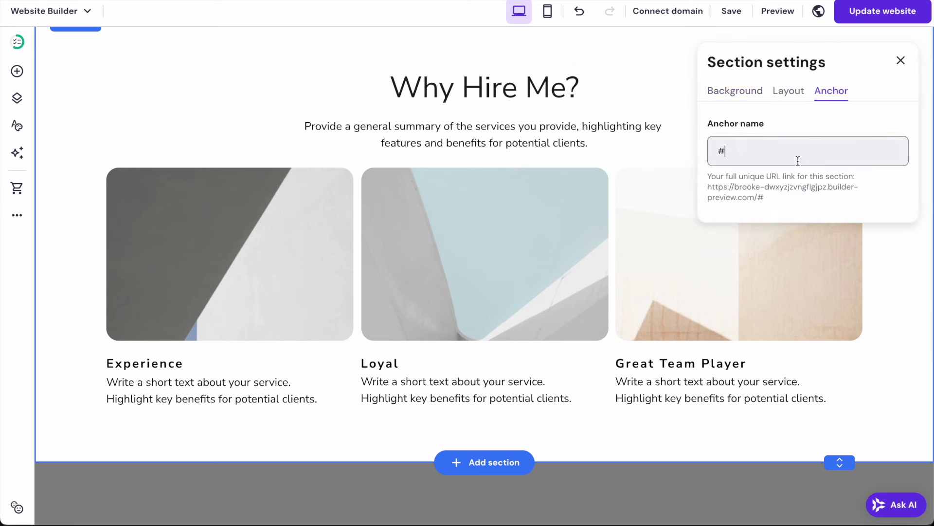
text(hireme)
click(682, 170)
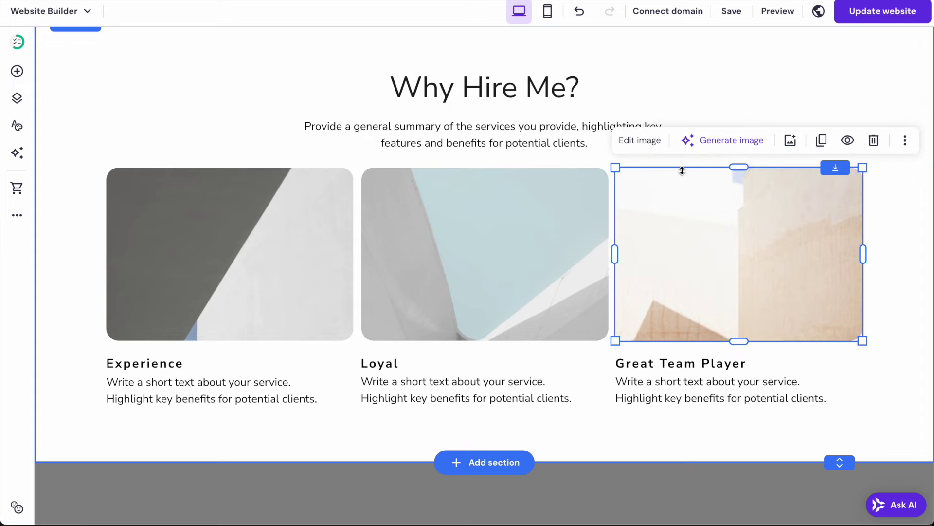
click(698, 94)
- Give the "Our projects" section near the end of the page the anchor name projects
scroll(698, 95, down, 10)
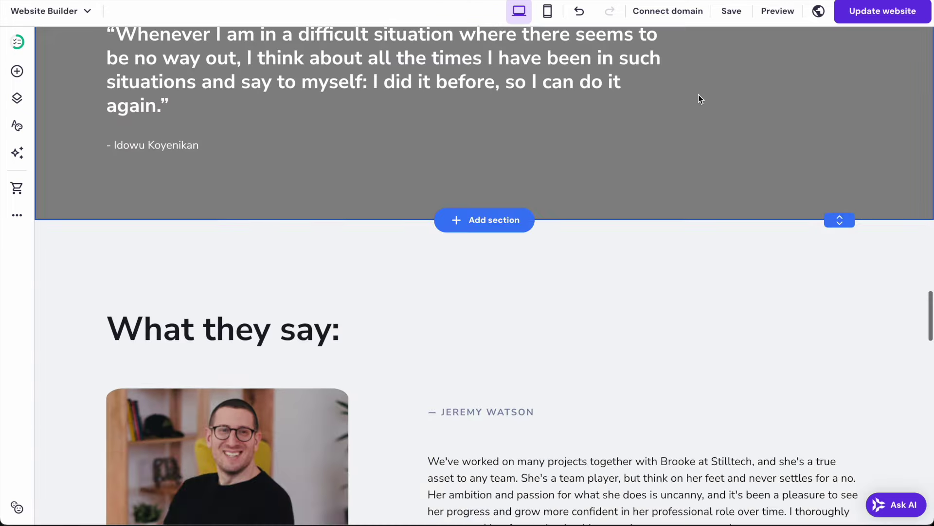
scroll(698, 98, down, 20)
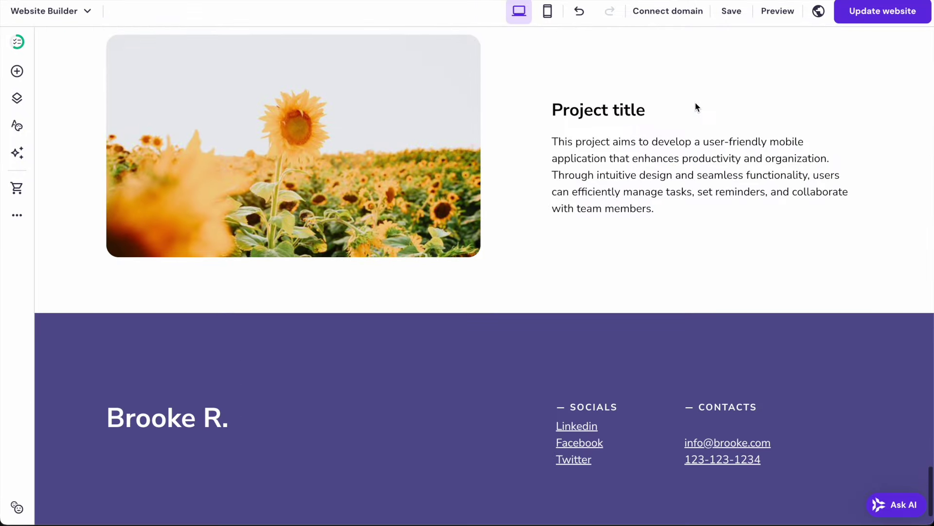
scroll(696, 103, up, 5)
scroll(696, 103, up, 4)
click(593, 207)
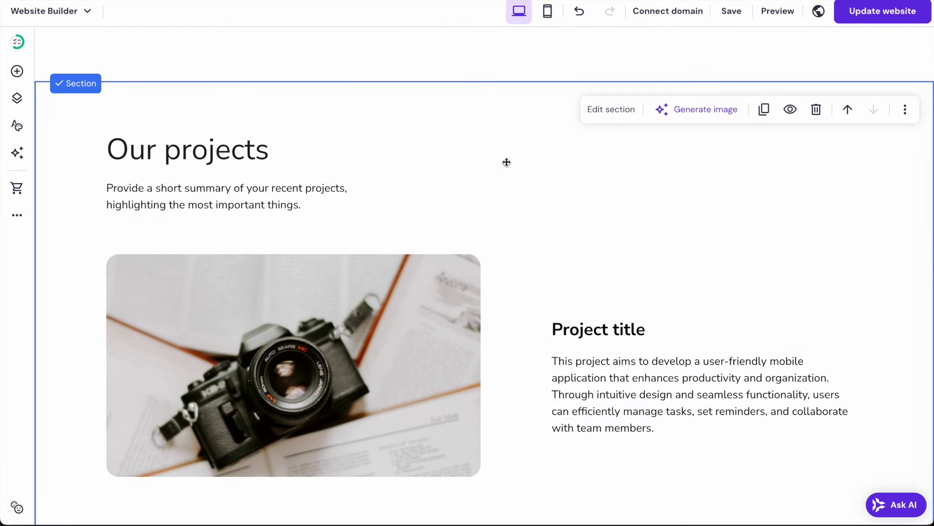
click(611, 109)
click(821, 146)
click(758, 206)
text(projec)
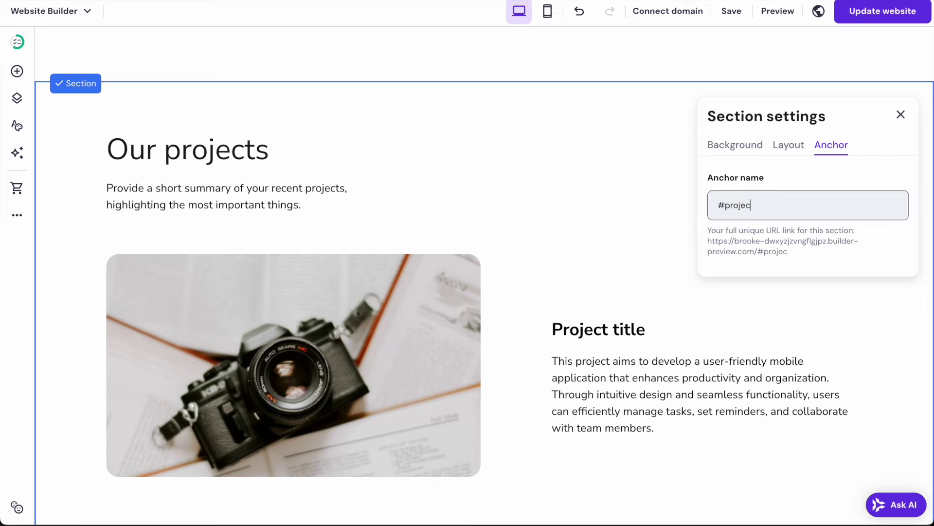
text(ts)
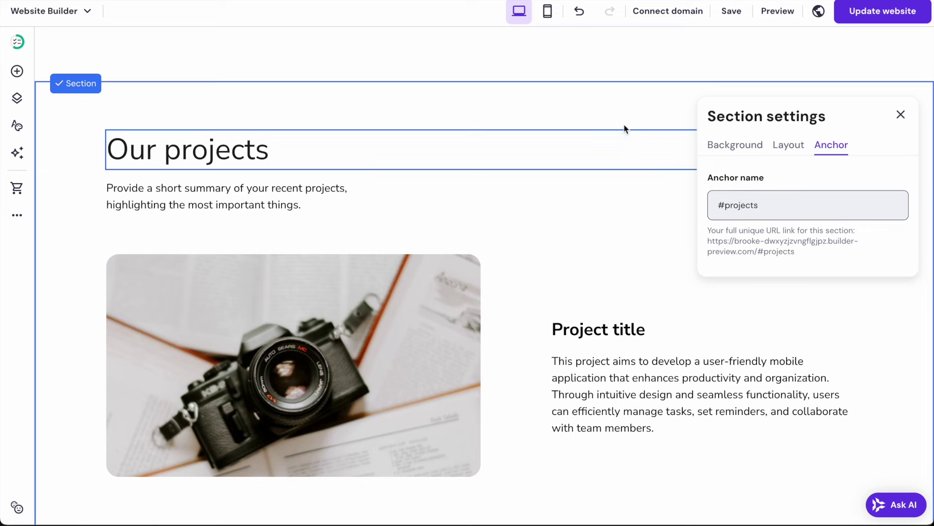
click(620, 121)
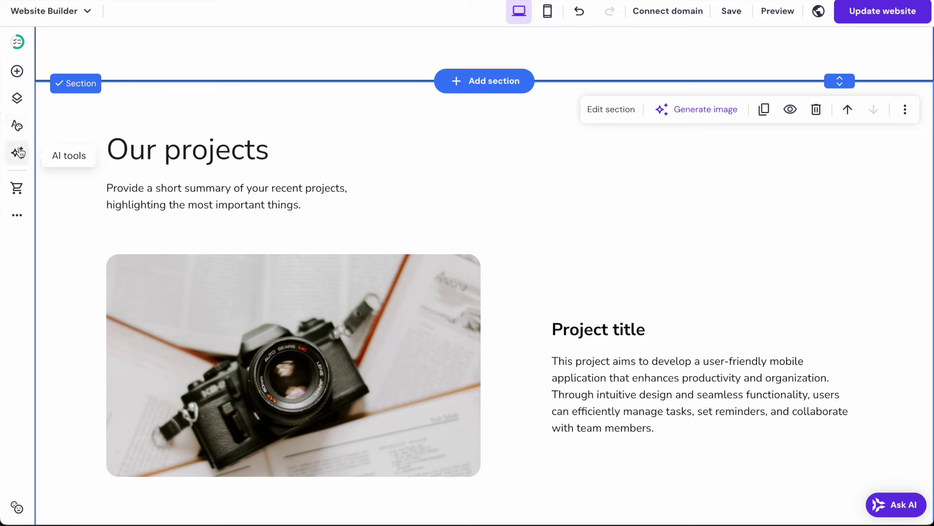
- Add a navigation link named "Hire Me" that points to the hireme section on the Home page
click(17, 99)
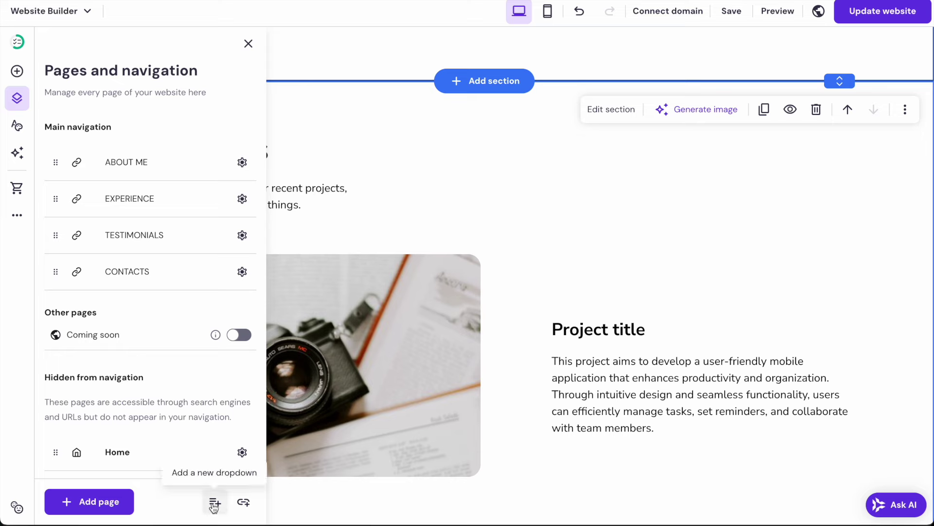
click(243, 504)
click(451, 208)
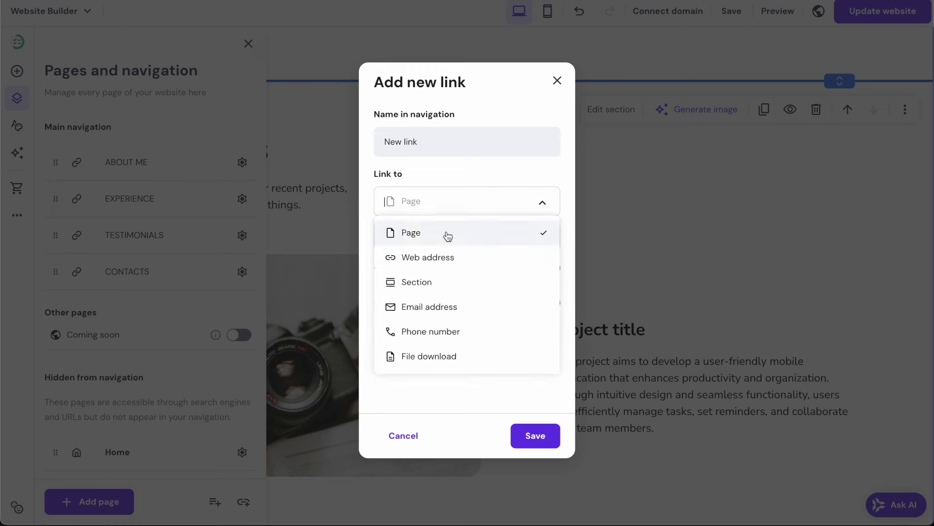
click(445, 280)
click(447, 237)
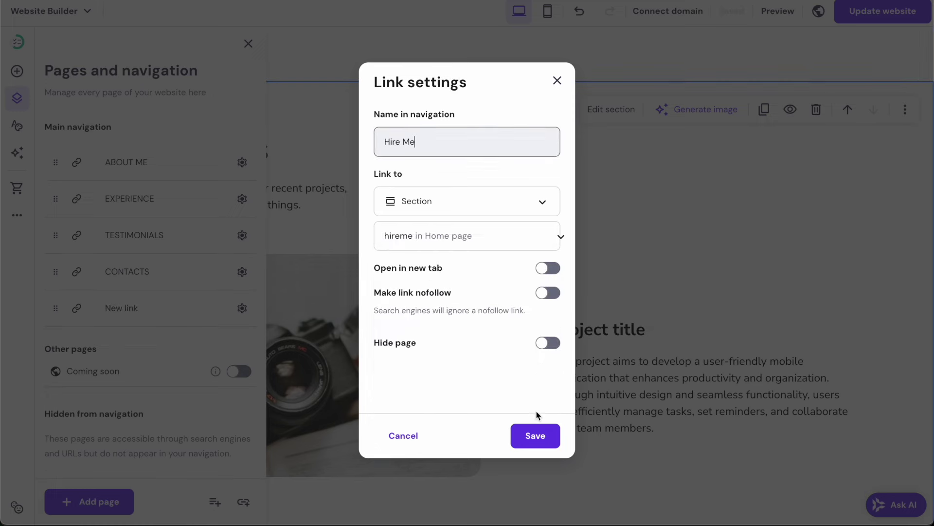
click(538, 442)
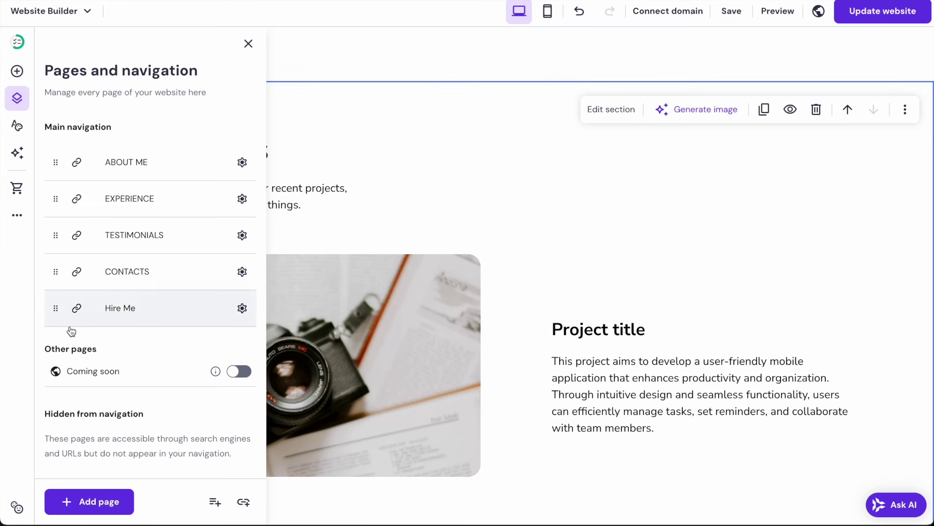
- Add a navigation link named "Projects" that points to the projects section on the Home page
click(243, 501)
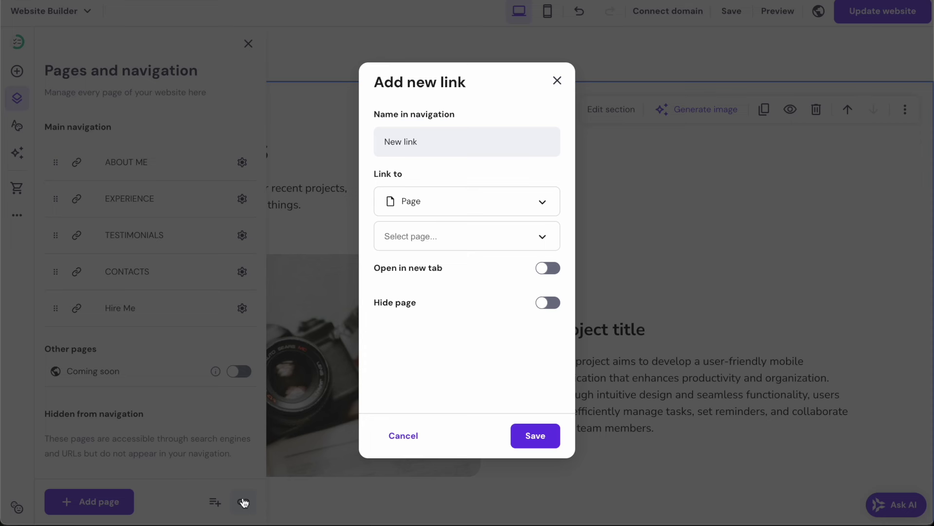
click(433, 390)
triple_click(439, 145)
text(Projects)
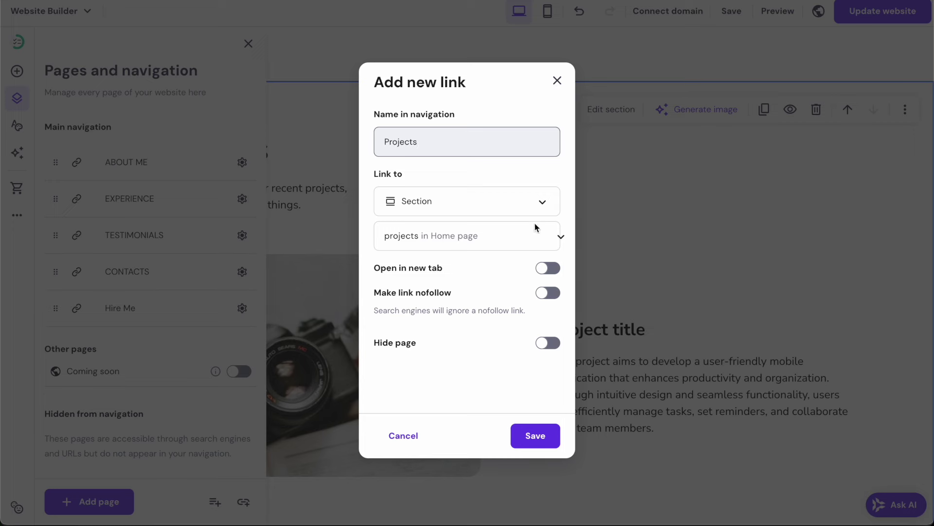
click(543, 439)
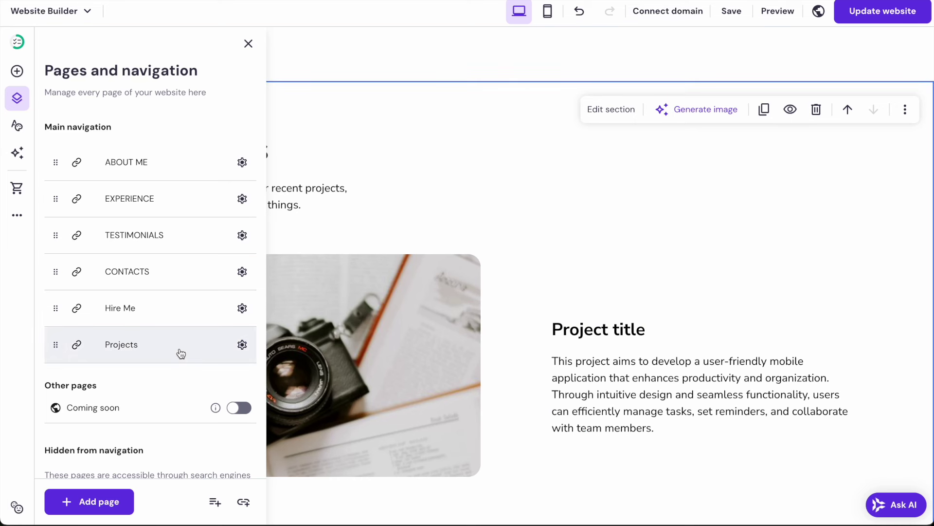
- Reorder the main navigation so Projects and Hire Me sit between Testimonials and Contacts, and save the site
drag(56, 310, 55, 271)
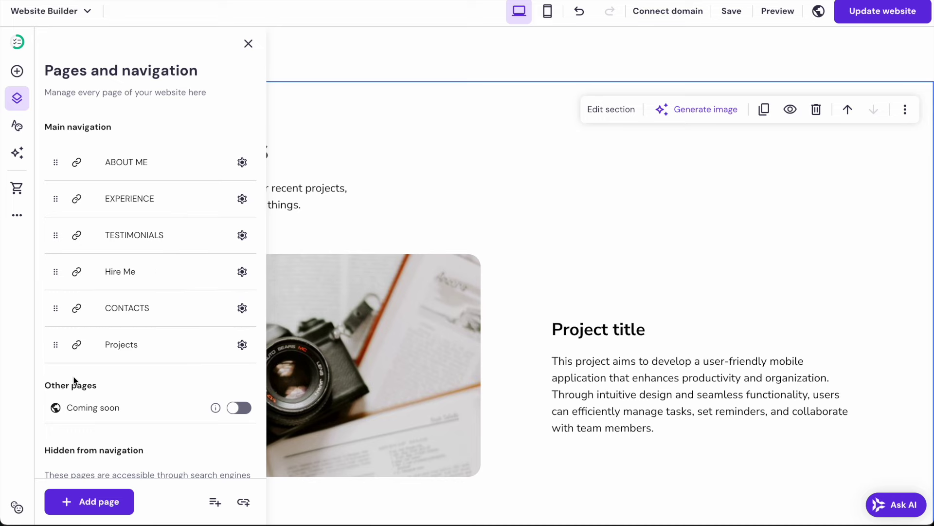
drag(53, 344, 50, 271)
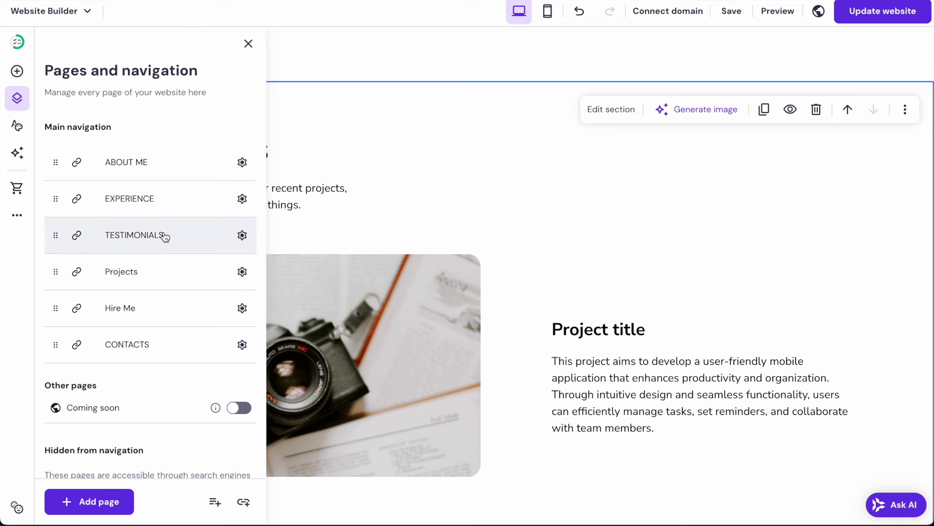
click(732, 12)
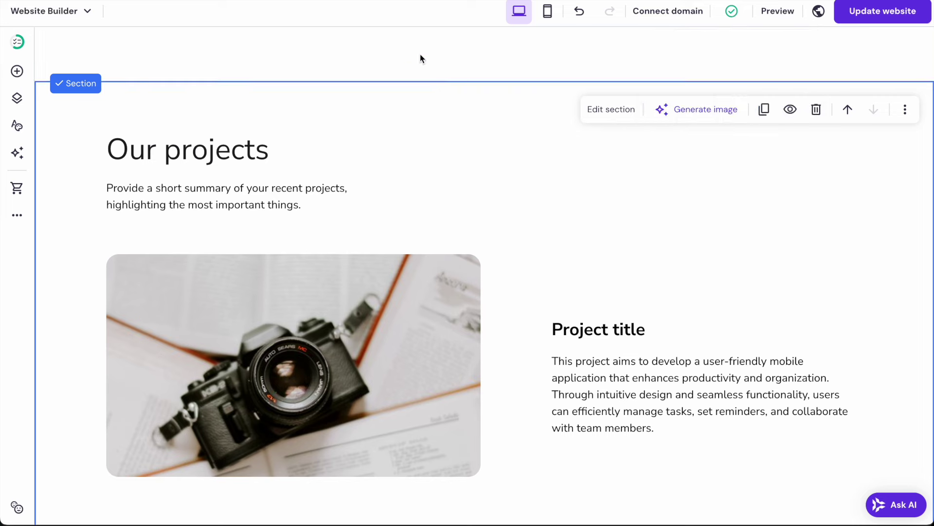
- Publish the website changes and test the Projects and Hire Me header links on the live site
click(862, 16)
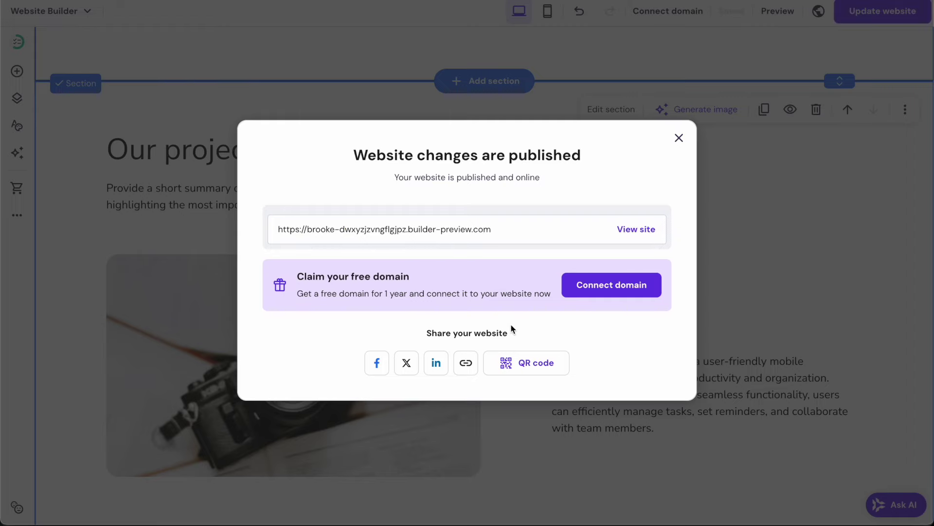
click(636, 229)
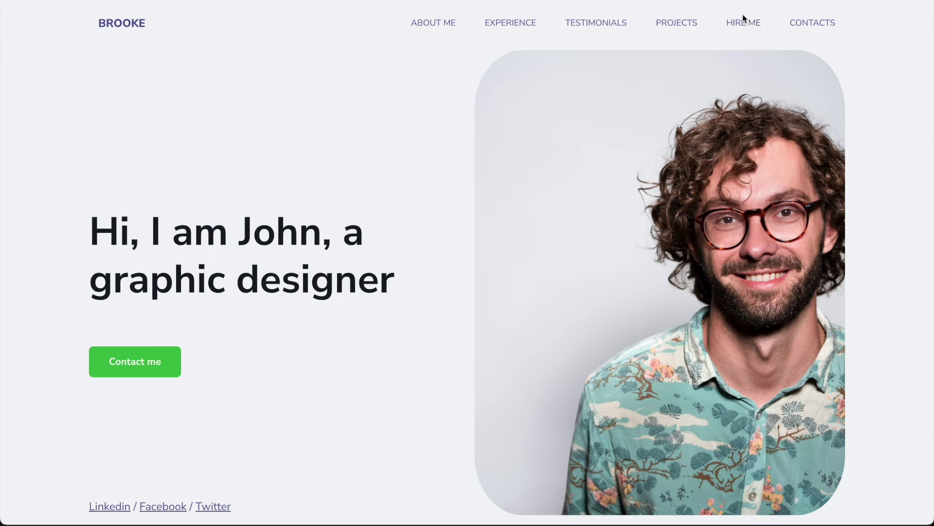
click(686, 25)
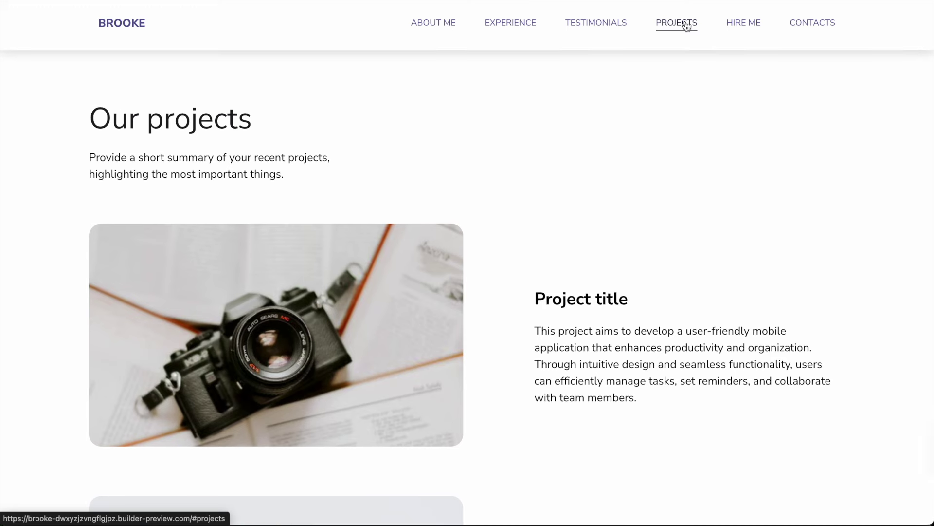
click(743, 25)
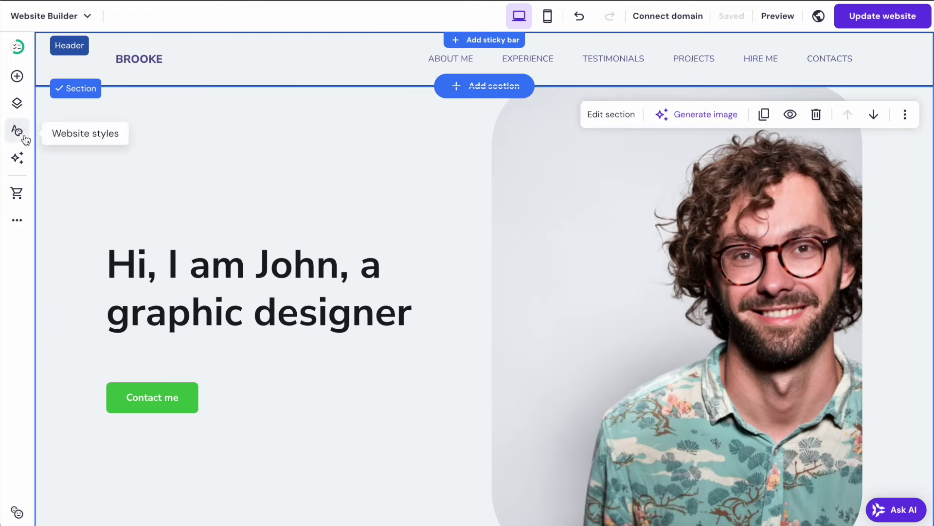
- Generate an AI page described as "Create an about page that shares some info on graphic design services and how customers might benefit from them"
click(17, 157)
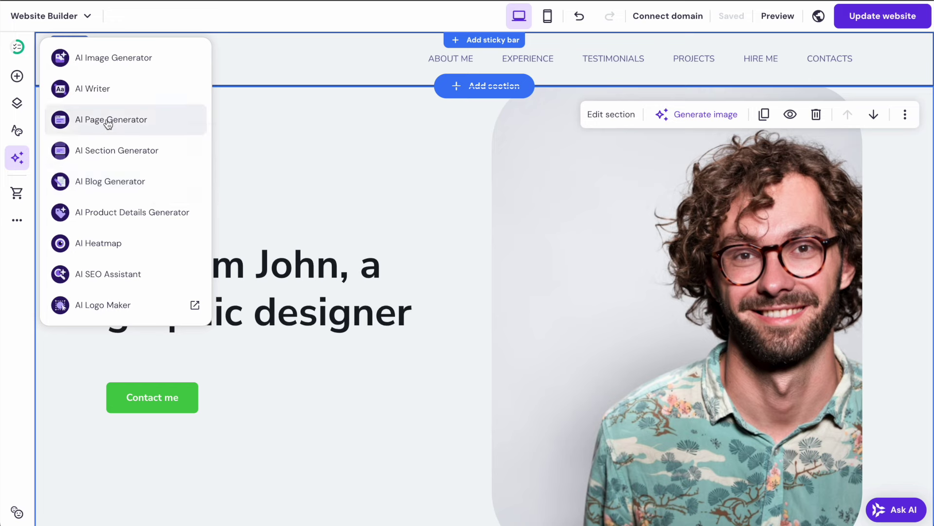
click(128, 125)
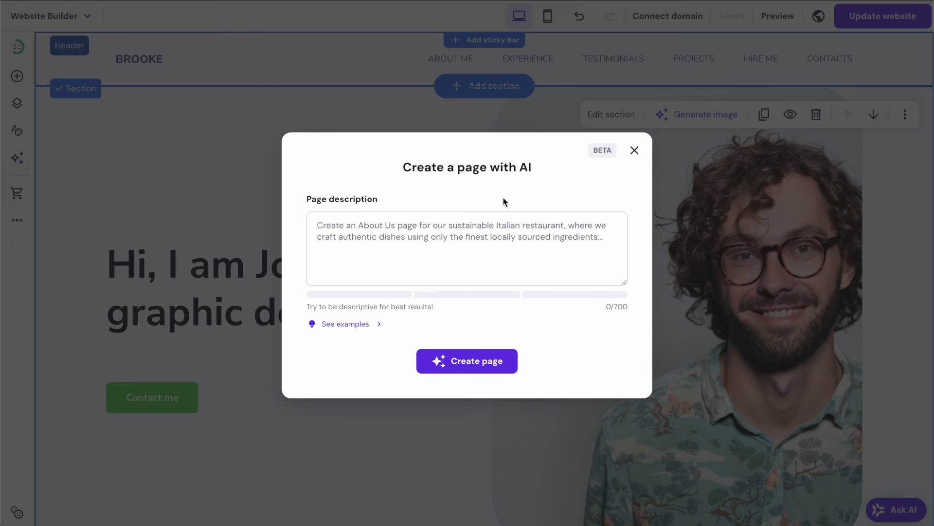
click(358, 325)
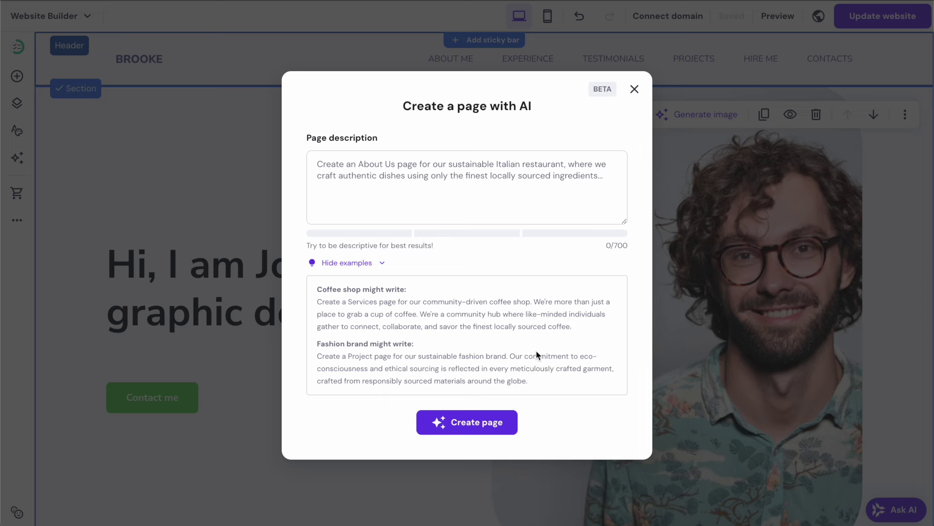
click(379, 190)
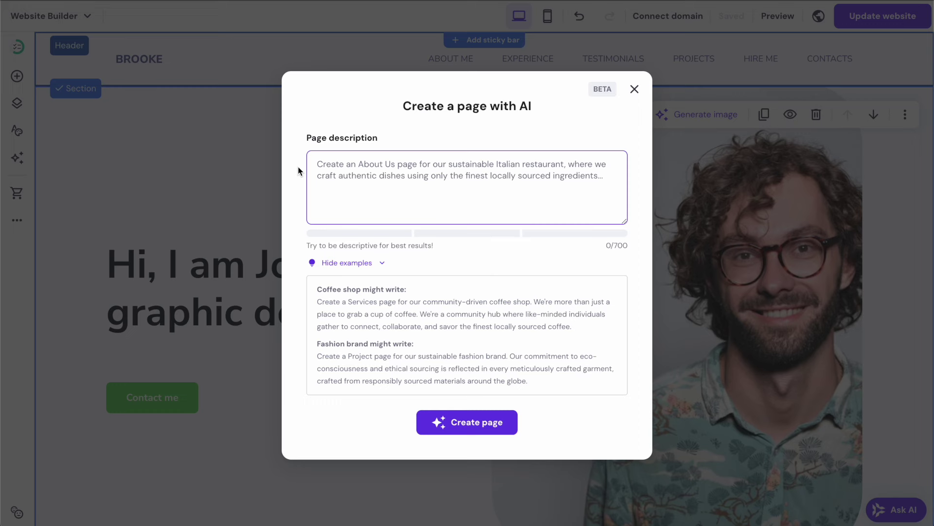
text(Create an about page that shares some info on )
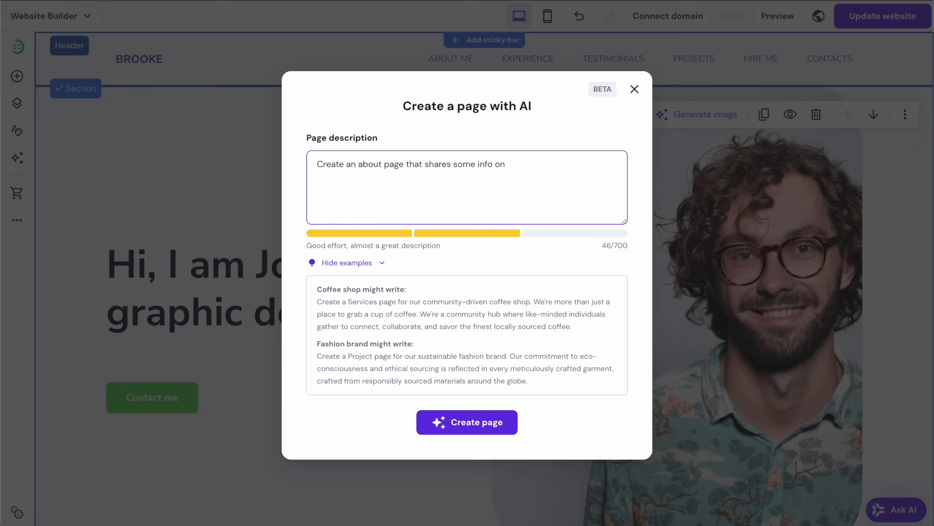
text(graphic design services and how customers might benefit from them)
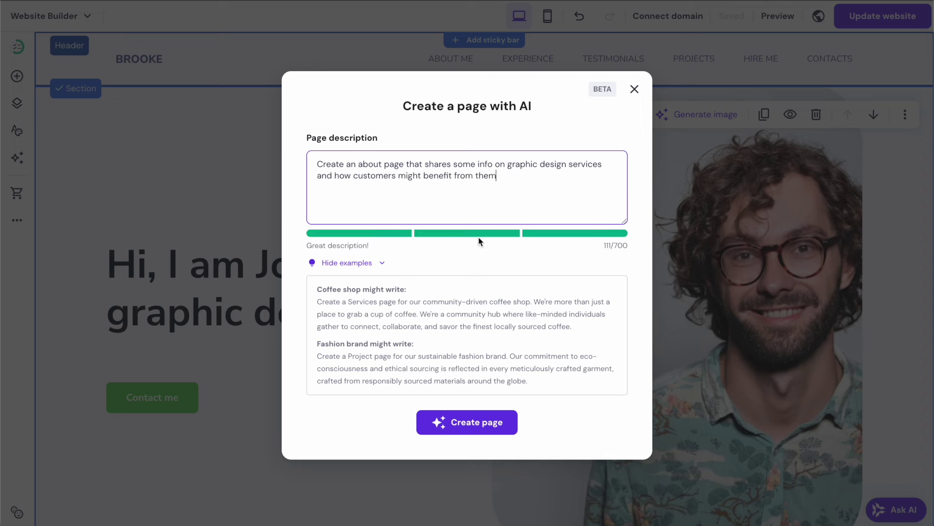
click(470, 422)
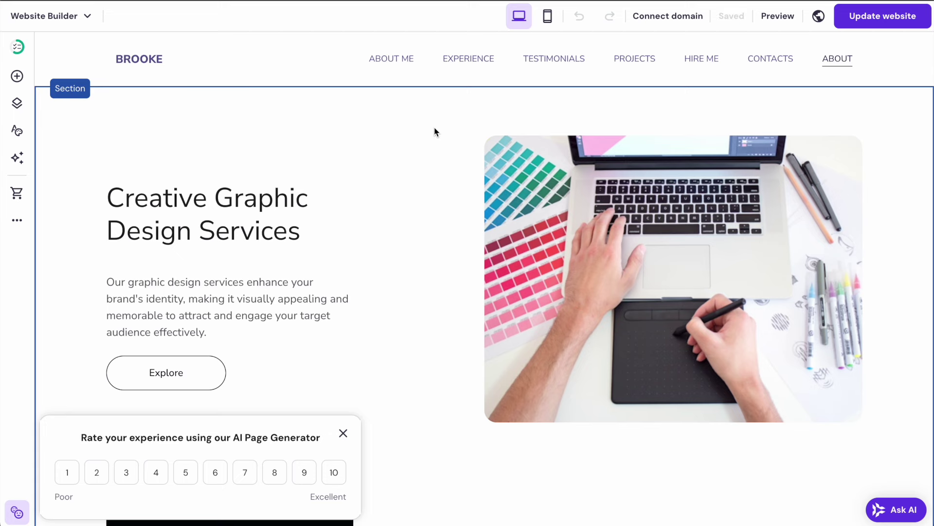
- Review the generated About page down to its Graphic Design Services section and dismiss the AI Page Generator rating prompt
scroll(444, 199, down, 1)
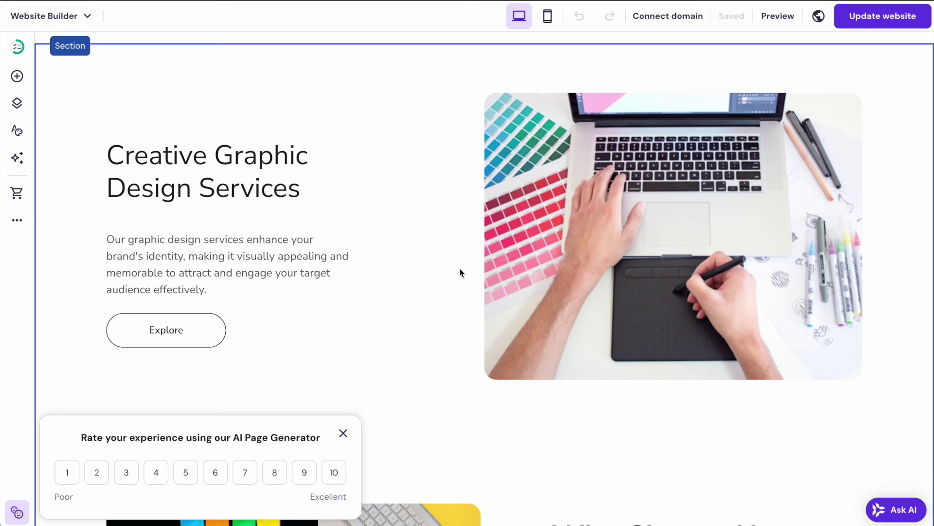
scroll(449, 250, down, 2)
scroll(449, 250, down, 6)
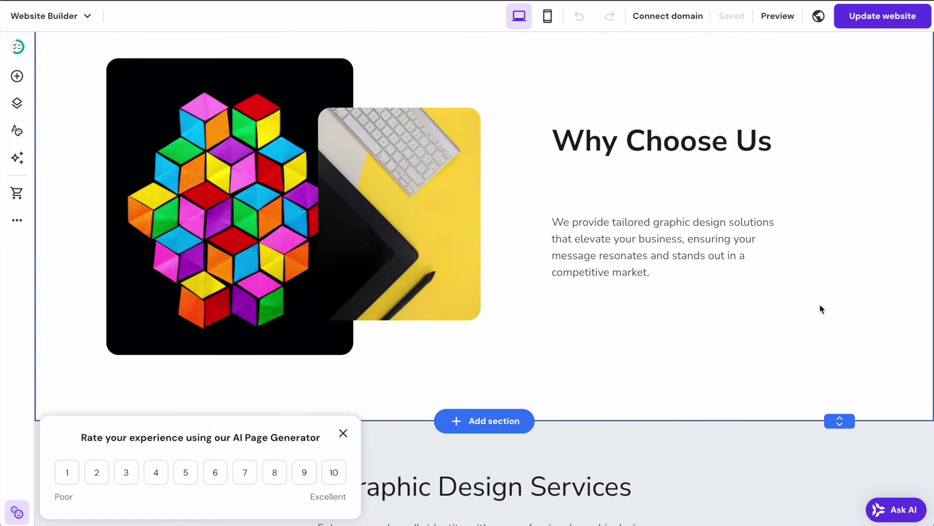
scroll(839, 311, down, 8)
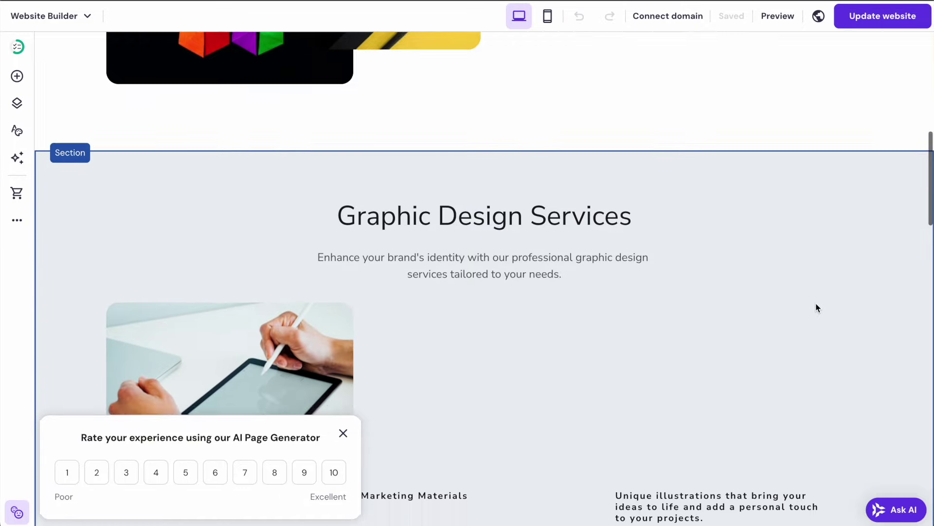
scroll(817, 307, down, 2)
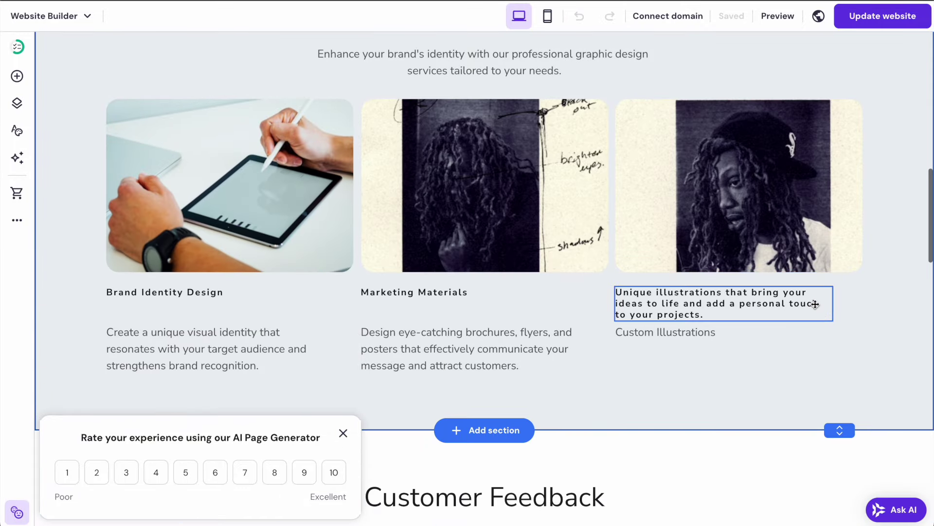
click(344, 433)
scroll(350, 406, up, 3)
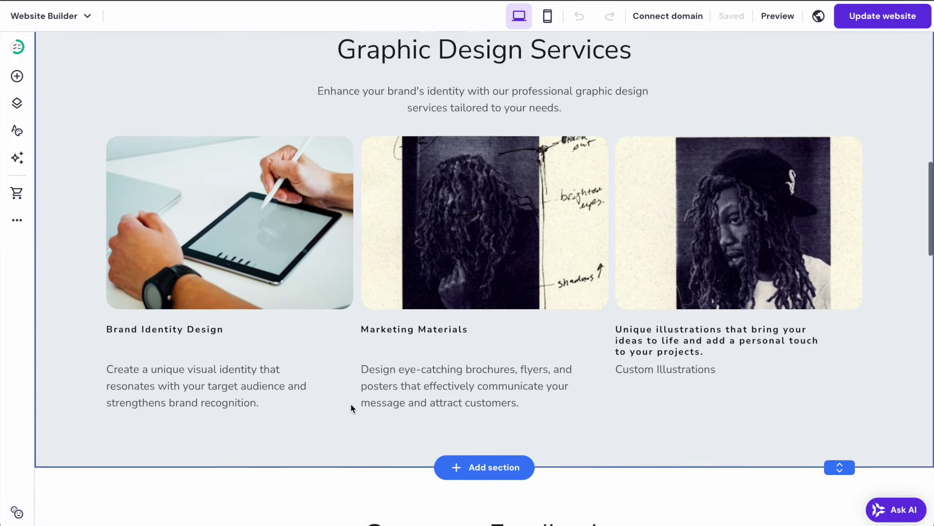
- Replace the Marketing Materials image with a free stock photo of a desk monitor reading "DO MORE", searching for "marketing materials"
click(486, 302)
click(739, 328)
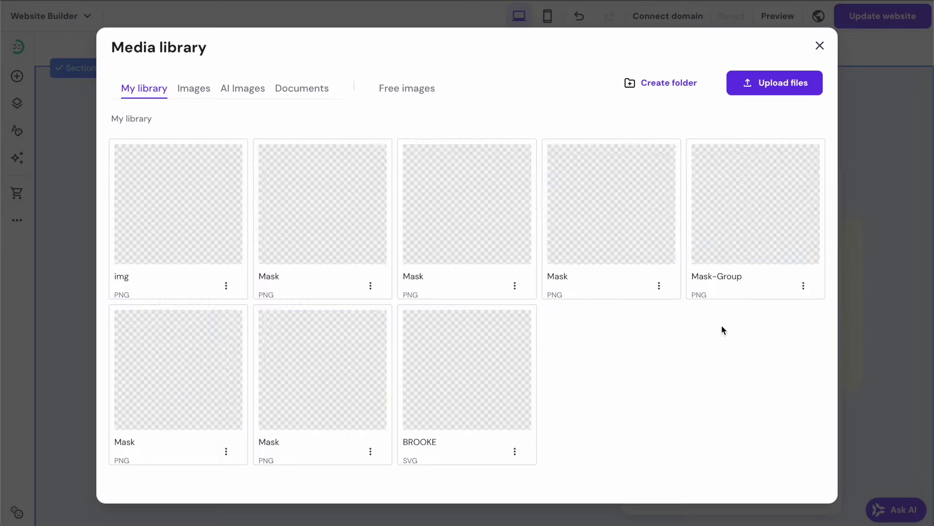
click(392, 95)
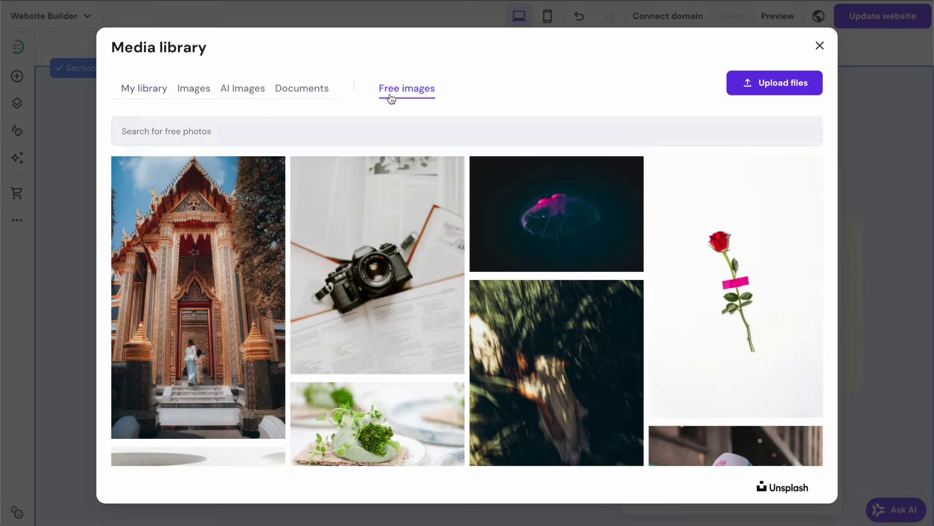
click(338, 129)
text(marketing materials)
scroll(385, 271, down, 1)
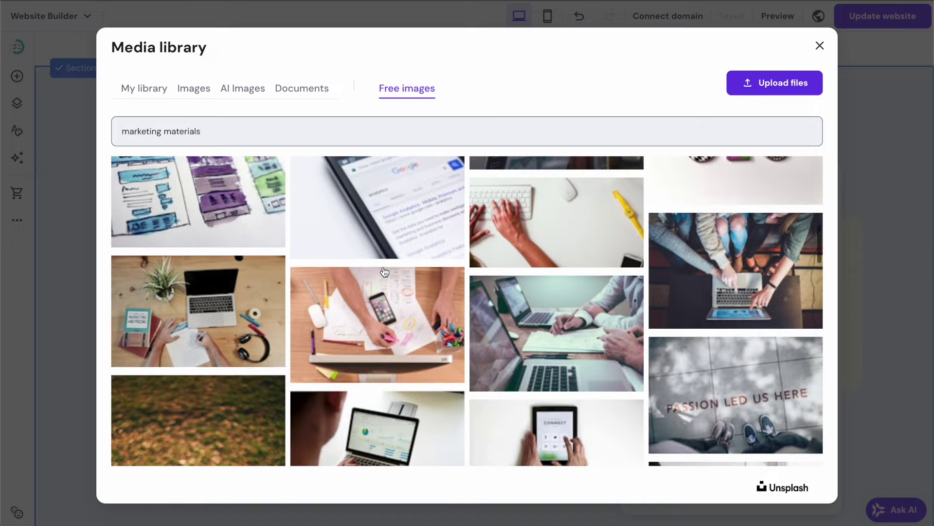
scroll(385, 271, down, 5)
click(752, 291)
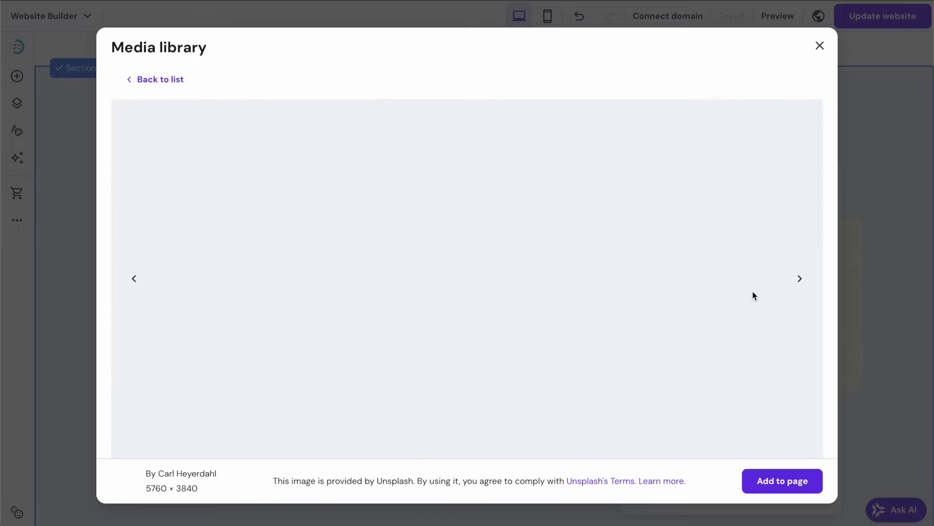
click(784, 483)
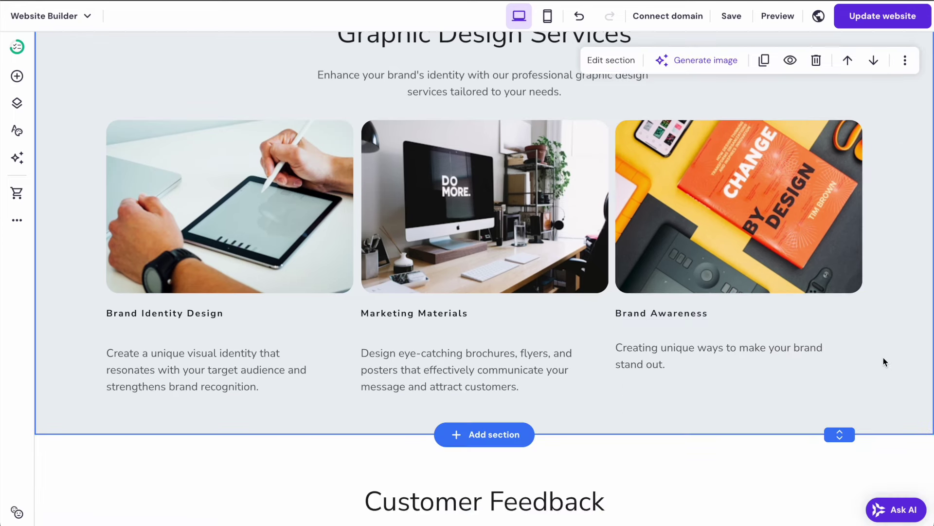
- Recolor the star rating in the first Customer Feedback testimonial to yellow
scroll(883, 357, down, 7)
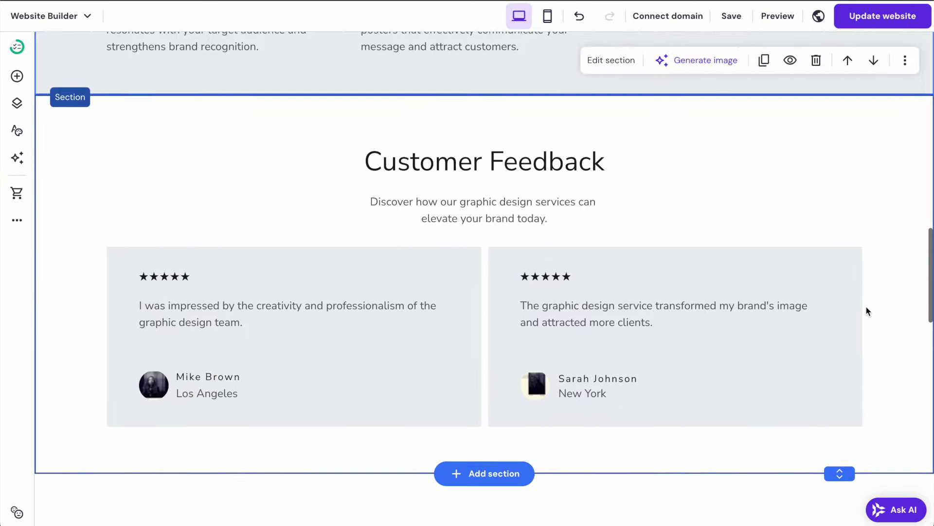
scroll(867, 307, down, 3)
scroll(867, 307, up, 2)
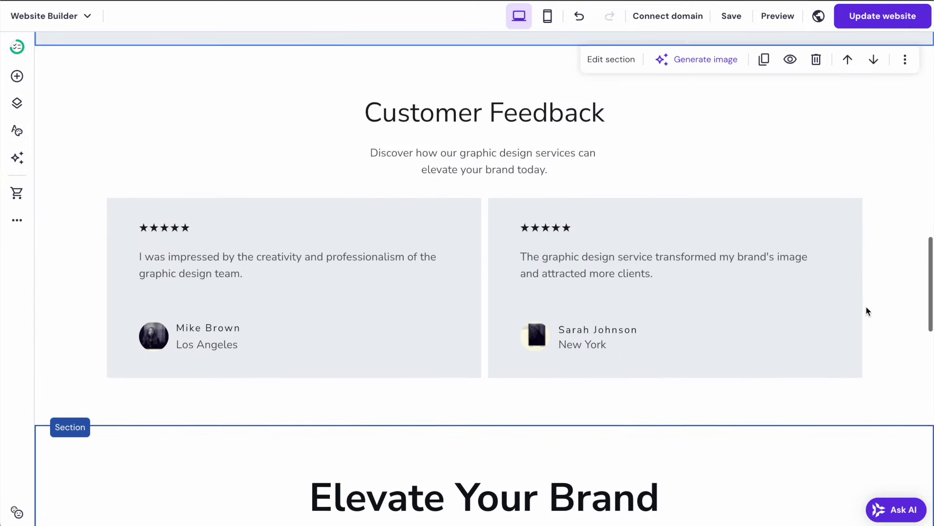
scroll(867, 310, up, 2)
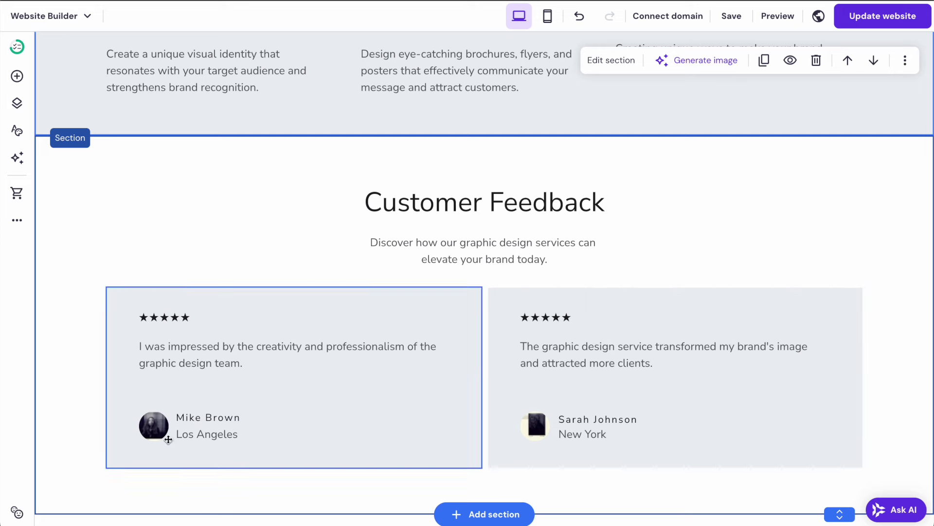
click(183, 317)
click(146, 288)
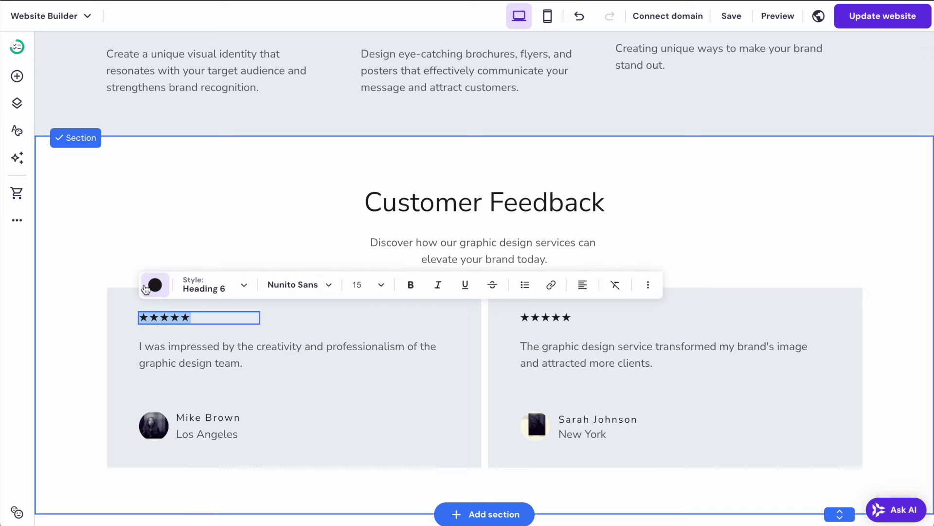
click(146, 289)
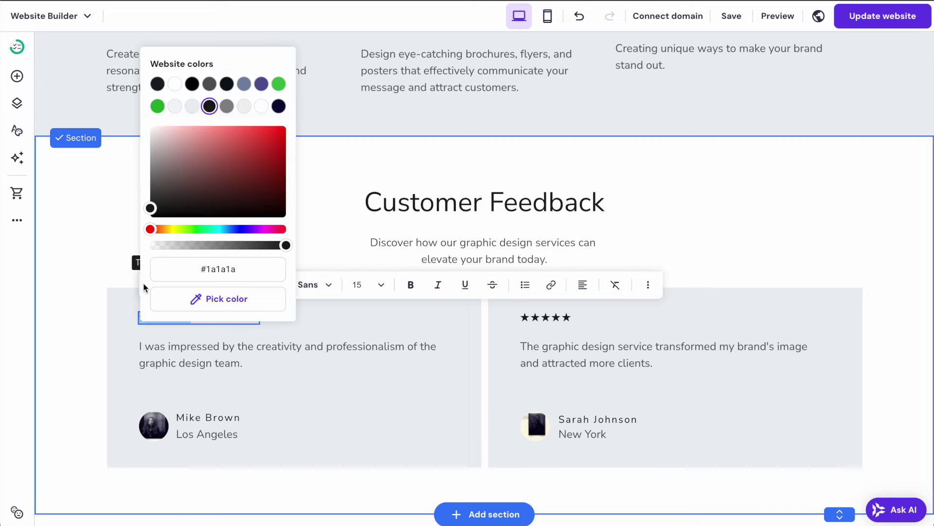
click(171, 228)
- Fill the first testimonial's card background with the dark website color #191d26
click(381, 387)
scroll(382, 393, down, 3)
click(195, 111)
click(250, 162)
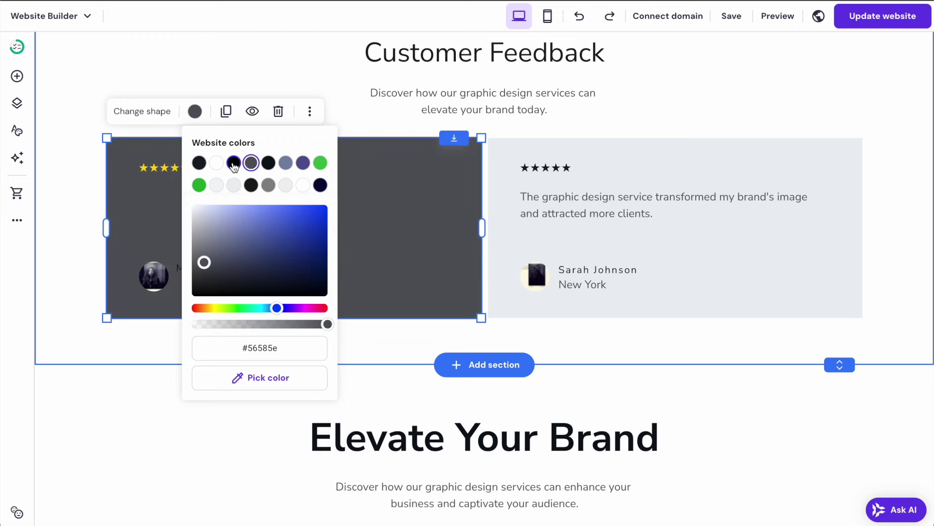
click(199, 164)
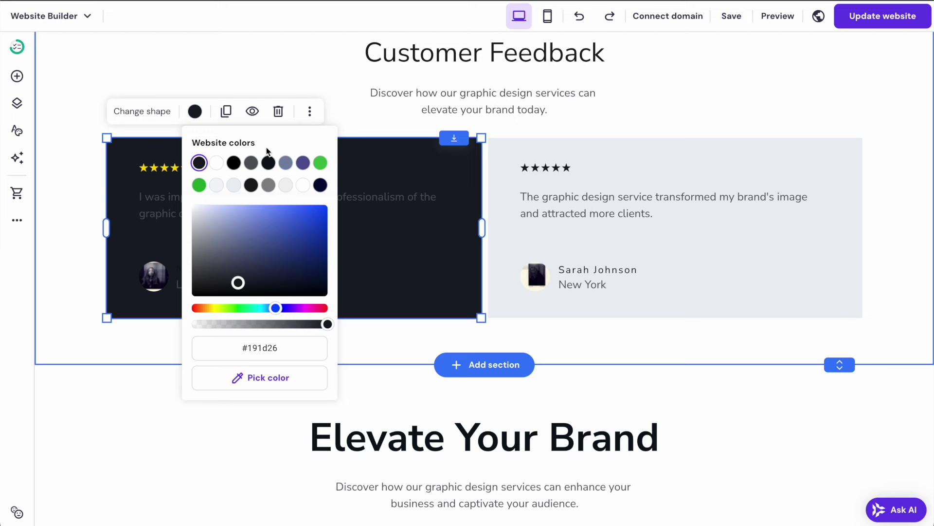
click(334, 148)
- Change the quote text in the first testimonial to white
click(272, 193)
click(158, 153)
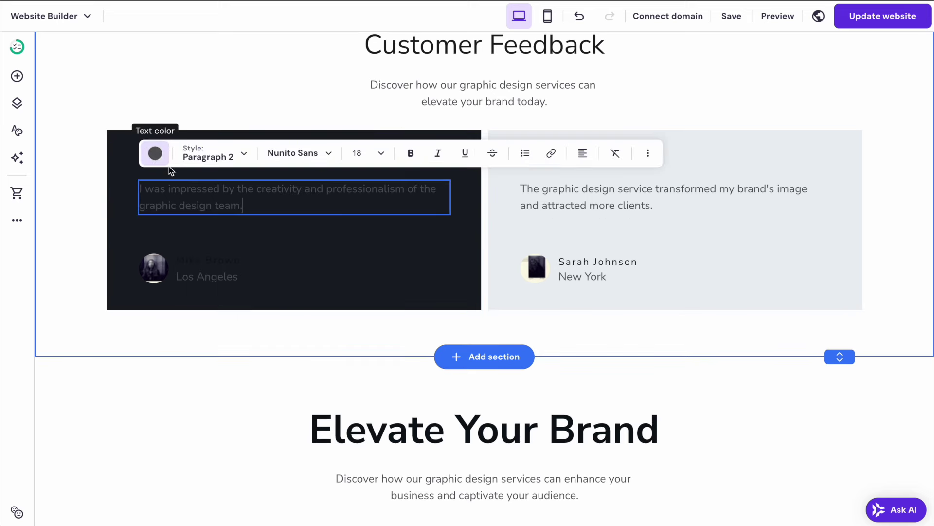
click(153, 158)
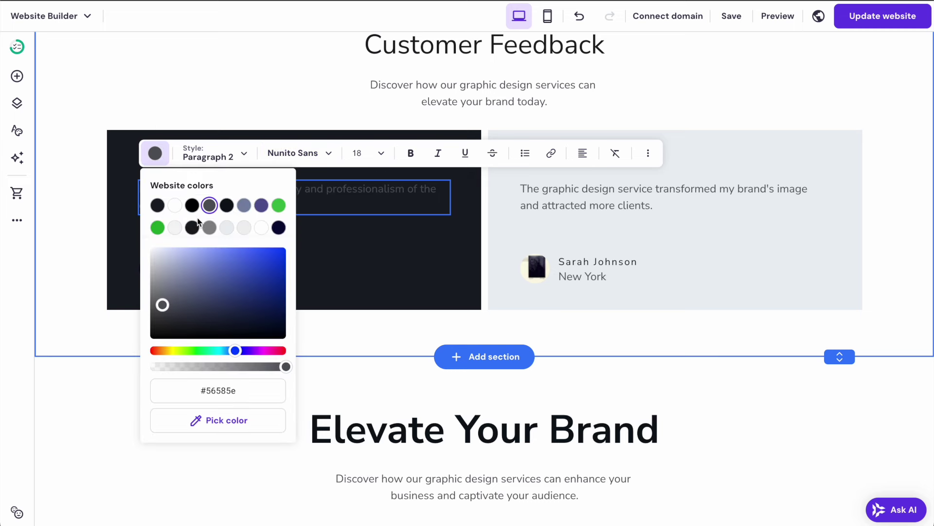
click(176, 205)
click(336, 238)
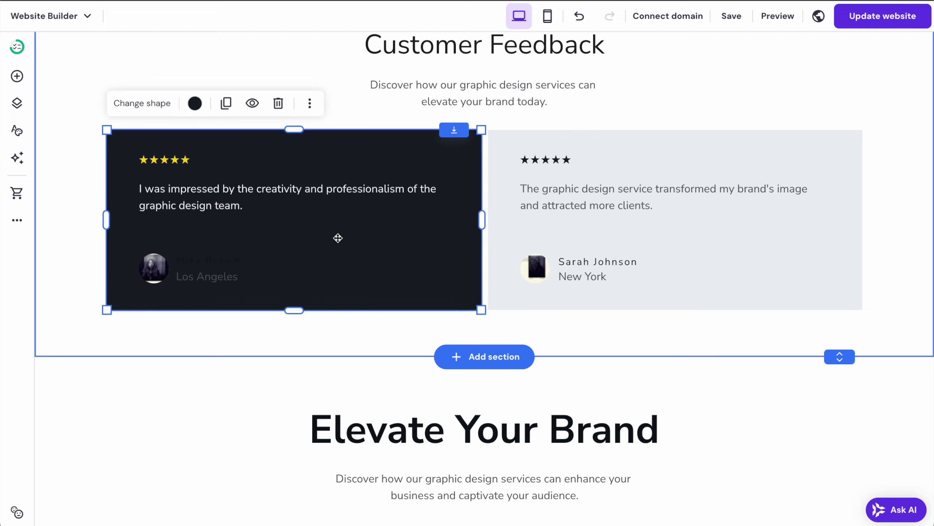
- Change the first testimonial's Los Angeles location text and customer name to white (#ffffff)
click(244, 276)
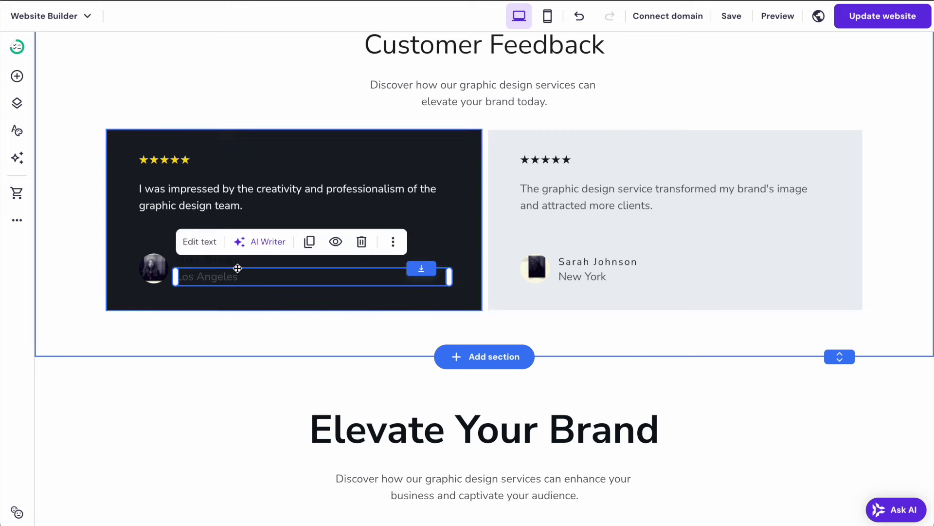
click(199, 241)
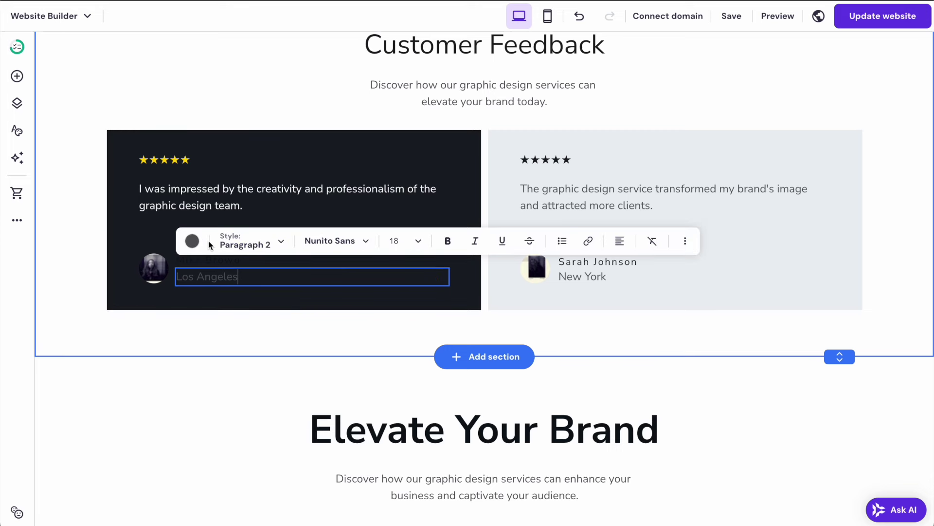
click(192, 240)
click(212, 277)
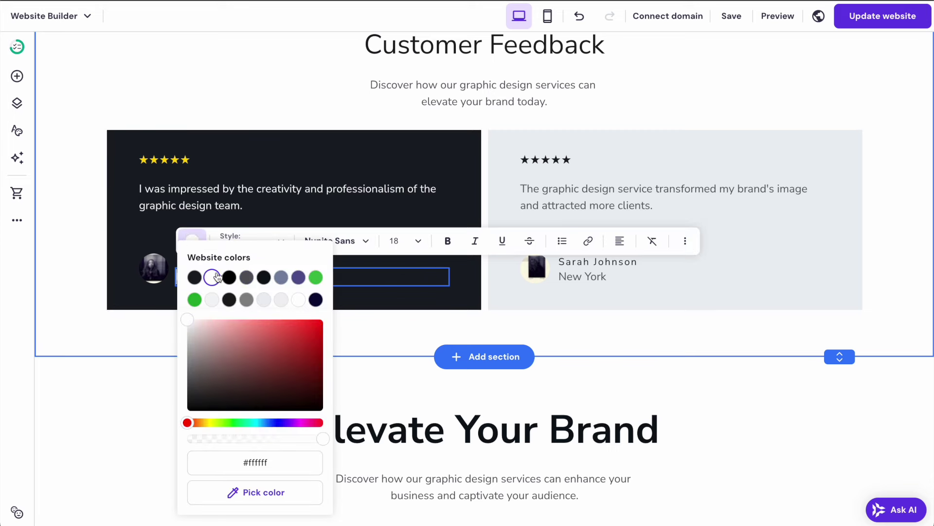
click(284, 211)
click(245, 258)
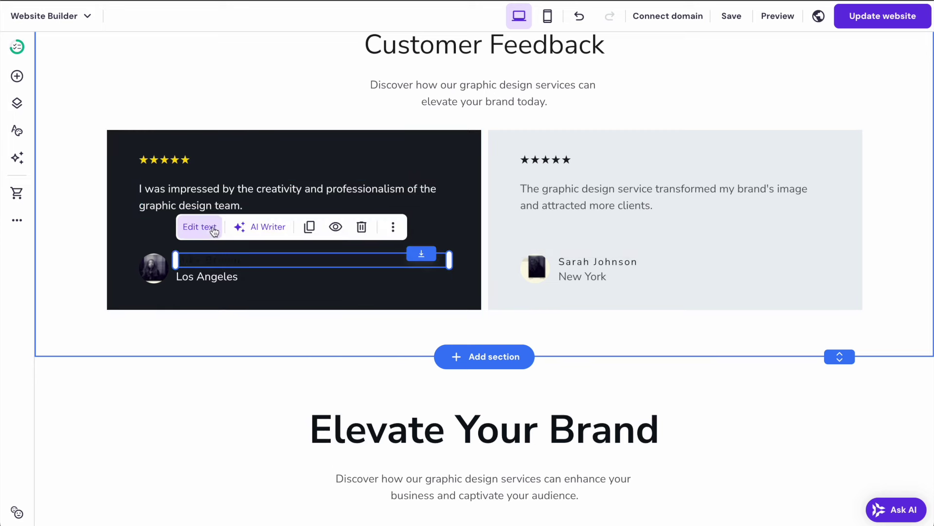
click(199, 223)
click(199, 230)
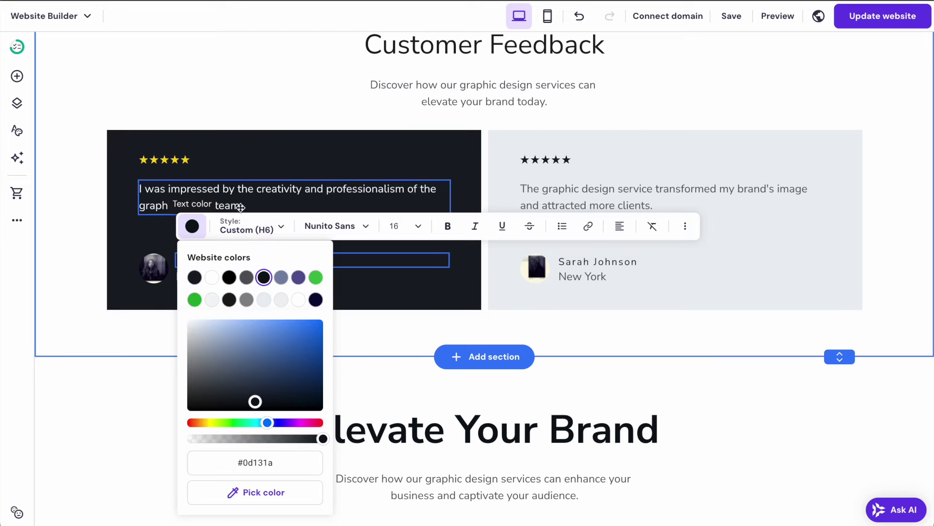
click(217, 276)
click(261, 171)
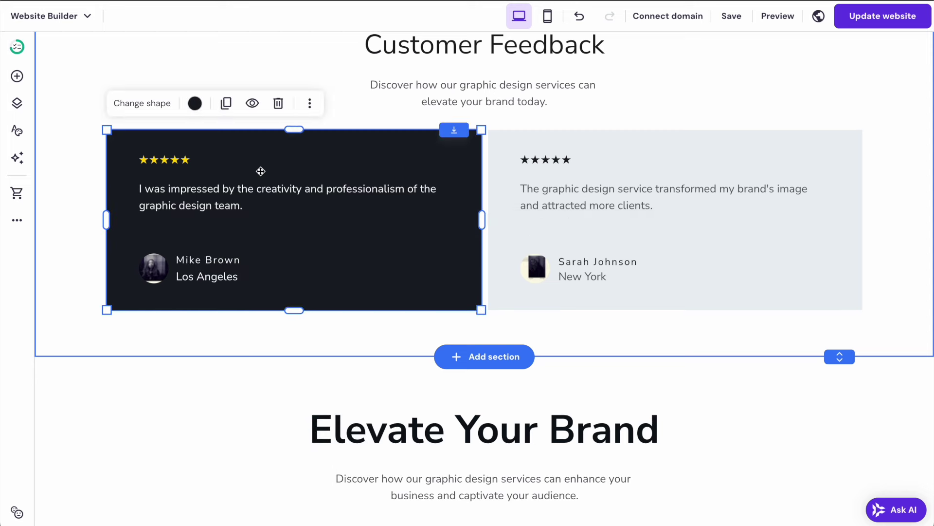
- Make the customer name in the first testimonial bold
click(202, 259)
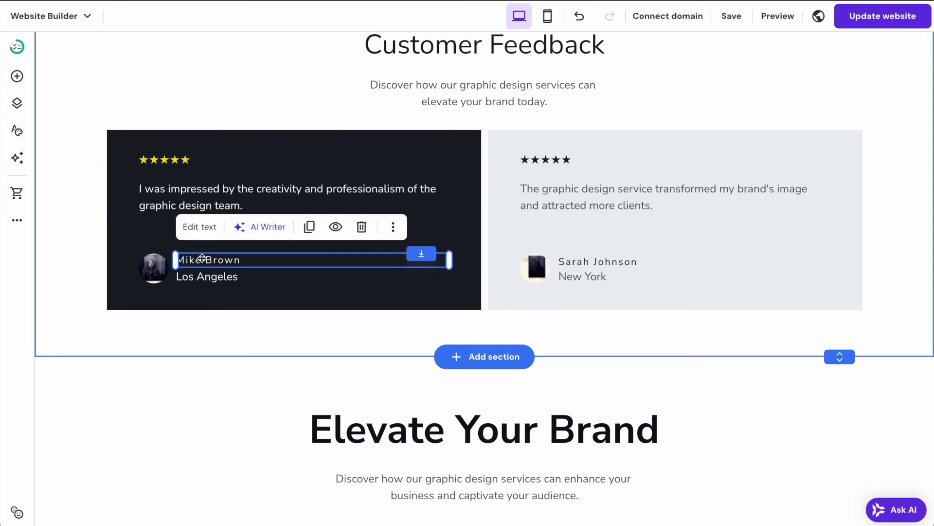
click(202, 227)
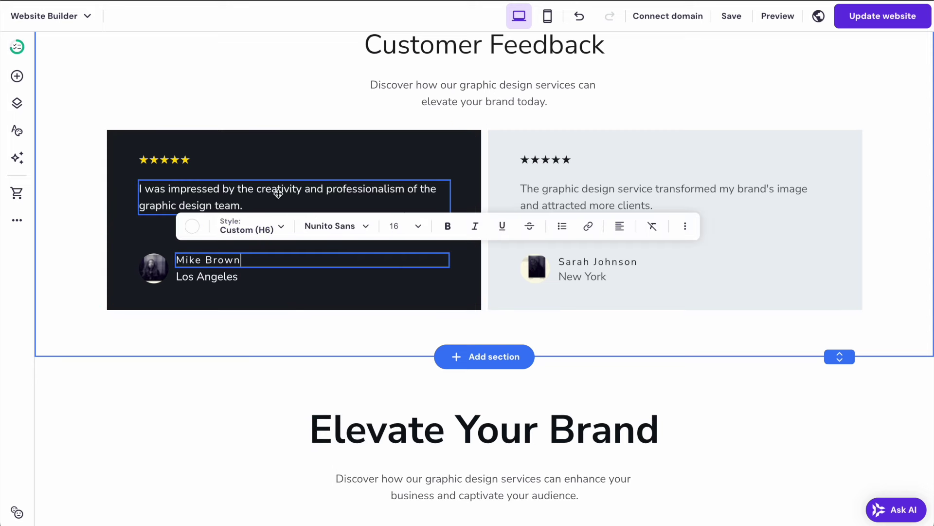
triple_click(293, 263)
click(448, 226)
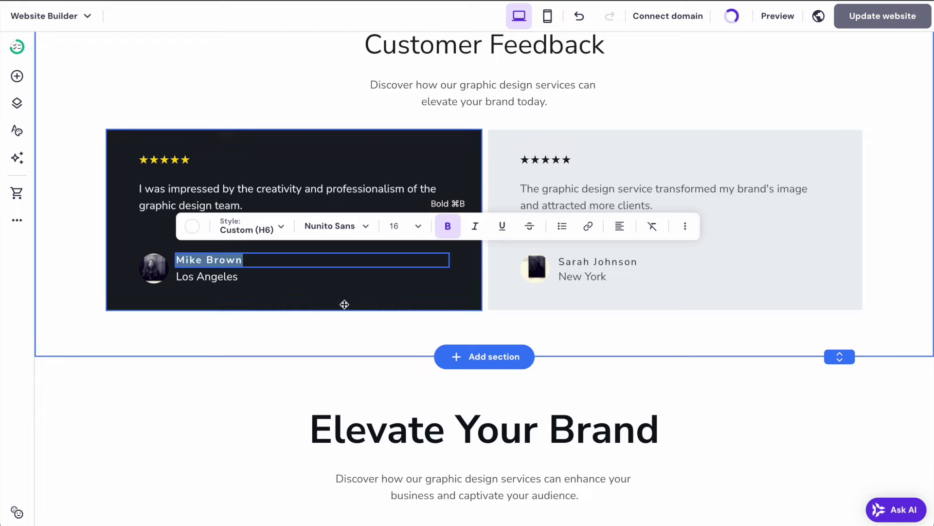
click(326, 308)
- Change the page footer's section background to the light blue-grey website color
scroll(350, 247, down, 8)
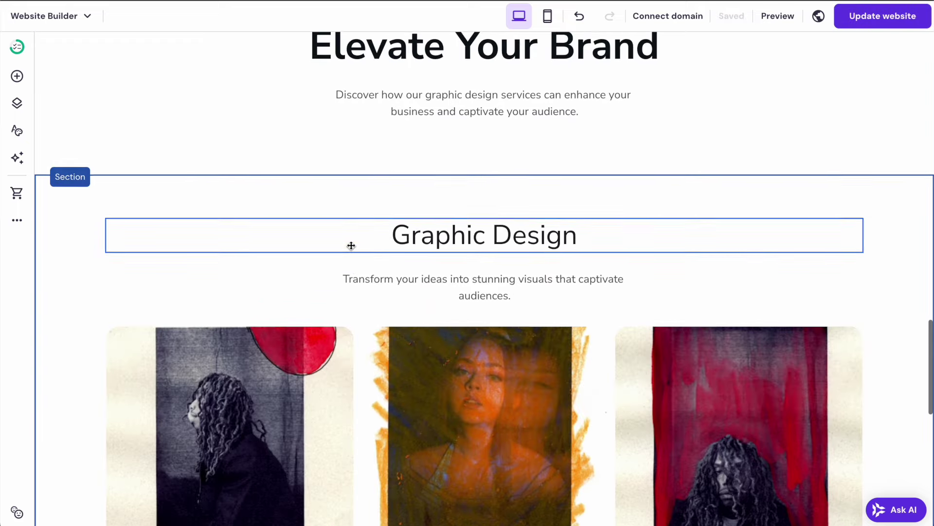
scroll(351, 245, up, 1)
scroll(351, 245, down, 13)
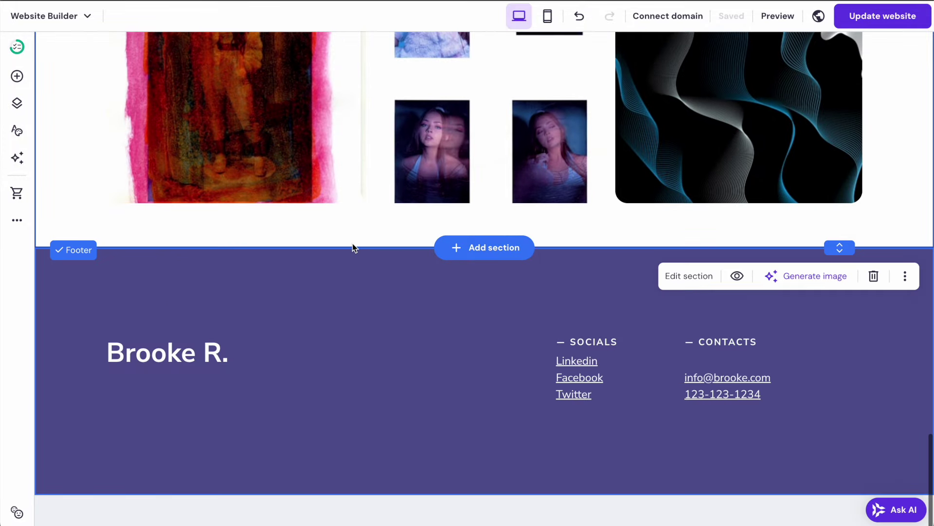
click(689, 276)
click(902, 375)
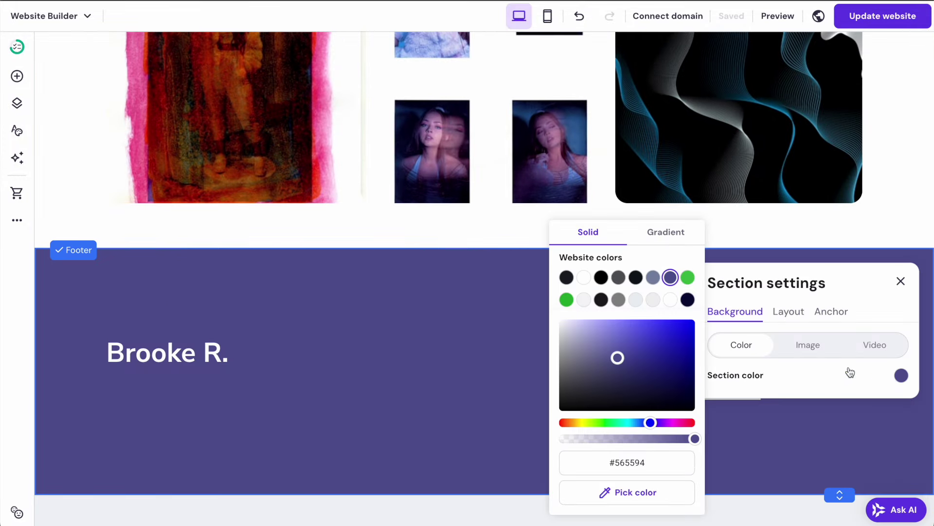
click(653, 300)
click(636, 300)
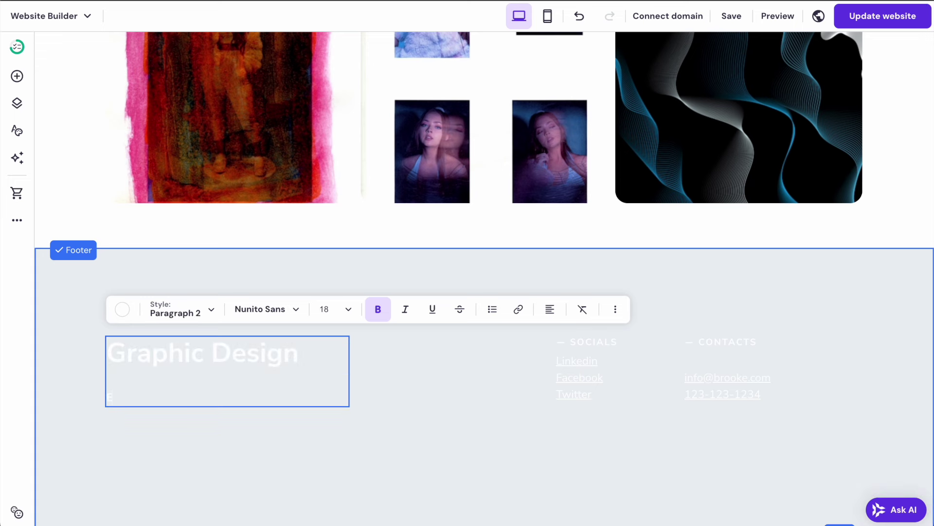
- Complete the footer title as "Graphic Design by" plus the owner's first name and color it dark grey #56585e
text(by John)
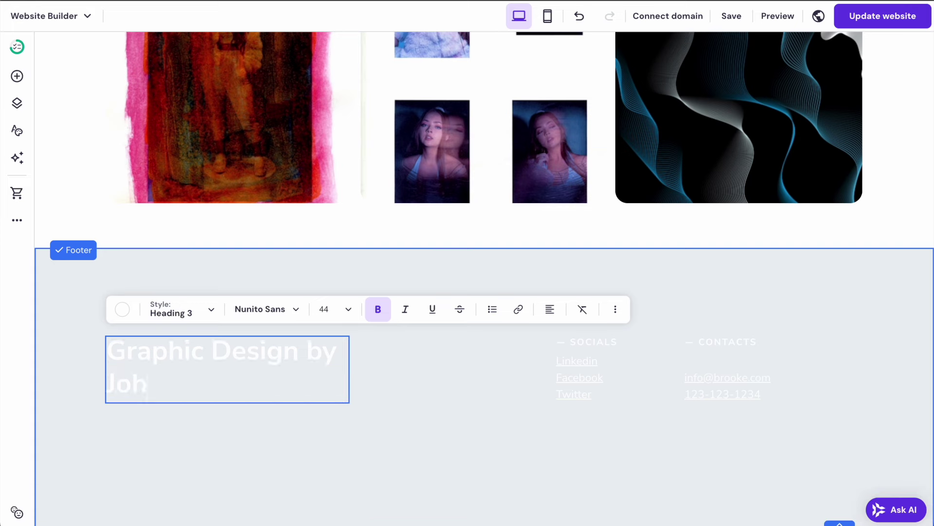
click(122, 309)
click(176, 84)
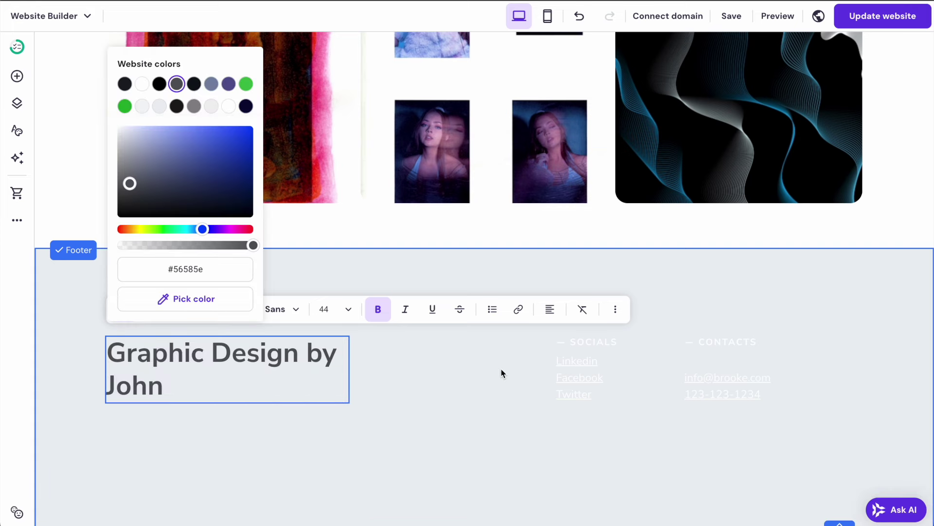
- Recolor the footer's social links and the e-mail and phone contact details to #191d26
click(580, 378)
click(467, 84)
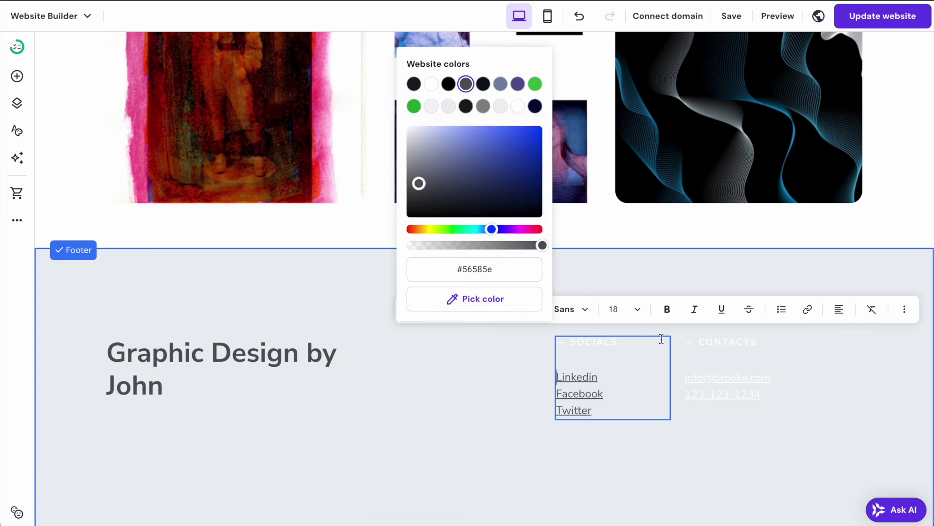
click(413, 84)
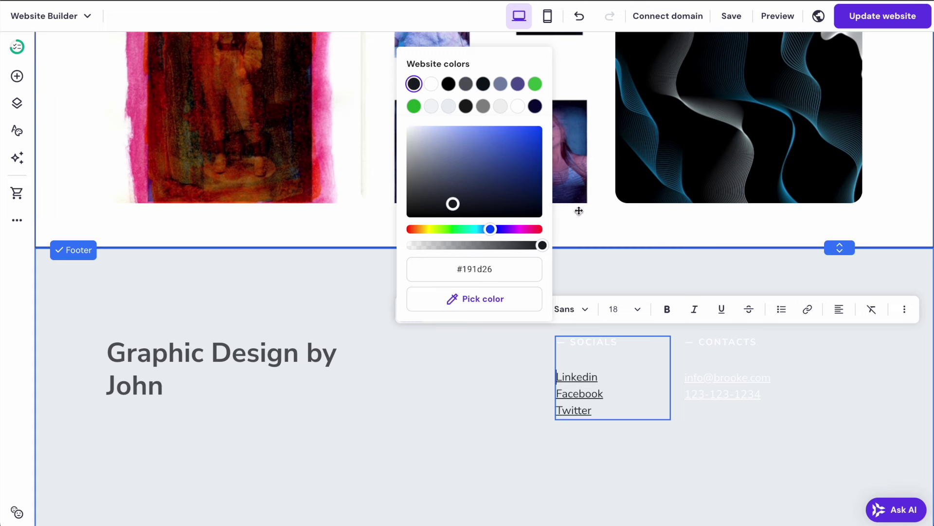
click(749, 365)
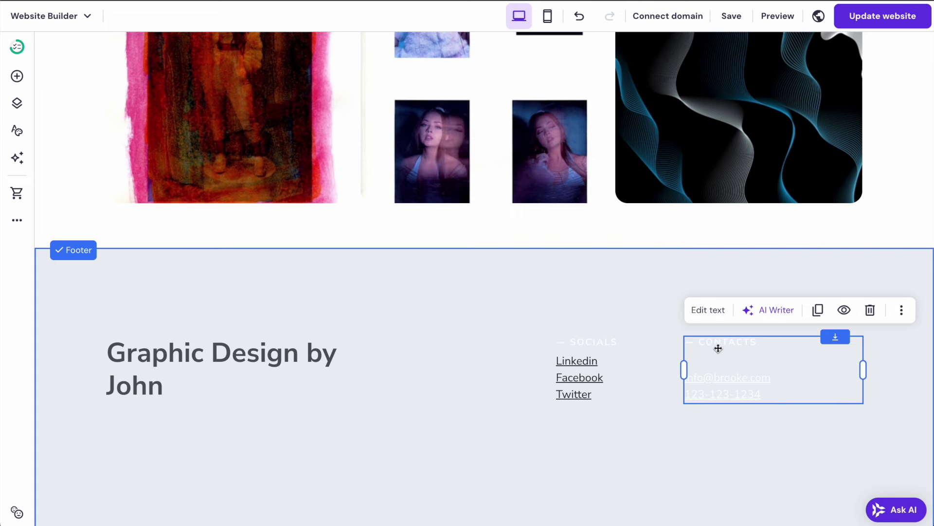
click(711, 310)
click(411, 309)
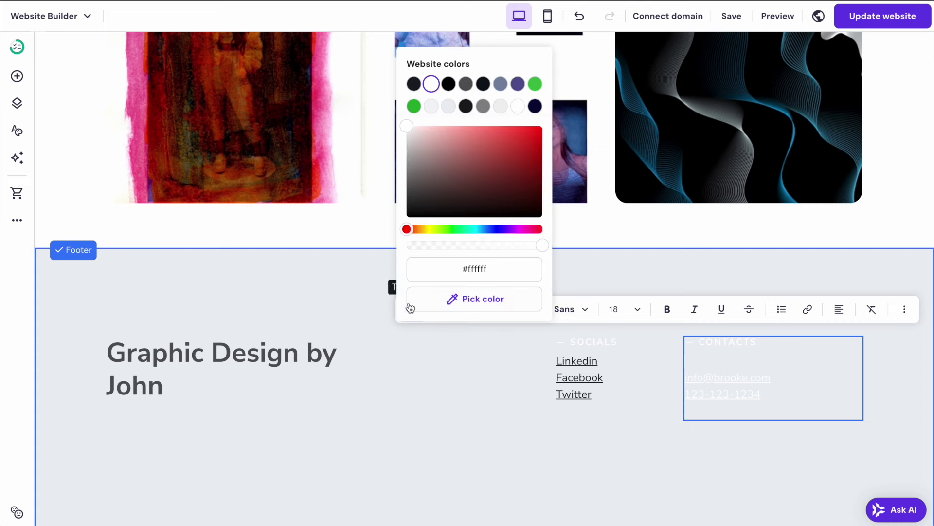
click(414, 84)
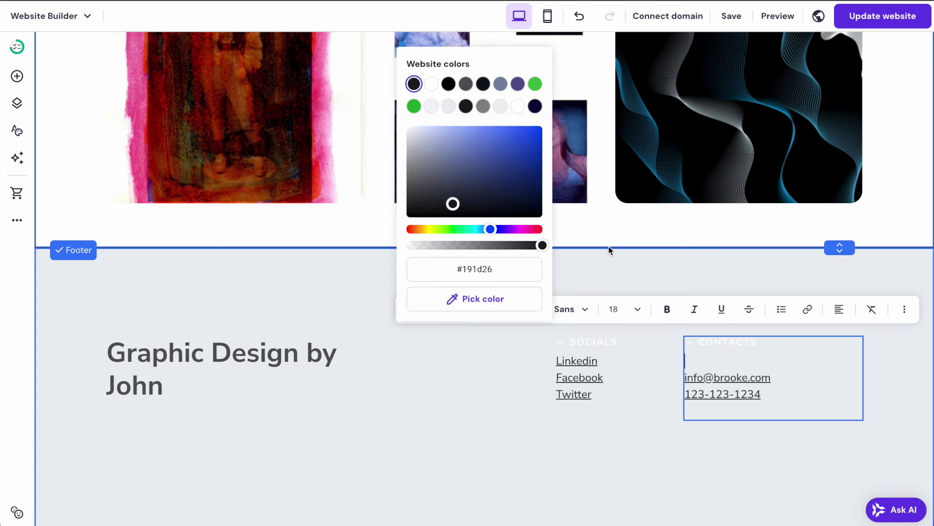
- Recolor the footer's SOCIALS heading to the dark navy website color
click(603, 347)
click(605, 342)
triple_click(605, 342)
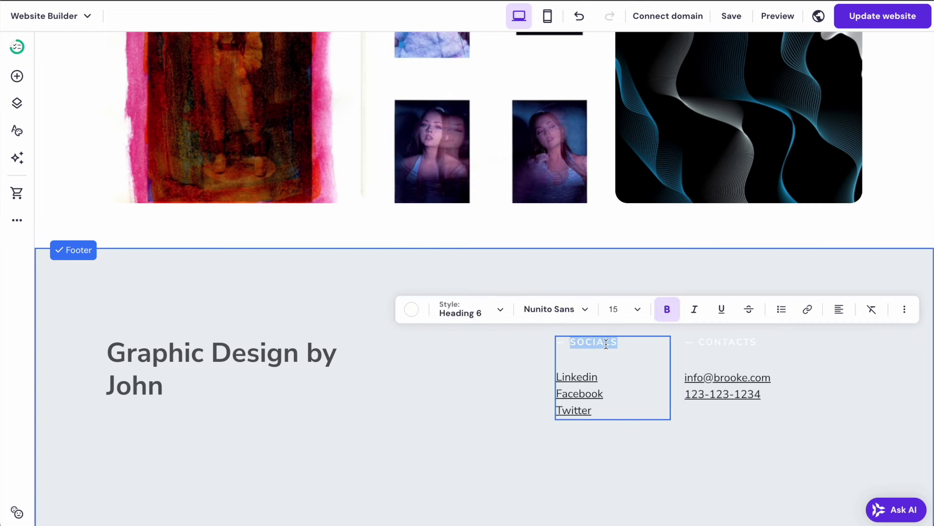
click(411, 309)
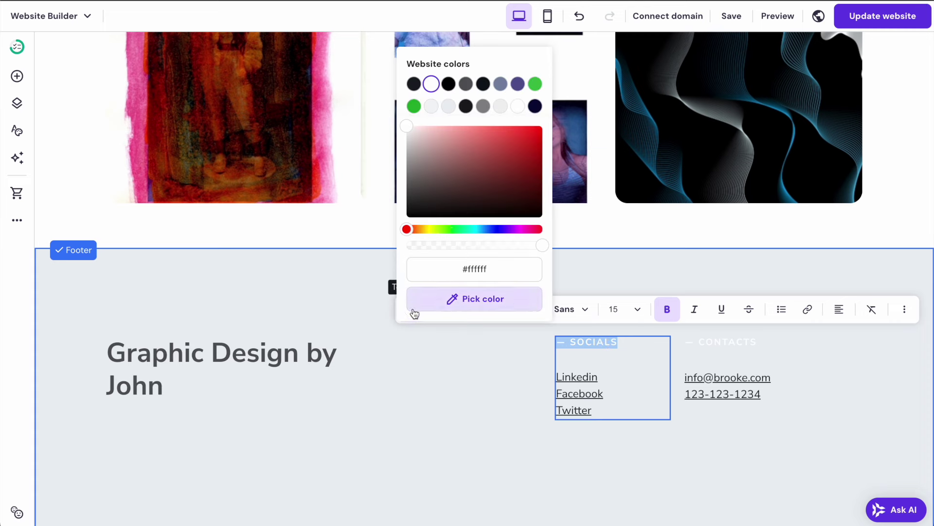
click(535, 107)
- Recolor the footer's CONTACTS heading to the dark website color #191d26
click(742, 347)
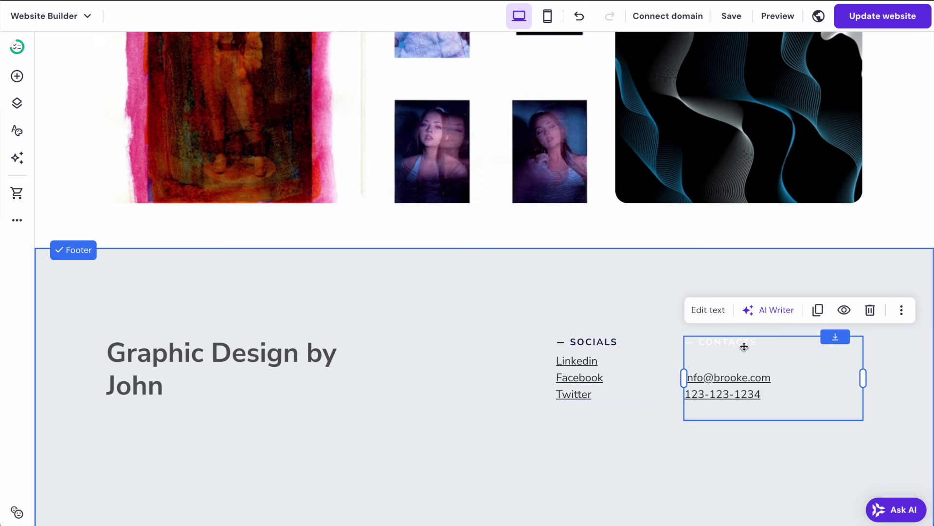
click(750, 345)
drag(756, 342, 685, 342)
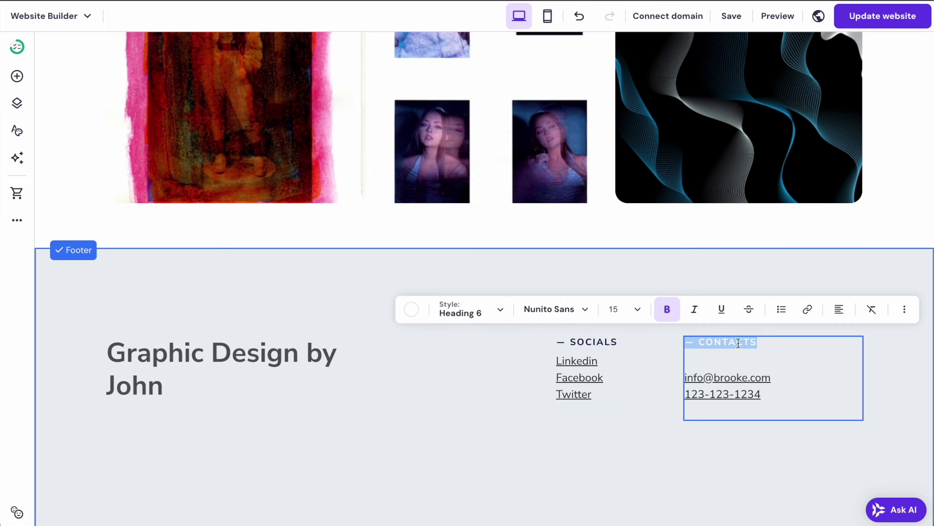
click(411, 310)
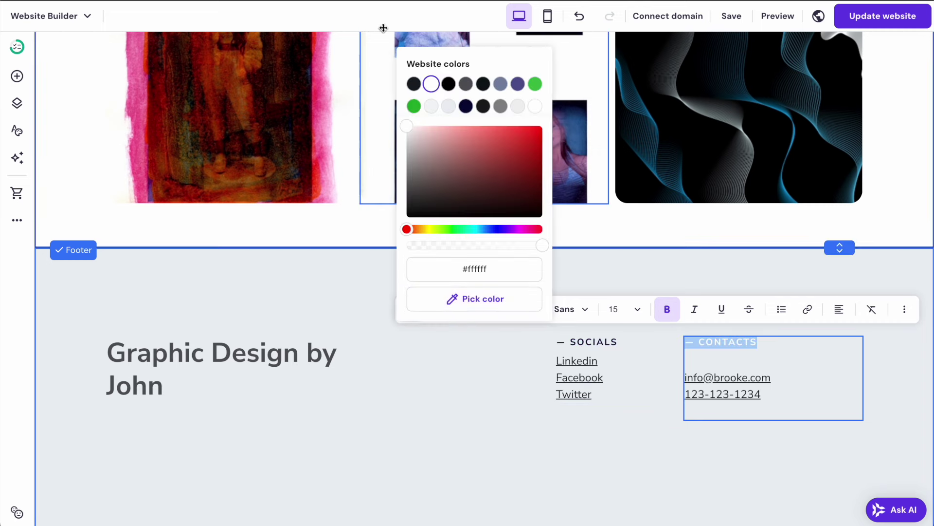
click(413, 84)
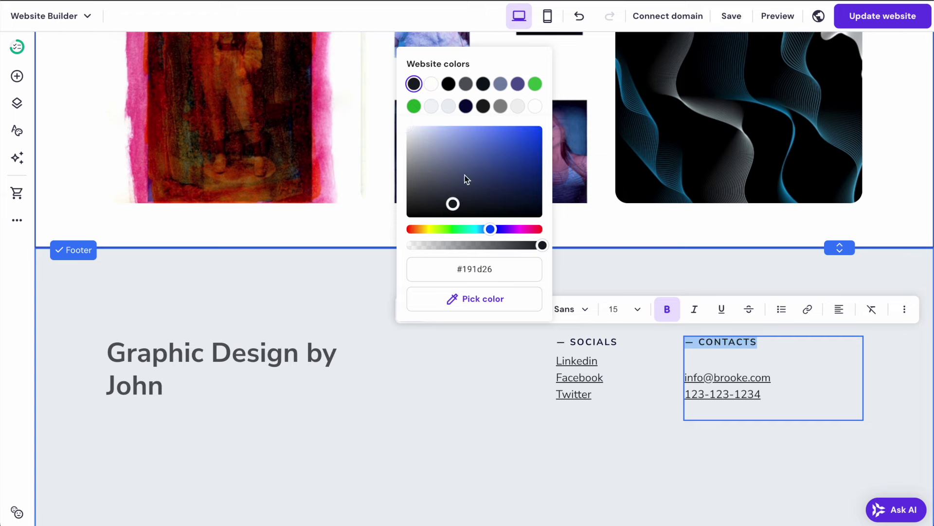
click(422, 445)
click(515, 442)
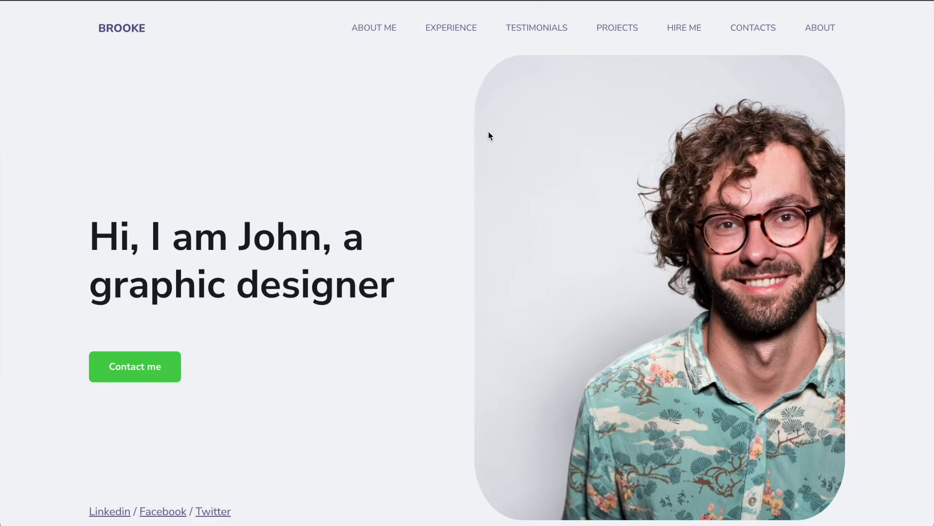
- Review the finished home page from the hero section through the testimonials and projects to the footer, and return to the hero
scroll(489, 136, down, 15)
scroll(489, 137, down, 20)
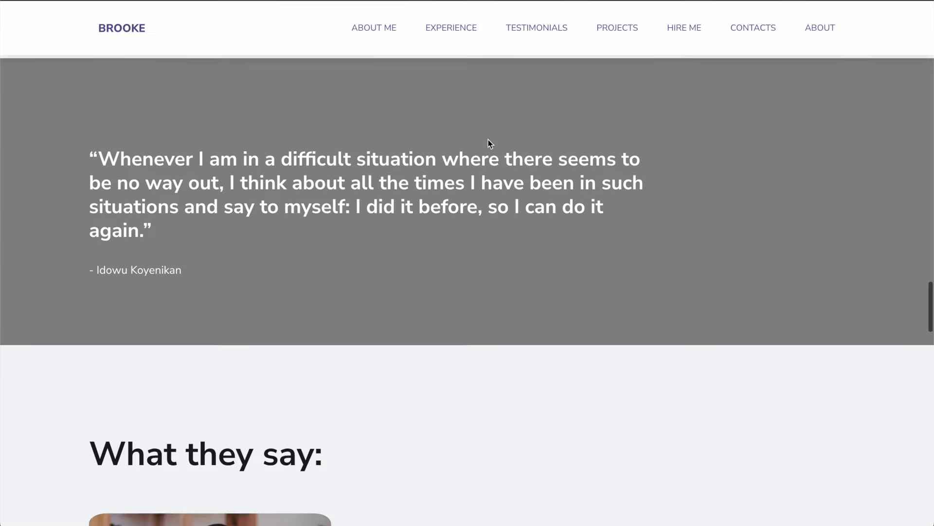
scroll(488, 140, down, 20)
scroll(489, 144, down, 3)
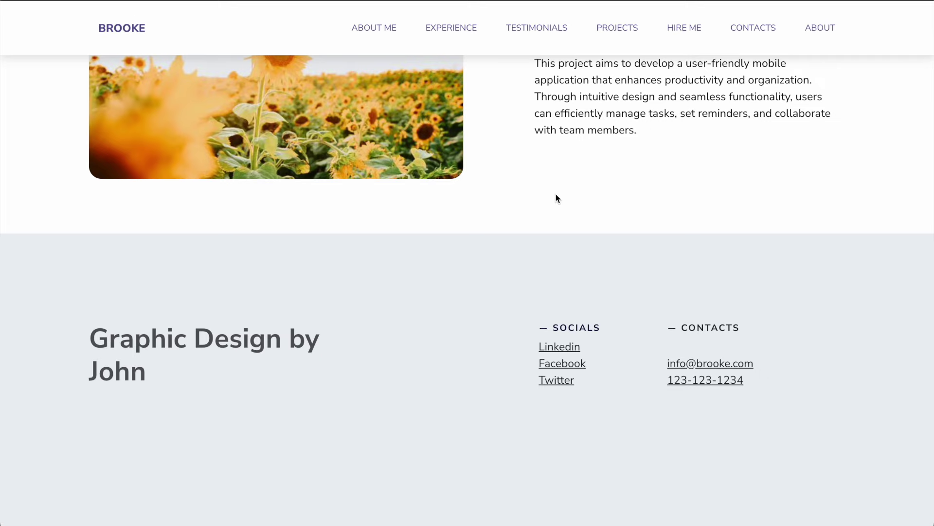
scroll(777, 201, up, 12)
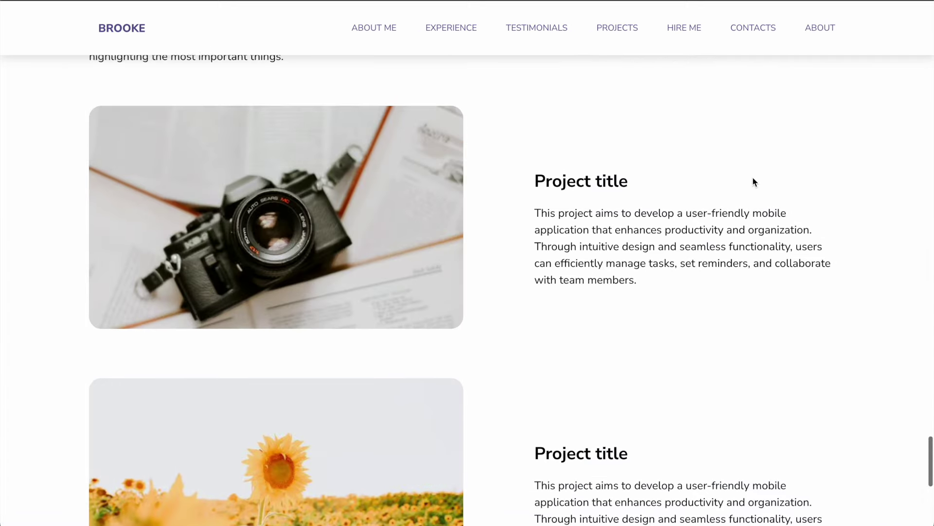
scroll(753, 182, up, 15)
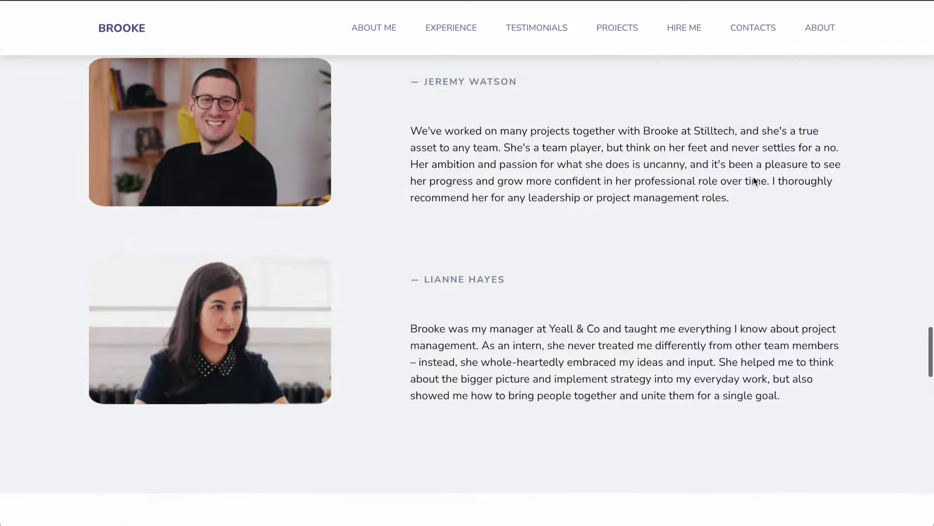
scroll(753, 181, up, 20)
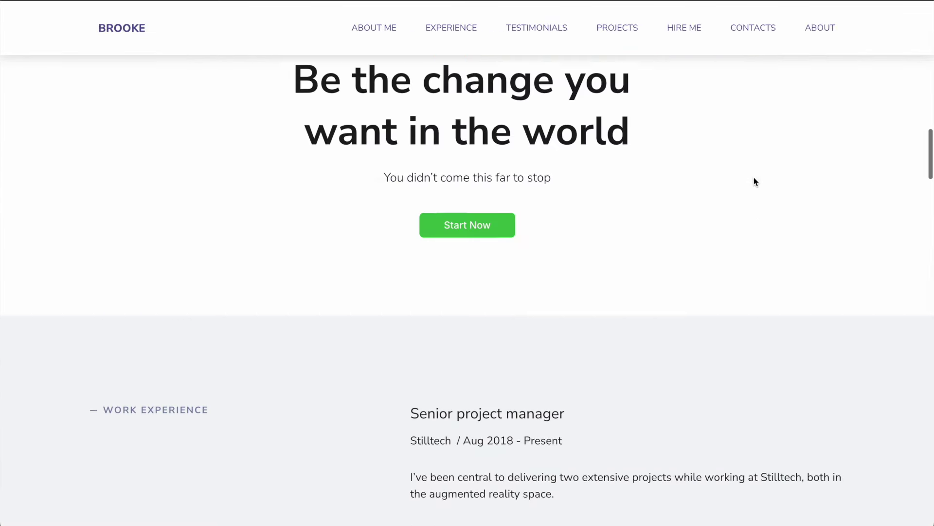
scroll(754, 178, up, 8)
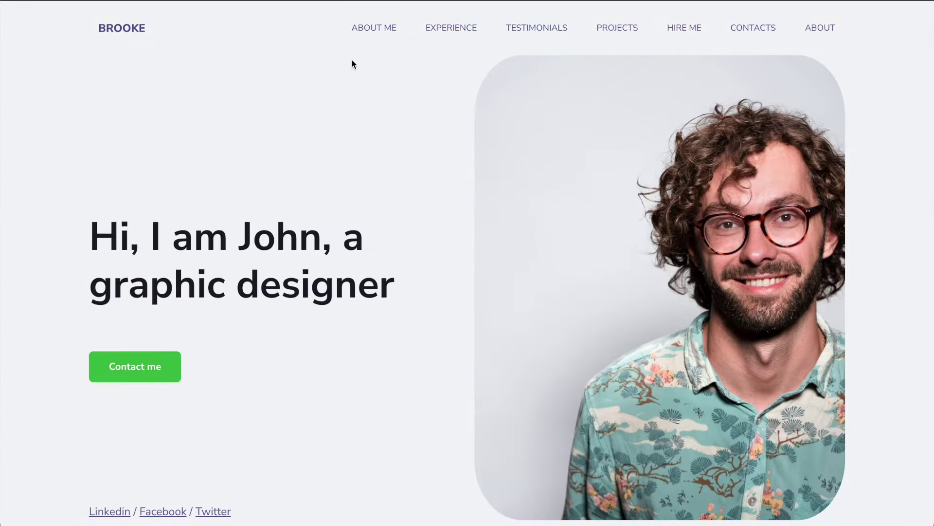